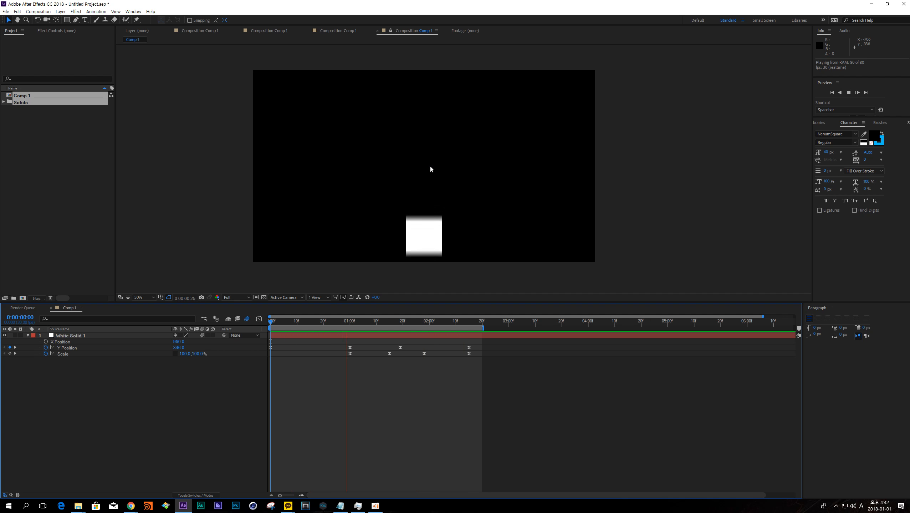
Step: Stop the preview playback at the first frame and deselect everything in the project list
{"action": "key", "text": "space"}
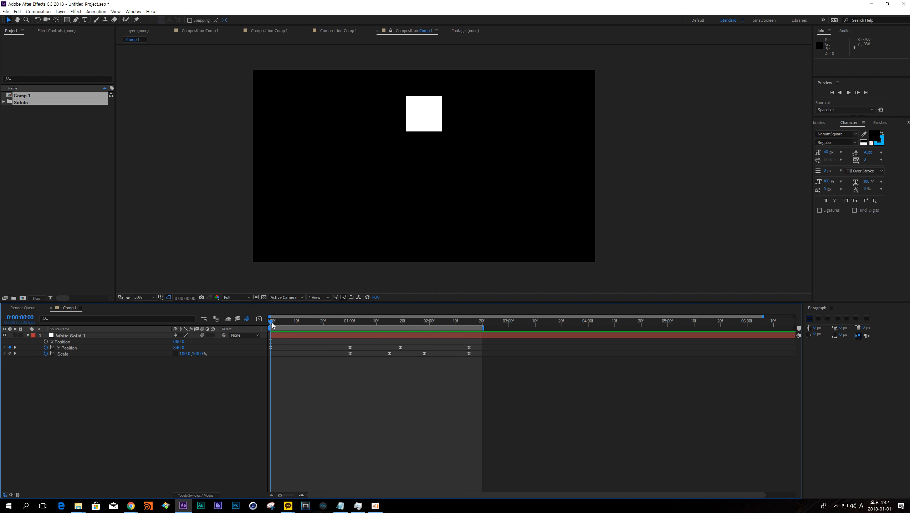
{"action": "mouse_move", "coordinate": [272, 322]}
{"action": "left_mouse_down"}
{"action": "mouse_move", "coordinate": [329, 316]}
{"action": "mouse_move", "coordinate": [270, 314]}
{"action": "left_mouse_up"}
{"action": "left_click", "coordinate": [37, 191]}
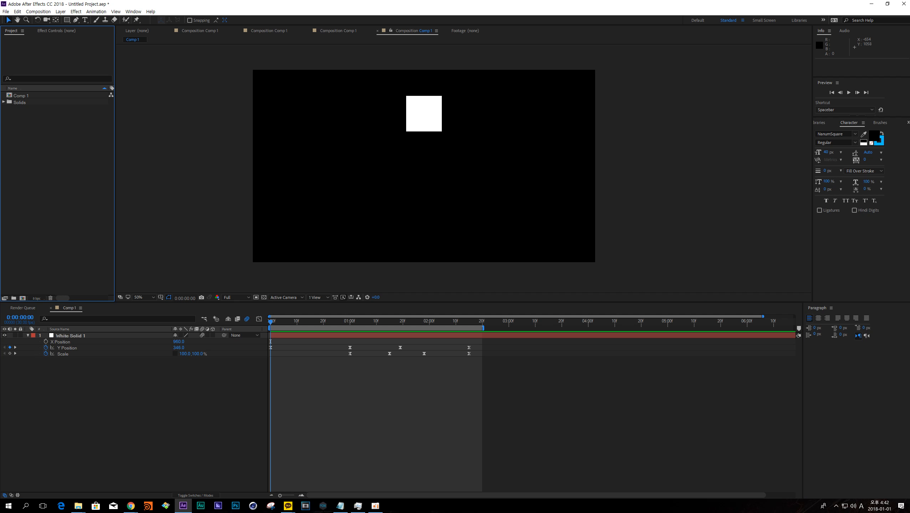
Step: Switch to File Explorer's test folder and move its window clear of the After Effects project list
{"action": "key", "text": "alt+Tab"}
{"action": "left_click_drag", "start_coordinate": [244, 135], "coordinate": [333, 134]}
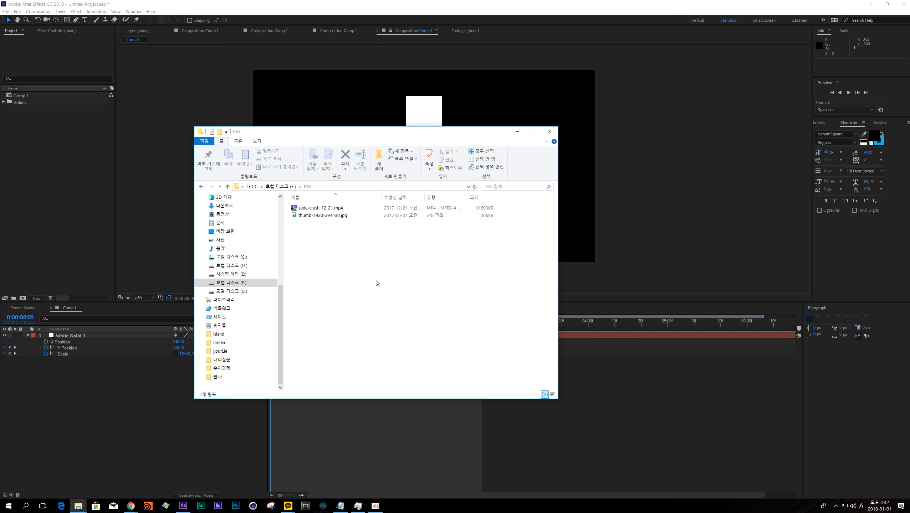
{"action": "left_click", "coordinate": [330, 209]}
{"action": "left_click", "coordinate": [333, 216]}
{"action": "left_click", "coordinate": [338, 224]}
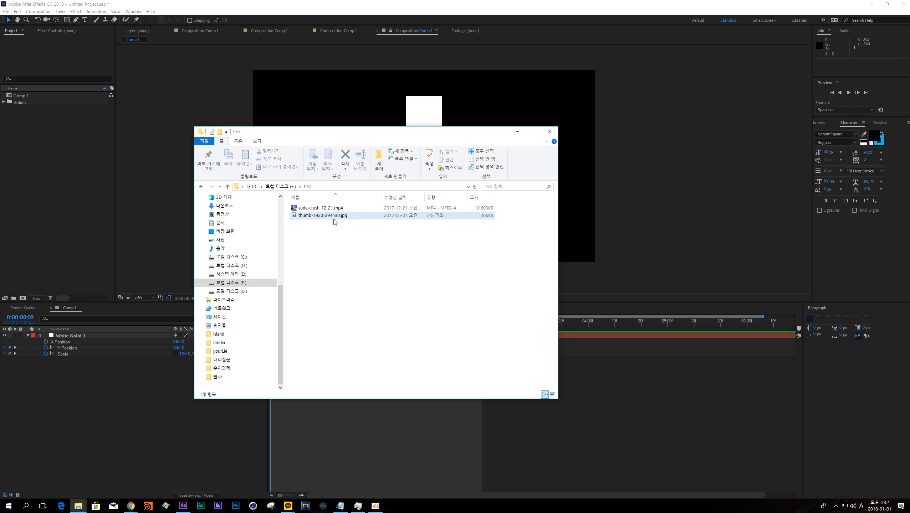
{"action": "left_click_drag", "start_coordinate": [321, 133], "coordinate": [408, 133]}
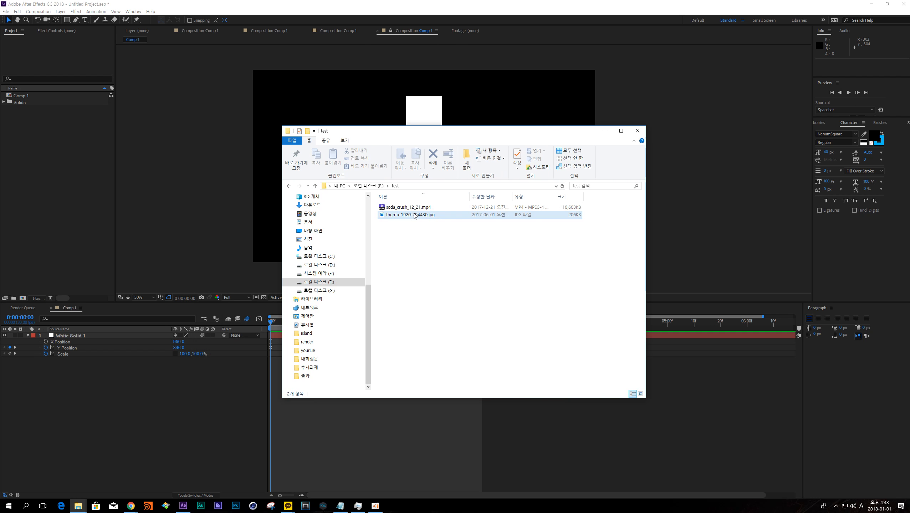
Step: Import thumb-1920-294430.jpg from the test folder into the After Effects project
{"action": "left_click_drag", "start_coordinate": [418, 215], "coordinate": [413, 216]}
{"action": "left_click", "coordinate": [410, 208]}
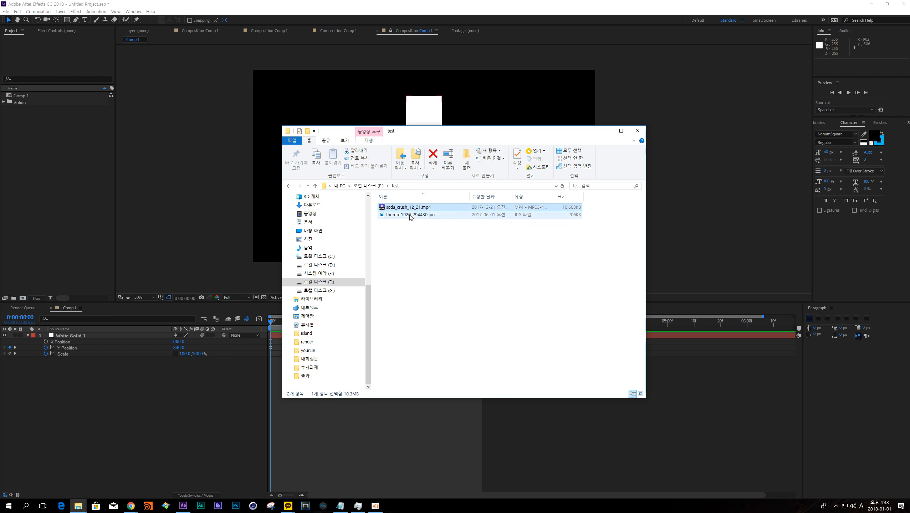
{"action": "left_click", "coordinate": [411, 215]}
{"action": "left_click", "coordinate": [410, 210]}
{"action": "left_click_drag", "start_coordinate": [411, 215], "coordinate": [14, 98]}
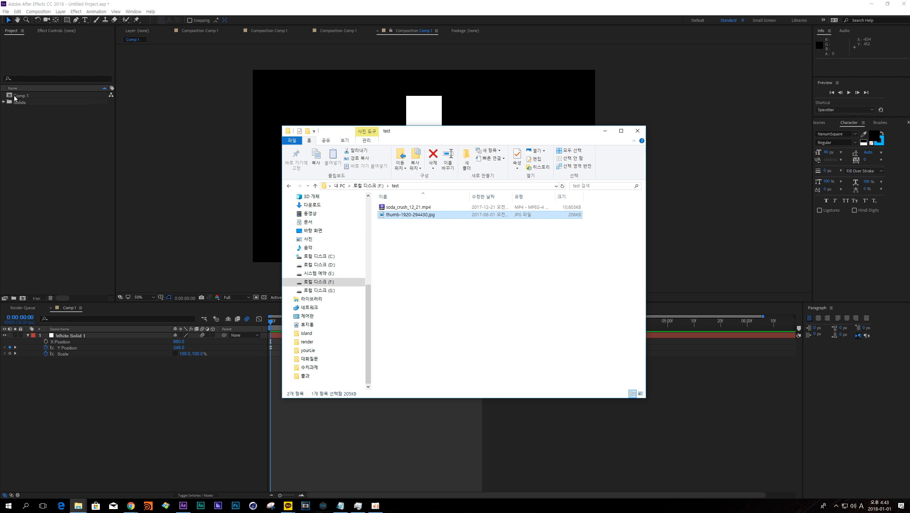
{"action": "left_click_drag", "start_coordinate": [449, 213], "coordinate": [61, 94]}
{"action": "left_click", "coordinate": [109, 172]}
{"action": "left_click_drag", "start_coordinate": [111, 173], "coordinate": [73, 156]}
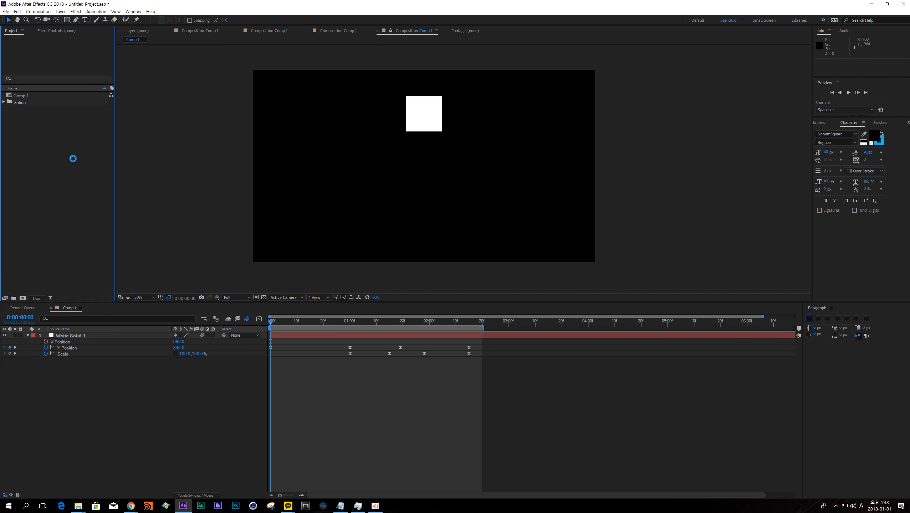
{"action": "left_click", "coordinate": [51, 138]}
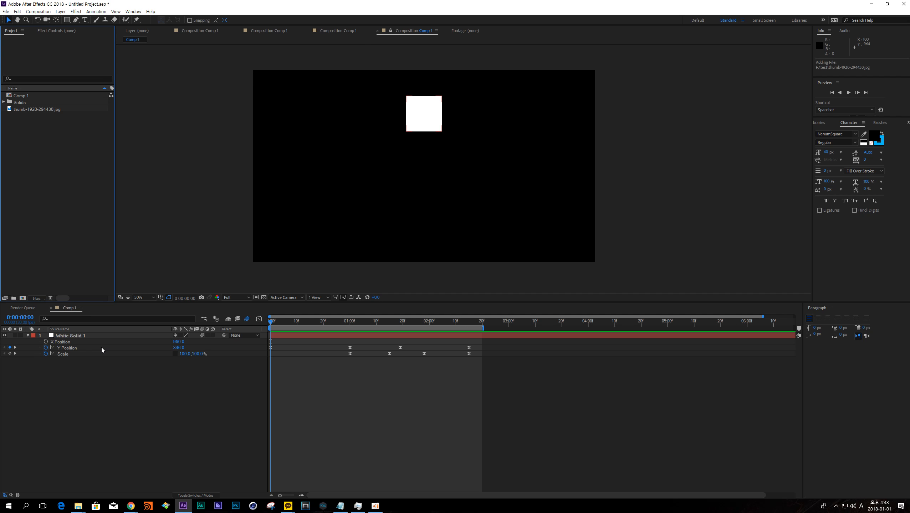
Step: Close the Comp 1 timeline
{"action": "left_click", "coordinate": [64, 308]}
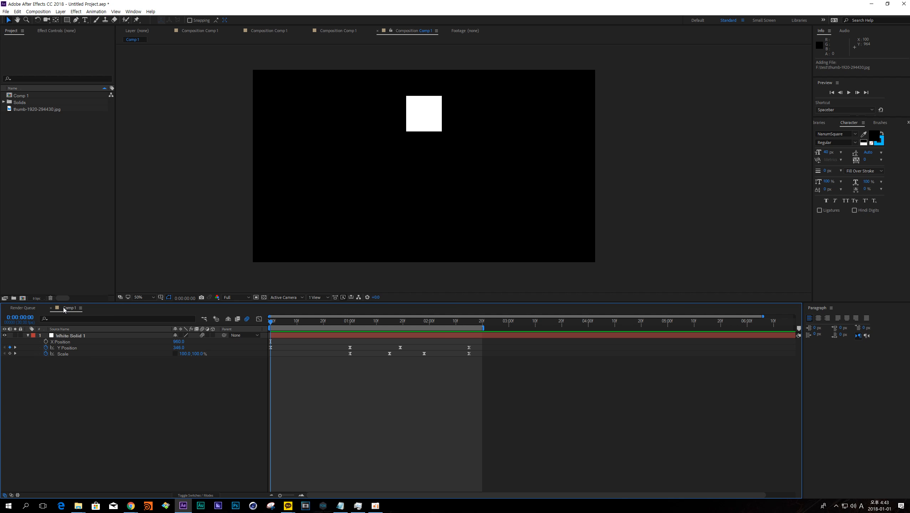
{"action": "key", "text": "ctrl+w"}
{"action": "left_click", "coordinate": [49, 204]}
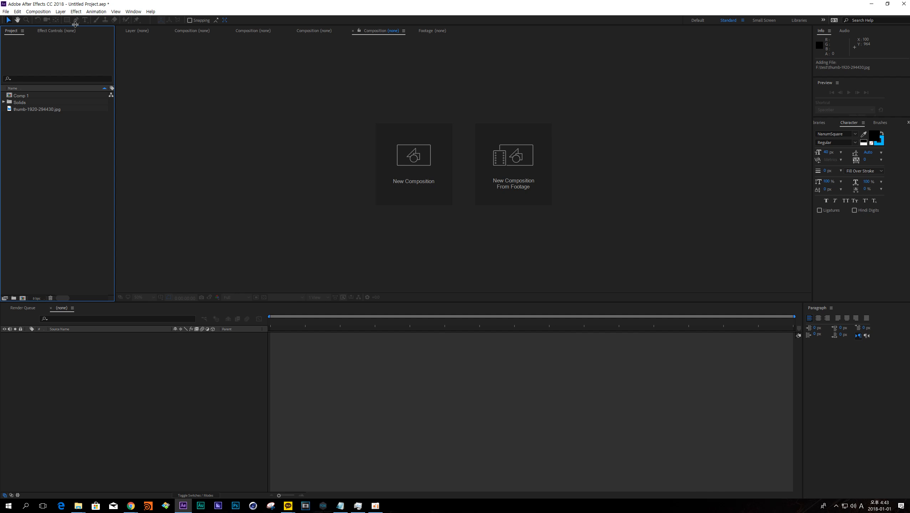
Step: Start a new composition and name it test01
{"action": "left_click", "coordinate": [45, 13]}
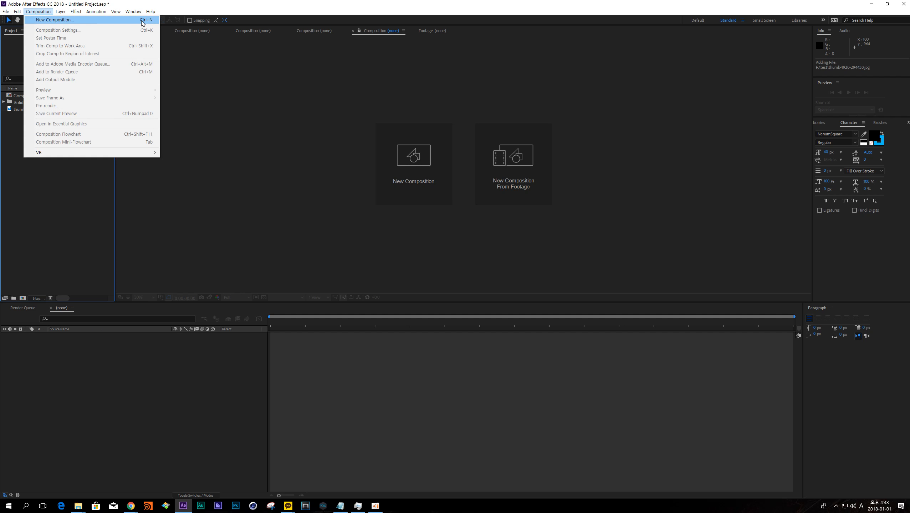
{"action": "left_click", "coordinate": [78, 222]}
{"action": "key", "text": "ctrl+n"}
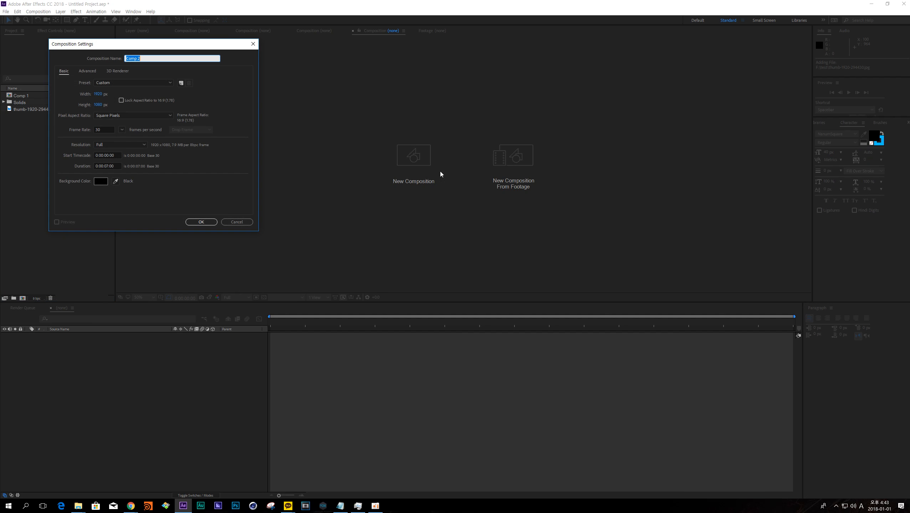
{"action": "left_click_drag", "start_coordinate": [141, 42], "coordinate": [302, 114]}
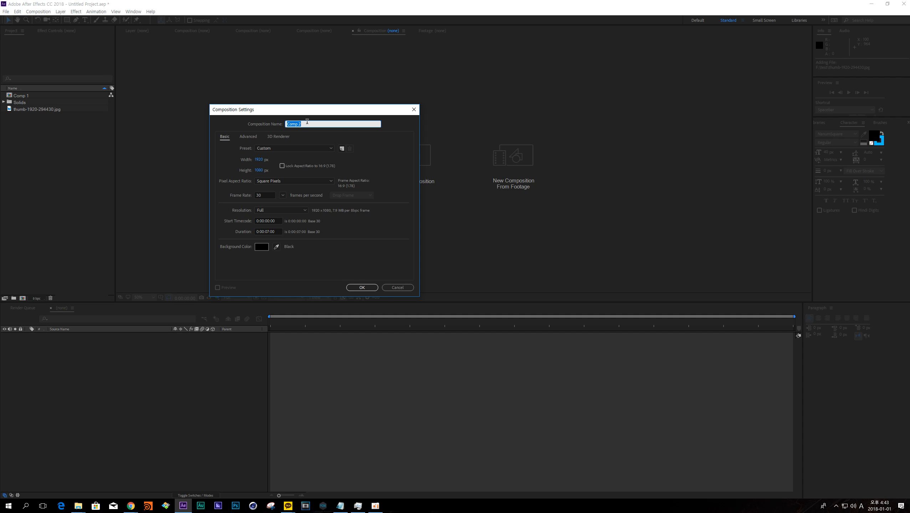
{"action": "type", "text": "test01"}
Step: Set the new composition's size to 1280 px wide by 720 px high
{"action": "left_click", "coordinate": [262, 160]}
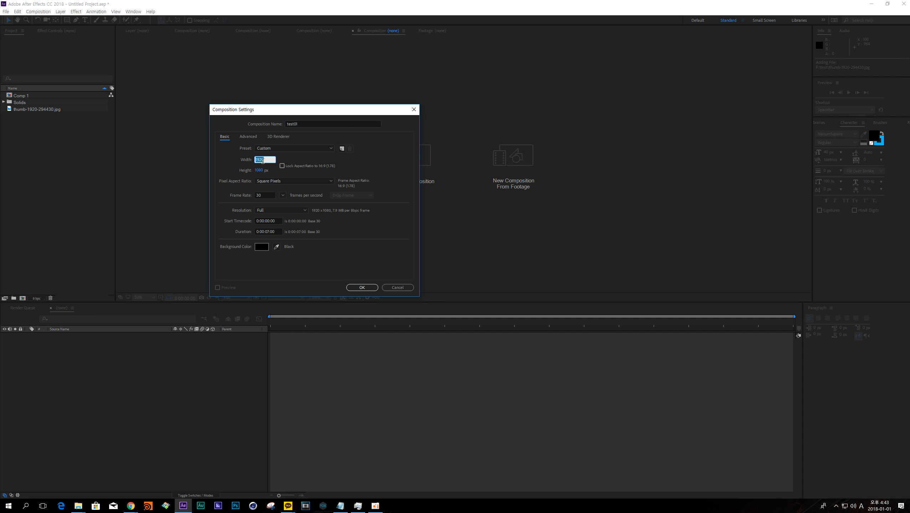
{"action": "type", "text": "1280"}
{"action": "key", "text": "Tab"}
{"action": "type", "text": "720"}
{"action": "key", "text": "Tab"}
Step: Set the composition's width to 1920 px and height to 1080 px
{"action": "left_click", "coordinate": [260, 160]}
{"action": "type", "text": "1920"}
{"action": "key", "text": "Tab"}
{"action": "type", "text": "1080"}
{"action": "key", "text": "Tab"}
Step: Set the composition's duration to 10 seconds and create it
{"action": "left_click", "coordinate": [265, 231]}
{"action": "type", "text": "10"}
{"action": "left_click", "coordinate": [271, 232]}
{"action": "left_click", "coordinate": [368, 286]}
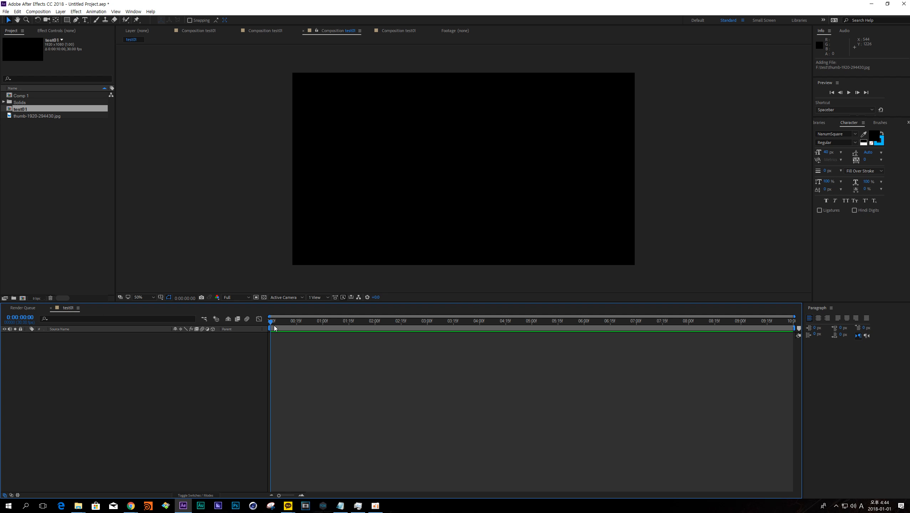
Step: Scrub through the whole test01 timeline, return to the first frame and add thumb-1920-294430.jpg as a layer
{"action": "left_click_drag", "start_coordinate": [275, 327], "coordinate": [792, 332]}
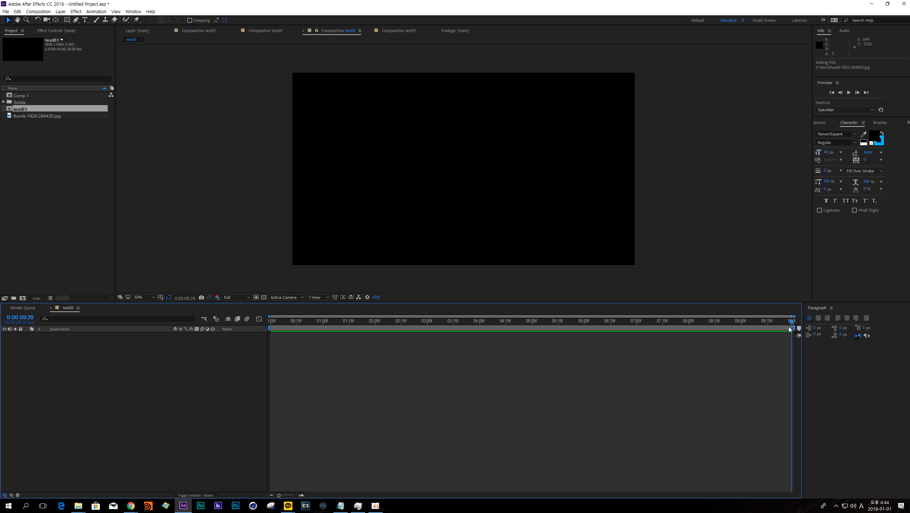
{"action": "left_click_drag", "start_coordinate": [788, 330], "coordinate": [254, 312]}
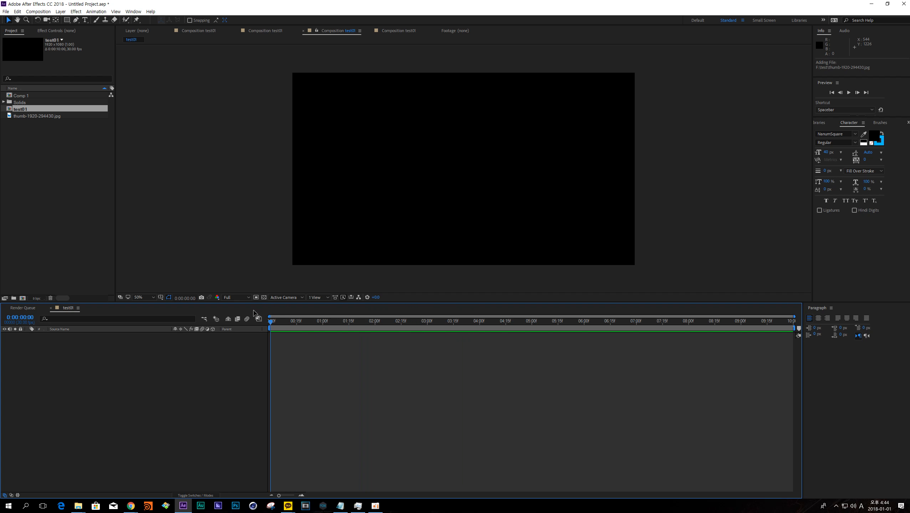
{"action": "left_click", "coordinate": [24, 114]}
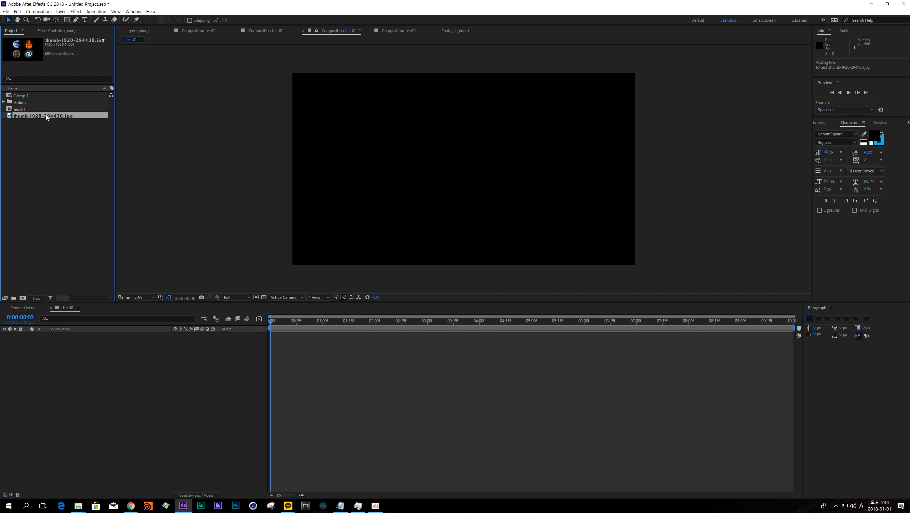
{"action": "left_click_drag", "start_coordinate": [46, 114], "coordinate": [147, 340]}
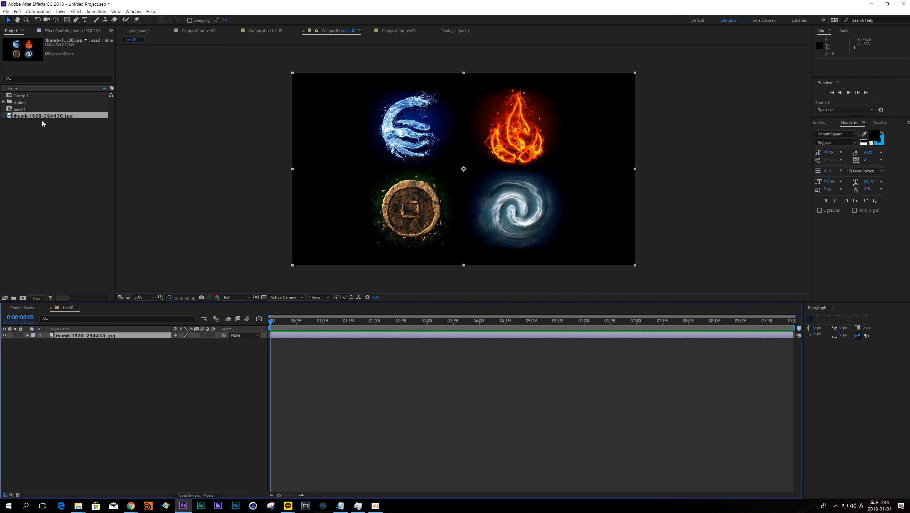
Step: Add a second copy of thumb-1920-294430.jpg below the first layer and delete that copy
{"action": "left_click", "coordinate": [35, 109]}
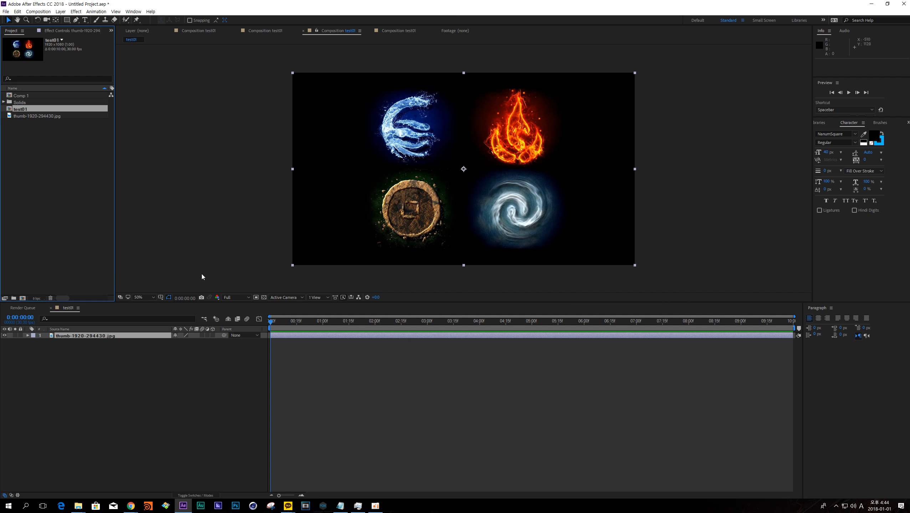
{"action": "left_click_drag", "start_coordinate": [35, 115], "coordinate": [110, 362]}
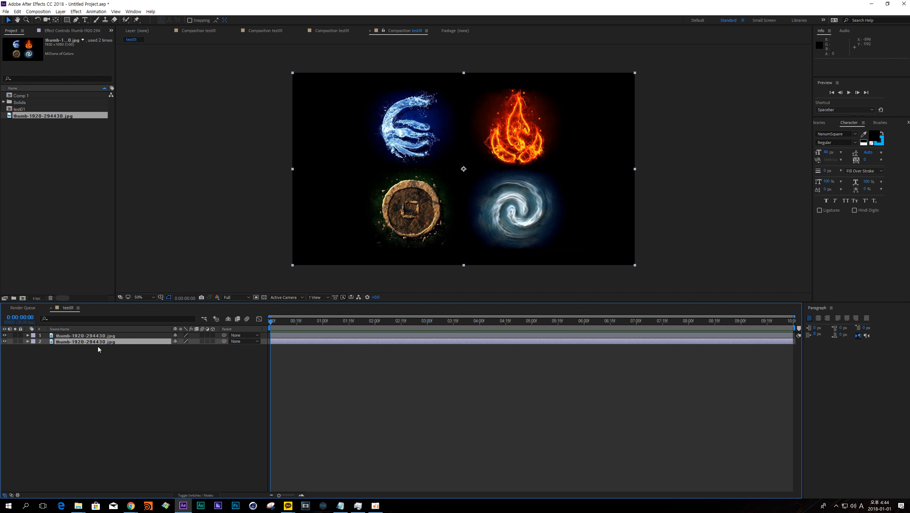
{"action": "left_click", "coordinate": [97, 343]}
{"action": "left_click", "coordinate": [100, 337]}
{"action": "left_click", "coordinate": [101, 342]}
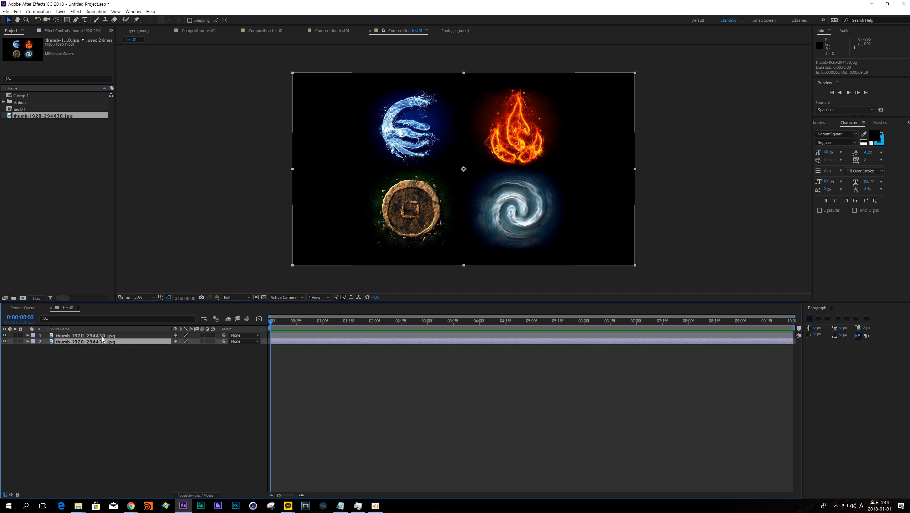
{"action": "key", "text": "Delete"}
Step: Move the image layer up and to the left in the composition view and undo the move
{"action": "left_click", "coordinate": [102, 338]}
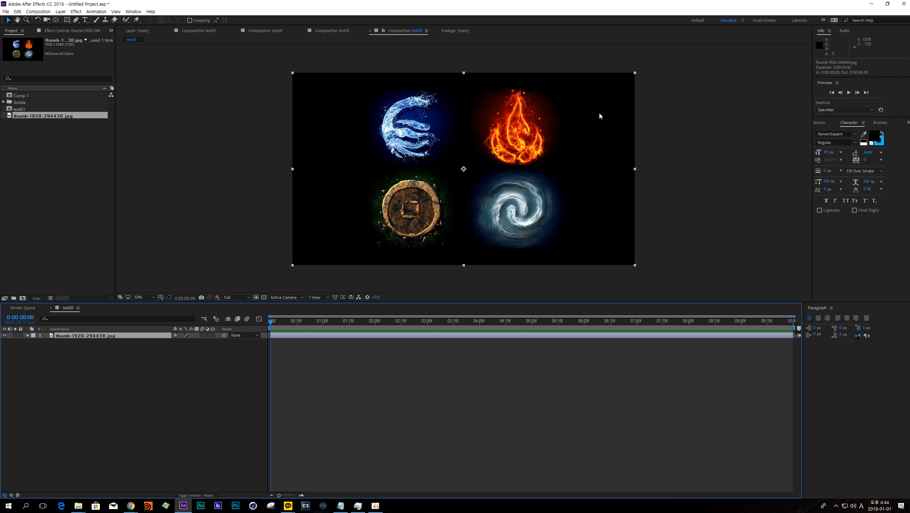
{"action": "left_click_drag", "start_coordinate": [438, 180], "coordinate": [394, 157]}
{"action": "key", "text": "ctrl+z"}
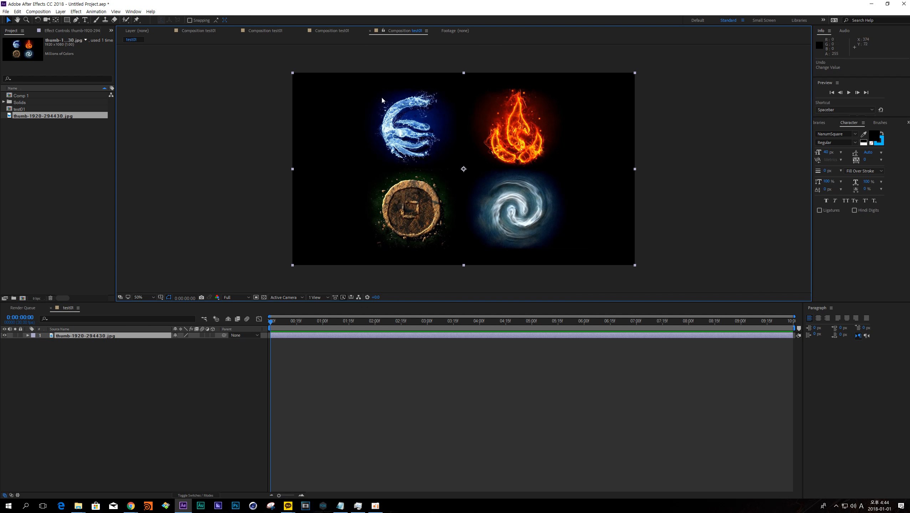
Step: Expand the image layer and its Transform group to show the transform properties
{"action": "left_click", "coordinate": [66, 335]}
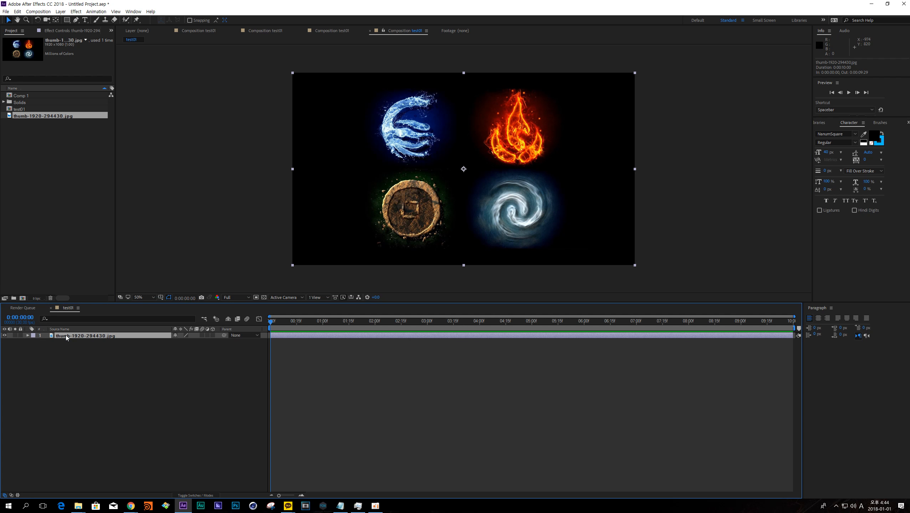
{"action": "left_click", "coordinate": [28, 336]}
{"action": "left_click", "coordinate": [34, 341]}
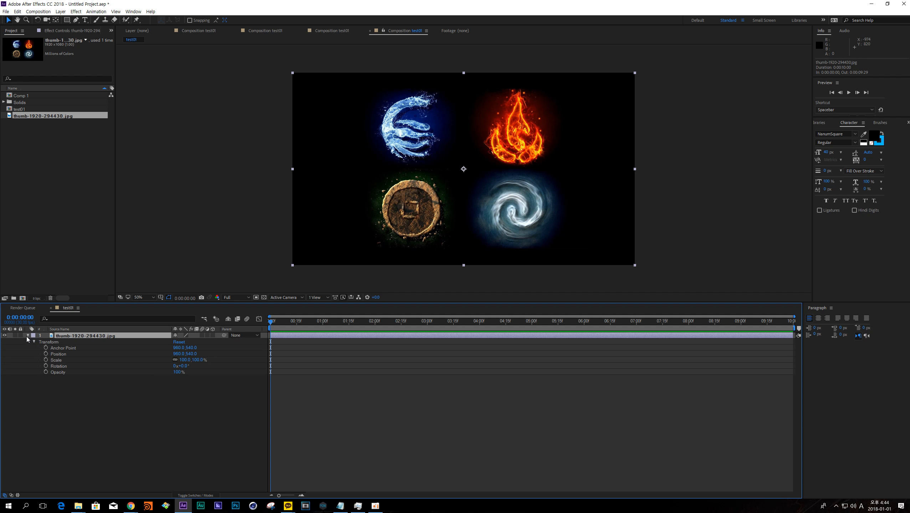
{"action": "left_click", "coordinate": [28, 336]}
{"action": "left_click", "coordinate": [28, 336]}
{"action": "left_click", "coordinate": [27, 336]}
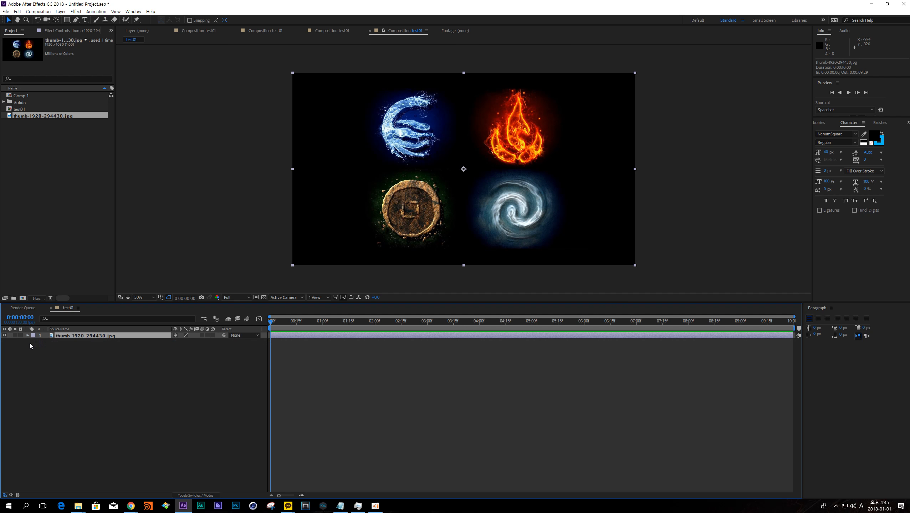
{"action": "left_click", "coordinate": [28, 335]}
{"action": "left_click", "coordinate": [34, 342]}
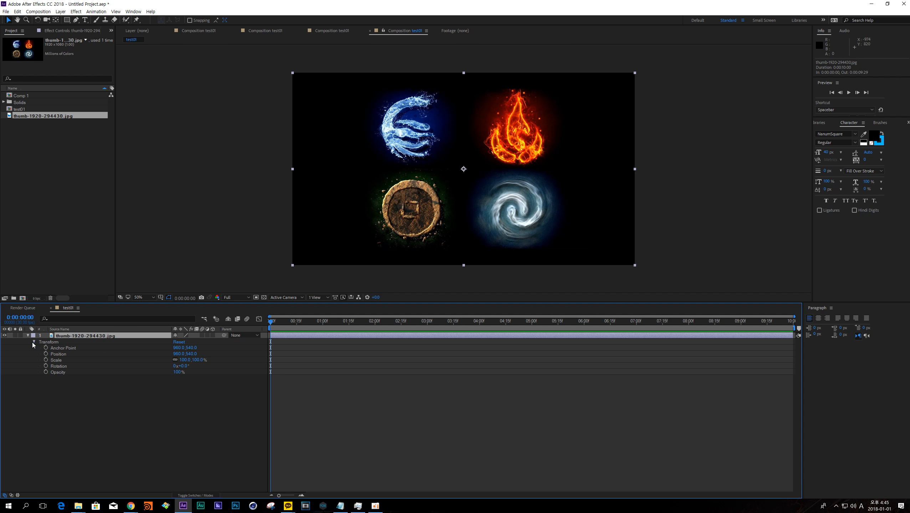
Step: Go through the image layer's Anchor Point, Position, Scale, Rotation and Opacity properties one by one
{"action": "left_click", "coordinate": [61, 348]}
{"action": "left_click", "coordinate": [62, 354]}
{"action": "left_click", "coordinate": [63, 360]}
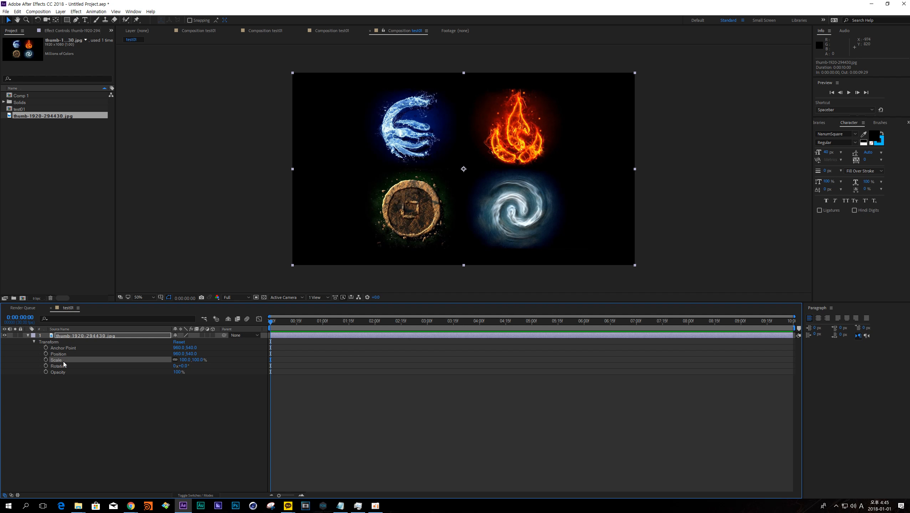
{"action": "left_click", "coordinate": [63, 366]}
{"action": "left_click", "coordinate": [60, 372]}
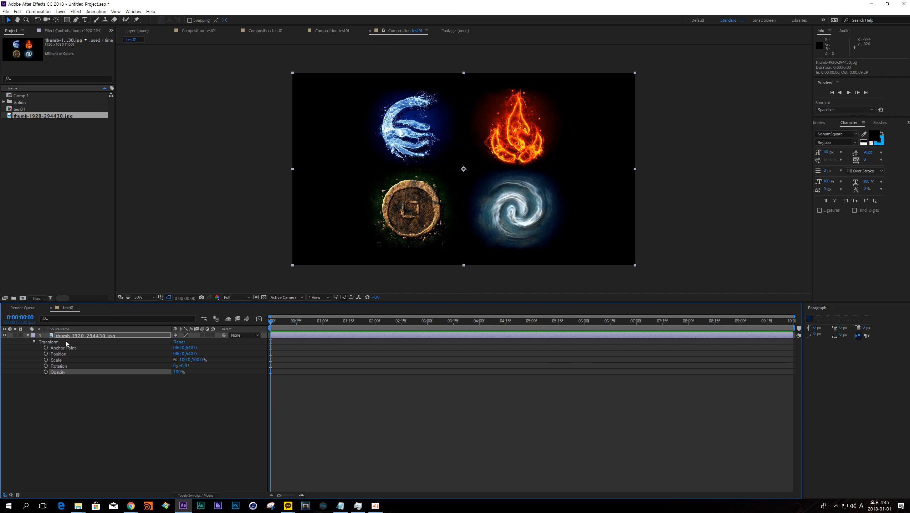
{"action": "left_click", "coordinate": [76, 337]}
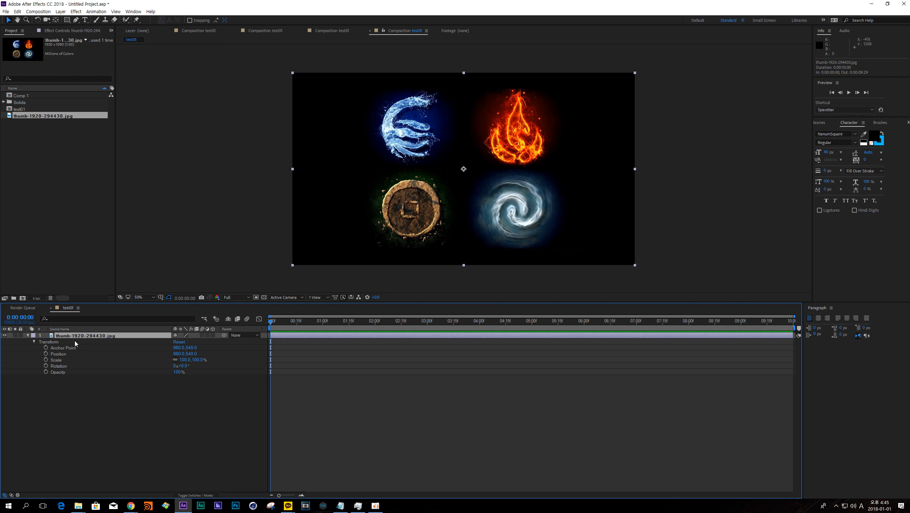
Step: Shift the image layer to the left by setting its horizontal Position to 844
{"action": "left_click", "coordinate": [62, 349]}
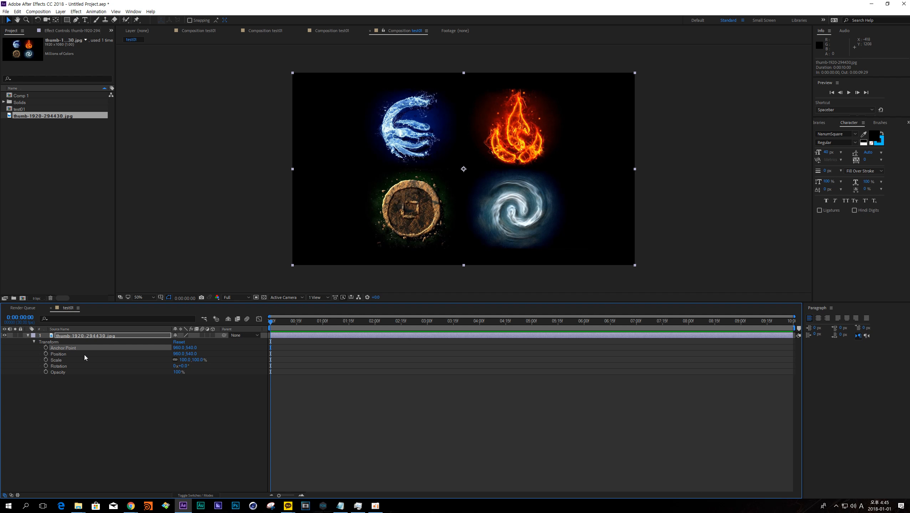
{"action": "left_click", "coordinate": [61, 355]}
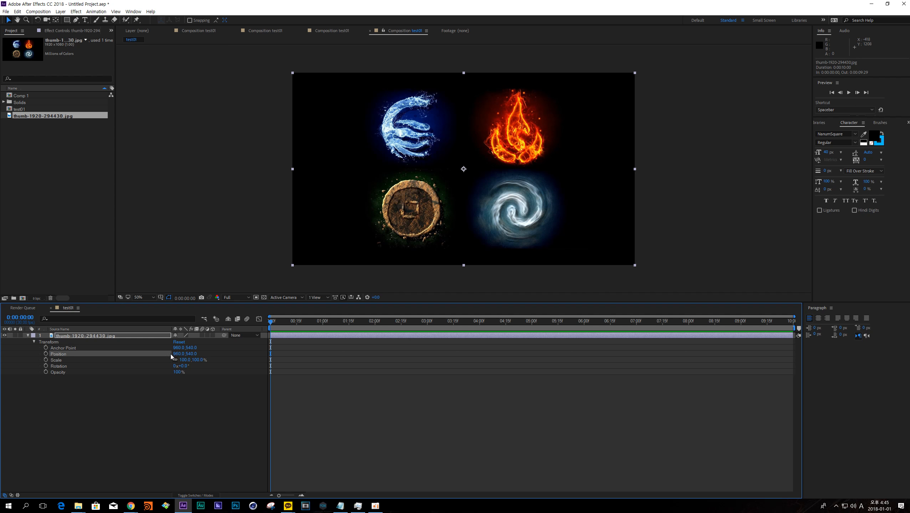
{"action": "left_click_drag", "start_coordinate": [179, 354], "coordinate": [131, 345]}
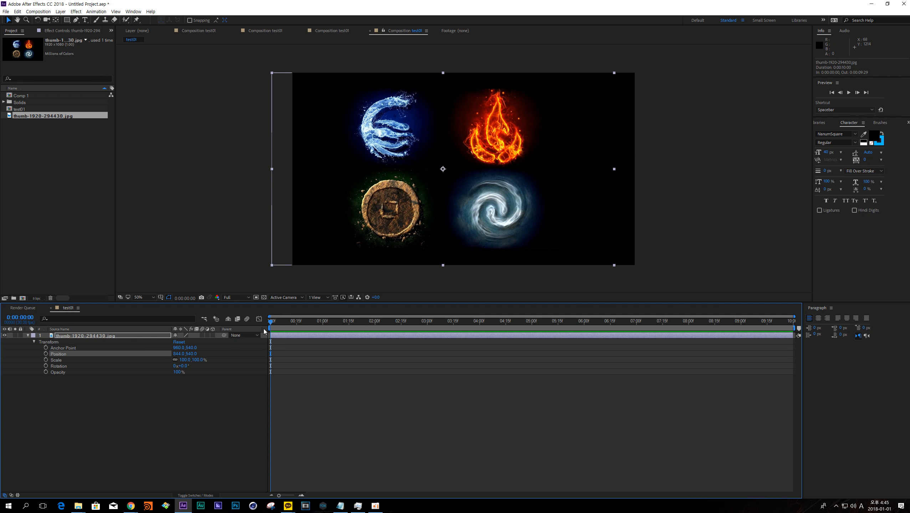
Step: Try moving the image layer through its vertical Position value and freely in the composition view, undoing each move
{"action": "key", "text": "ctrl+z"}
{"action": "left_click_drag", "start_coordinate": [195, 354], "coordinate": [251, 344]}
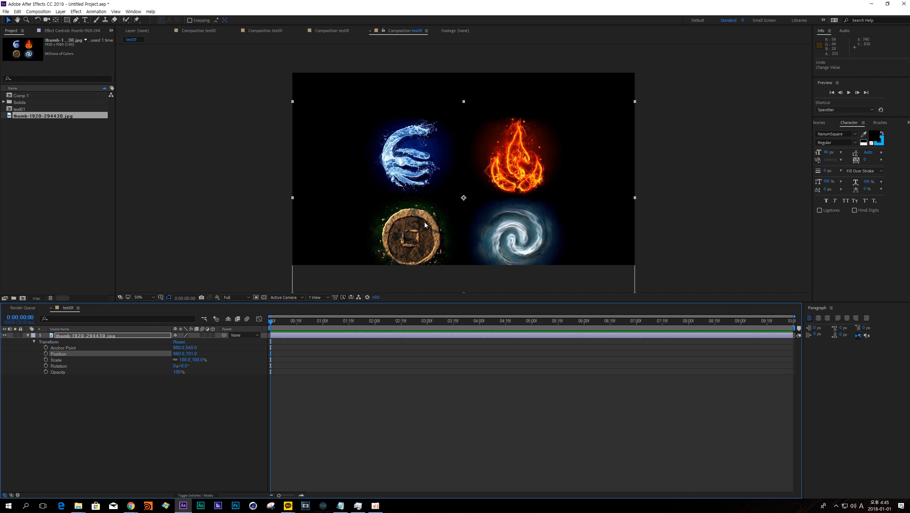
{"action": "key", "text": "ctrl+z"}
{"action": "left_click_drag", "start_coordinate": [467, 199], "coordinate": [344, 270]}
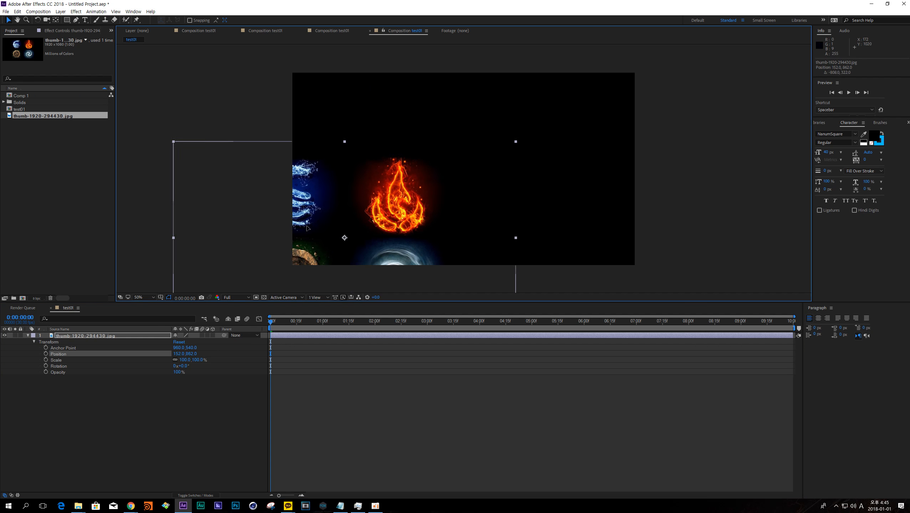
{"action": "key", "text": "ctrl+z"}
{"action": "left_click_drag", "start_coordinate": [459, 207], "coordinate": [419, 185]}
{"action": "key", "text": "ctrl+z"}
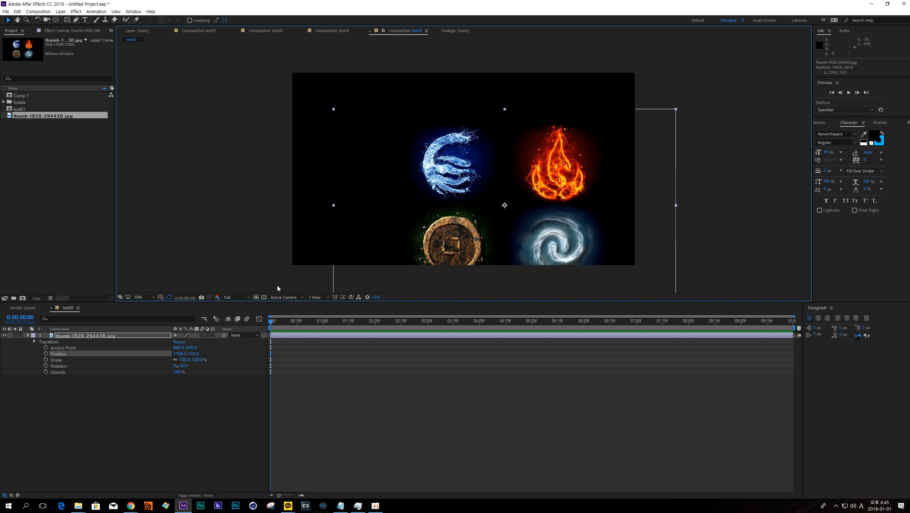
Step: Turn on the transparency grid and move the image layer up and to the left to Position 1118, 694
{"action": "left_click", "coordinate": [265, 297]}
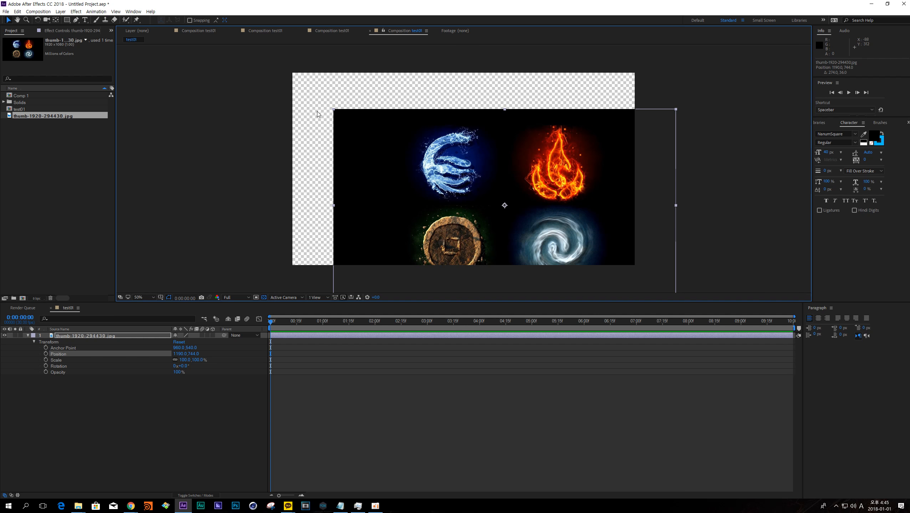
{"action": "left_click_drag", "start_coordinate": [367, 173], "coordinate": [294, 126]}
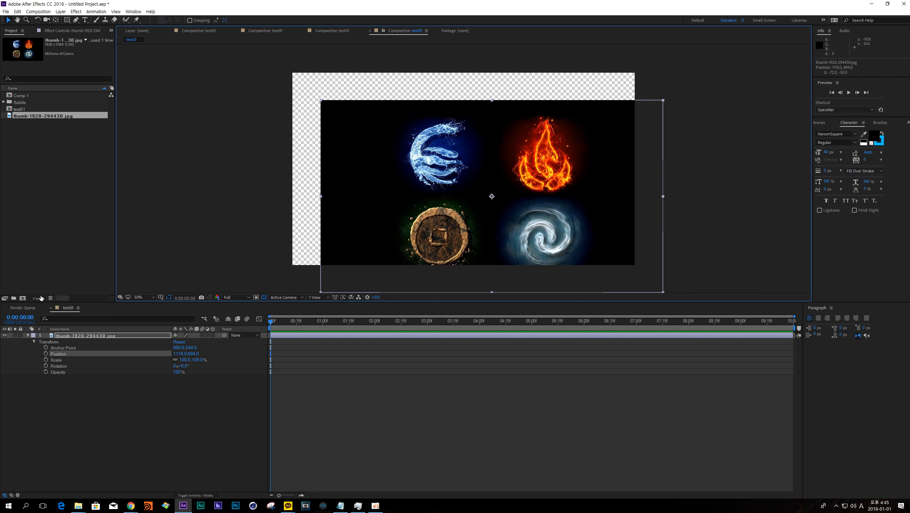
Step: Try scaling the image layer proportionally through its Scale value and undo the scaling
{"action": "left_click", "coordinate": [76, 361]}
{"action": "left_click", "coordinate": [184, 360]}
{"action": "type", "text": "38"}
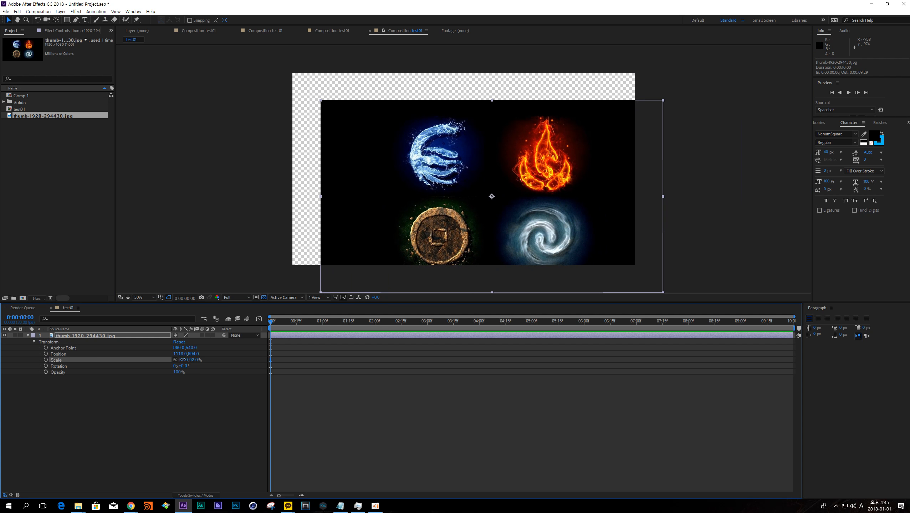
{"action": "key", "text": "Return"}
{"action": "left_click_drag", "start_coordinate": [165, 359], "coordinate": [206, 360]}
{"action": "key", "text": "ctrl+z"}
Step: Try scaling the image layer's width and height separately with proportions unlinked, and restore its Scale to 100%
{"action": "left_click", "coordinate": [175, 360]}
{"action": "mouse_move", "coordinate": [183, 359]}
{"action": "left_mouse_down"}
{"action": "mouse_move", "coordinate": [164, 360]}
{"action": "mouse_move", "coordinate": [267, 356]}
{"action": "mouse_move", "coordinate": [171, 359]}
{"action": "mouse_move", "coordinate": [183, 359]}
{"action": "left_mouse_up"}
{"action": "left_click", "coordinate": [183, 359]}
{"action": "type", "text": "100"}
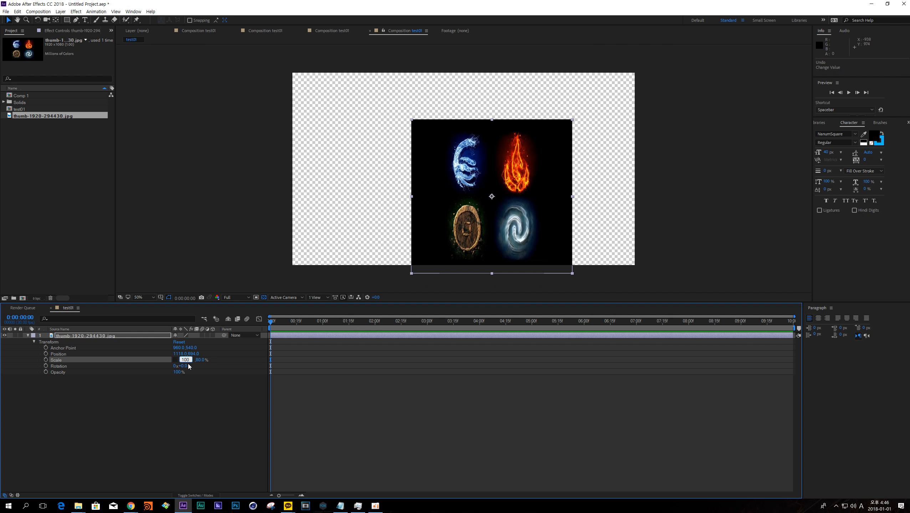
{"action": "key", "text": "Tab"}
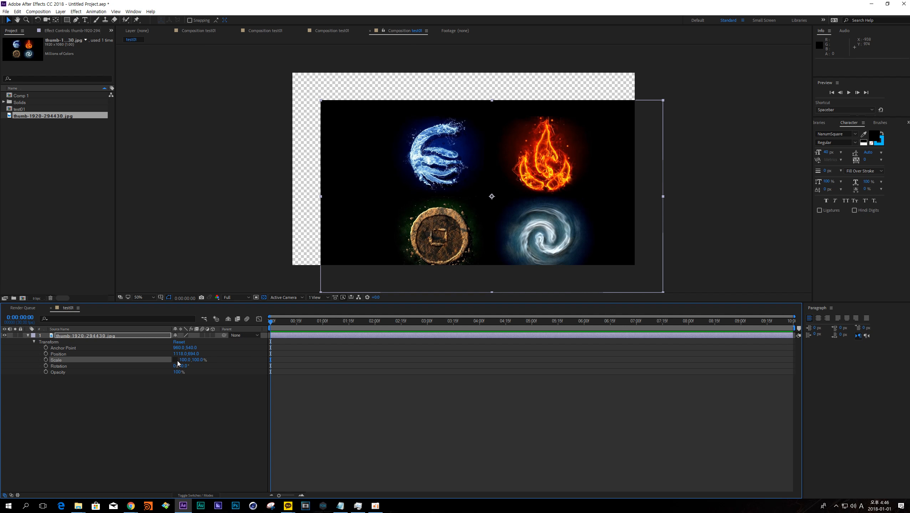
{"action": "type", "text": "67"}
{"action": "key", "text": "Return"}
{"action": "left_click_drag", "start_coordinate": [161, 360], "coordinate": [496, 227]}
{"action": "key", "text": "ctrl+z"}
Step: Try rotating the image layer around its anchor point through the Rotation value and undo each rotation
{"action": "left_click", "coordinate": [58, 367]}
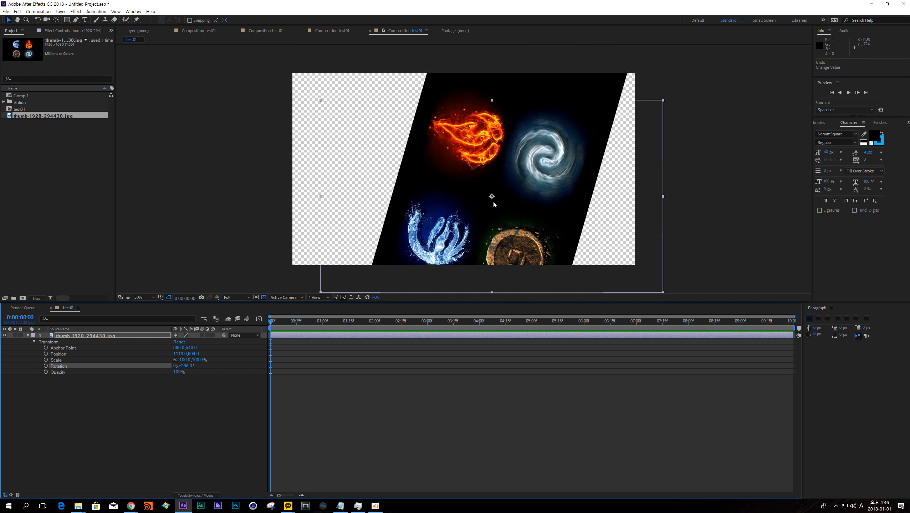
{"action": "key", "text": "ctrl+z"}
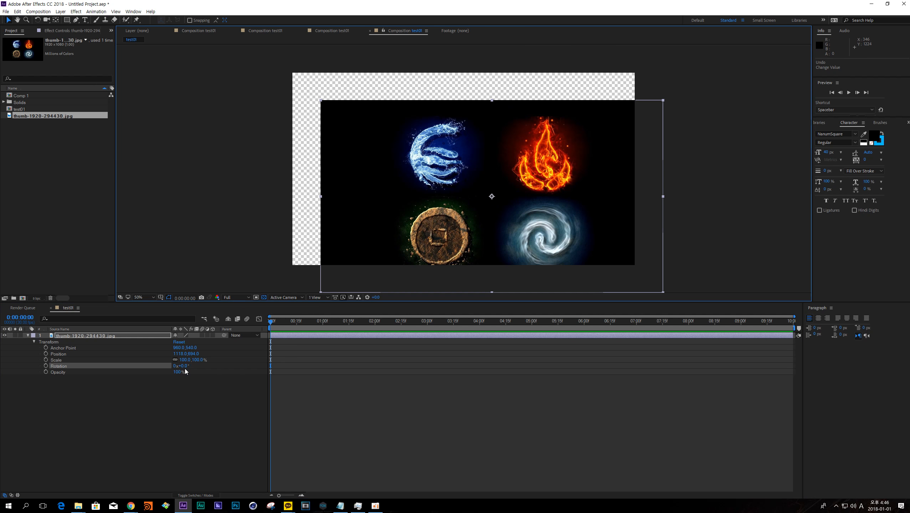
{"action": "left_click_drag", "start_coordinate": [182, 366], "coordinate": [290, 370]}
{"action": "key", "text": "ctrl+z"}
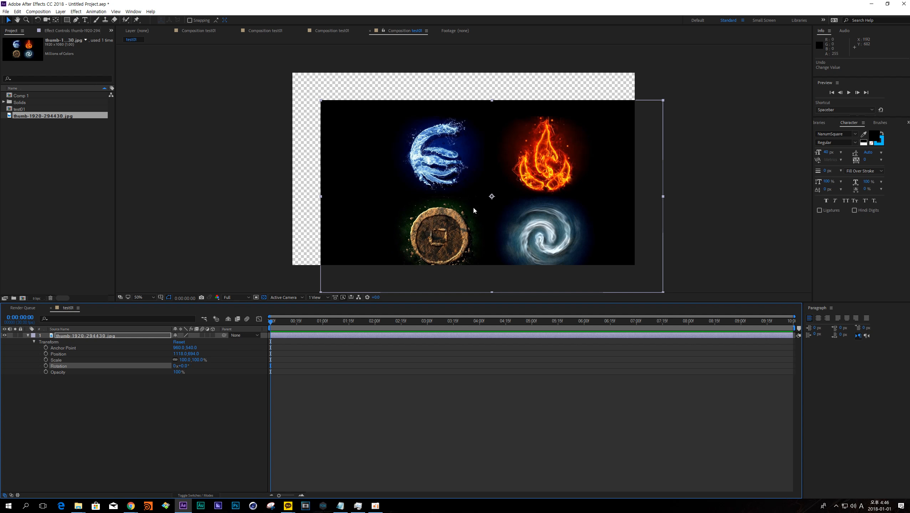
{"action": "mouse_move", "coordinate": [194, 360]}
{"action": "left_mouse_down"}
{"action": "mouse_move", "coordinate": [165, 361]}
{"action": "mouse_move", "coordinate": [195, 361]}
{"action": "left_mouse_up"}
{"action": "key", "text": "ctrl+z"}
{"action": "left_click", "coordinate": [72, 385]}
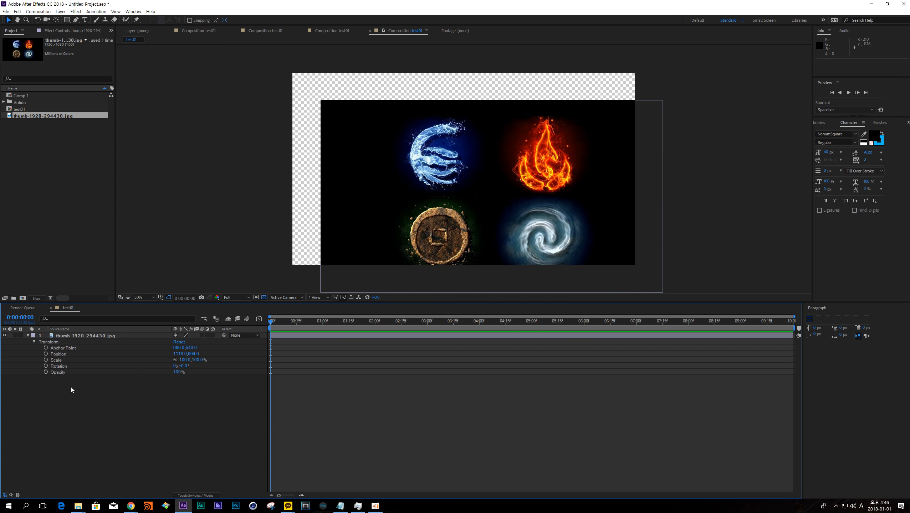
Step: Move the image layer to about Position 1192, 688 and preview the composition from its start
{"action": "left_click_drag", "start_coordinate": [180, 374], "coordinate": [445, 226]}
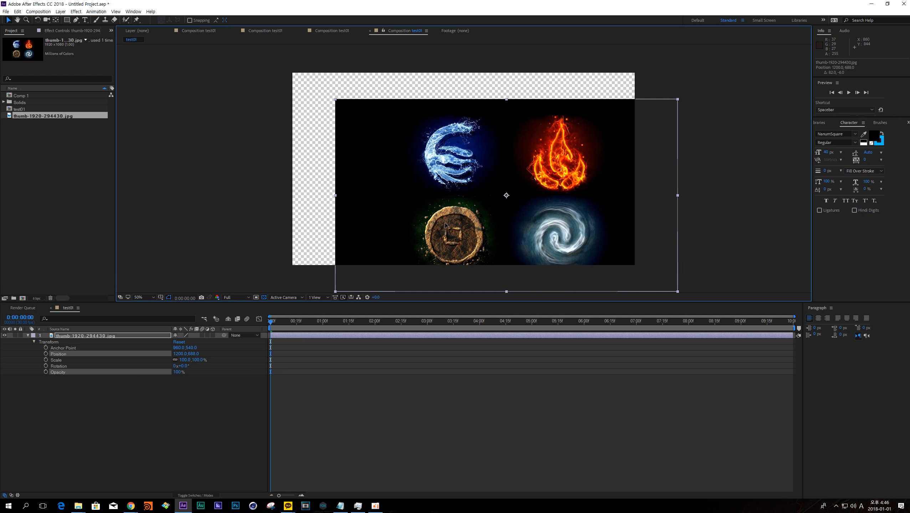
{"action": "left_click", "coordinate": [351, 382]}
{"action": "left_click_drag", "start_coordinate": [279, 323], "coordinate": [245, 339]}
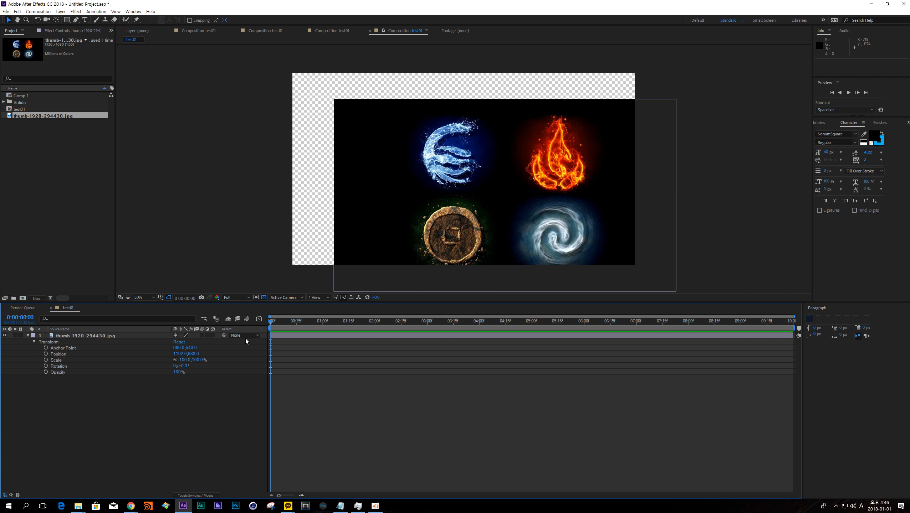
{"action": "key", "text": "space"}
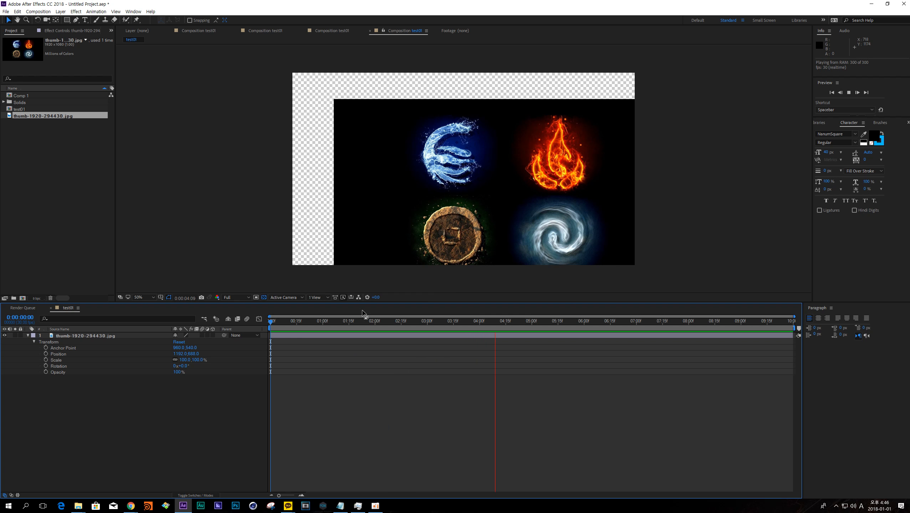
Step: Move the image layer to Position 1040, 584 and set its first Position keyframe at 1 second
{"action": "left_click", "coordinate": [350, 320]}
{"action": "left_click_drag", "start_coordinate": [504, 242], "coordinate": [474, 212]}
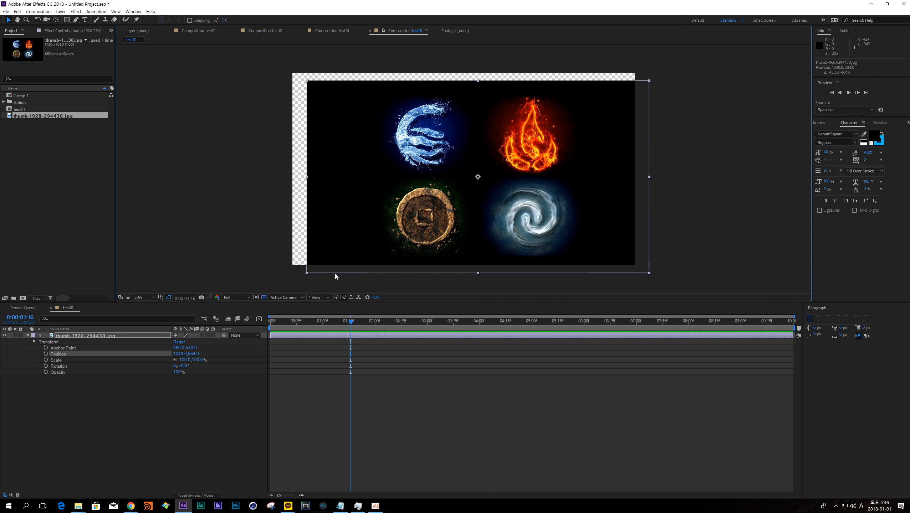
{"action": "left_click", "coordinate": [322, 323]}
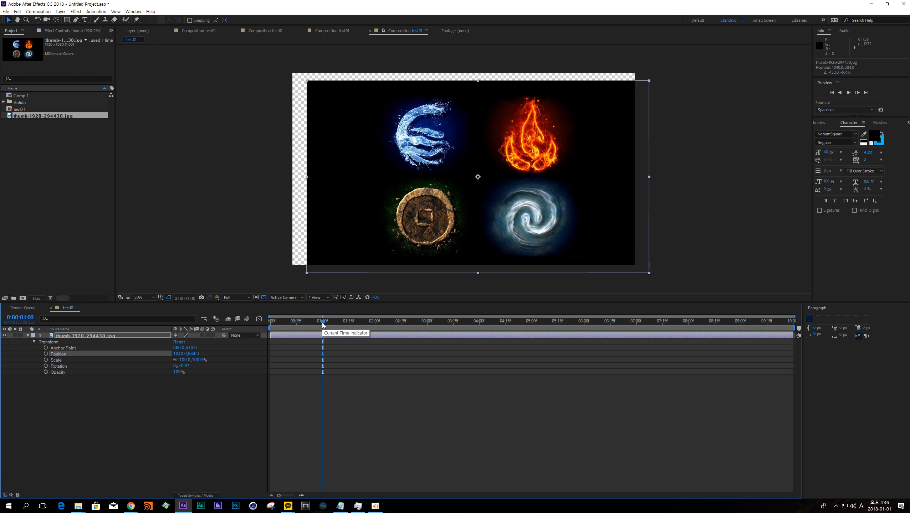
{"action": "left_click", "coordinate": [46, 354]}
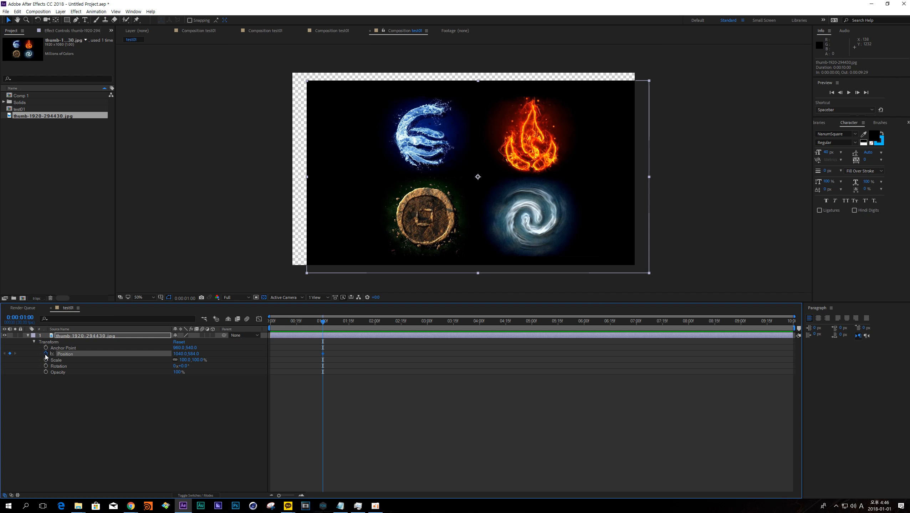
{"action": "left_click", "coordinate": [46, 354]}
{"action": "left_click", "coordinate": [46, 354]}
Step: Add a Position keyframe at 2 seconds by moving the image layer up and to the left to about 592, 388
{"action": "left_click", "coordinate": [343, 323]}
{"action": "left_click_drag", "start_coordinate": [322, 322], "coordinate": [317, 359]}
{"action": "left_click", "coordinate": [323, 353]}
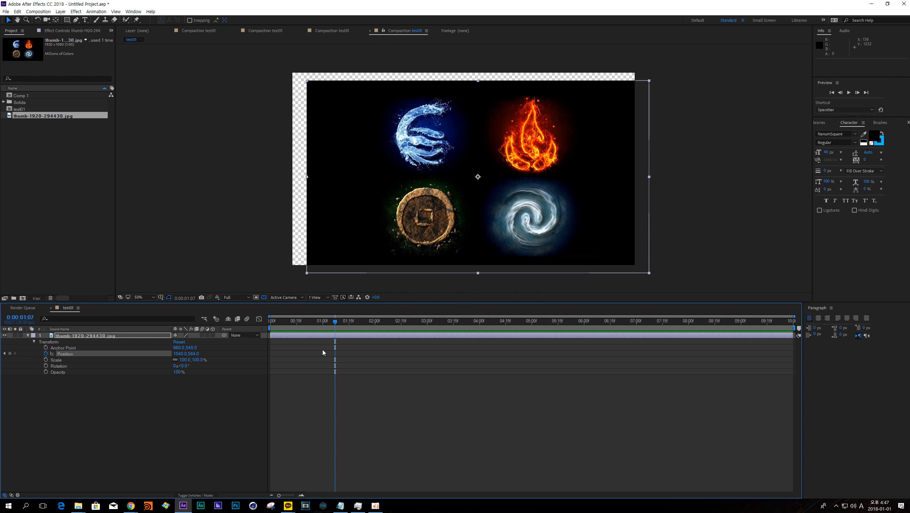
{"action": "left_click_drag", "start_coordinate": [339, 325], "coordinate": [316, 359]}
{"action": "left_click", "coordinate": [338, 366]}
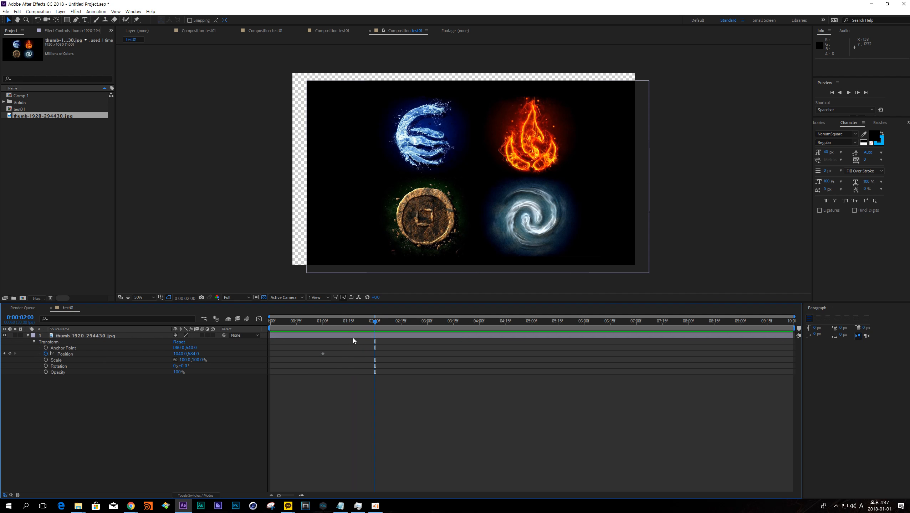
{"action": "left_click", "coordinate": [353, 336]}
{"action": "left_click_drag", "start_coordinate": [519, 219], "coordinate": [436, 182]}
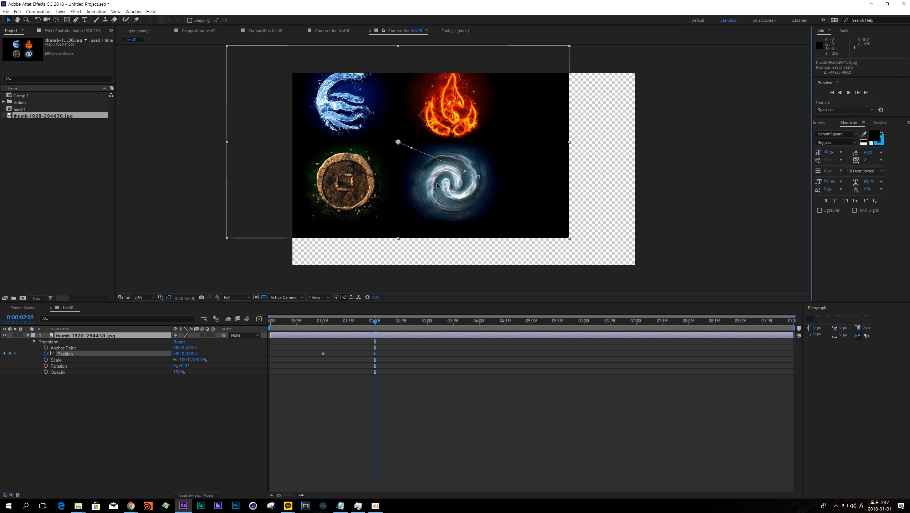
{"action": "left_click", "coordinate": [478, 176]}
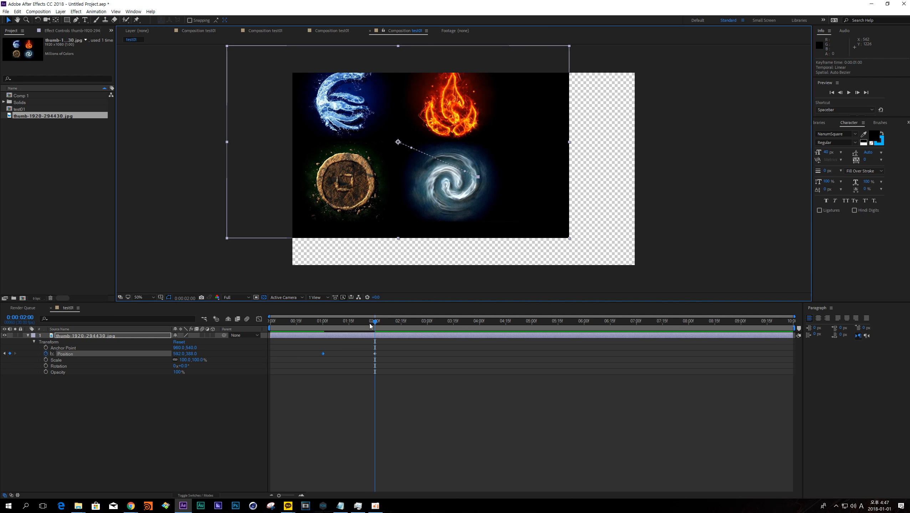
Step: Add Position keyframes for the image layer at 3 seconds (about 516, 748) and 4 seconds (about 934, 818)
{"action": "left_click_drag", "start_coordinate": [370, 324], "coordinate": [426, 327]}
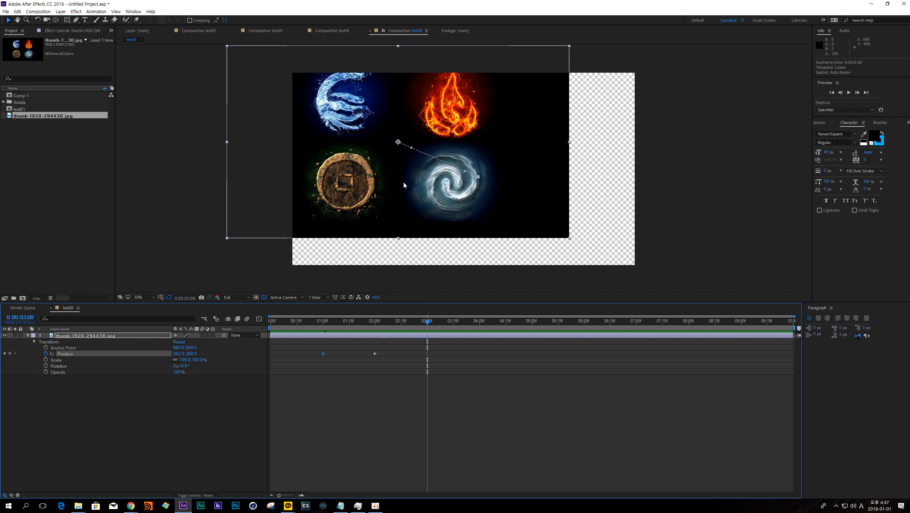
{"action": "left_click_drag", "start_coordinate": [375, 160], "coordinate": [361, 226]}
{"action": "left_click_drag", "start_coordinate": [449, 351], "coordinate": [419, 372]}
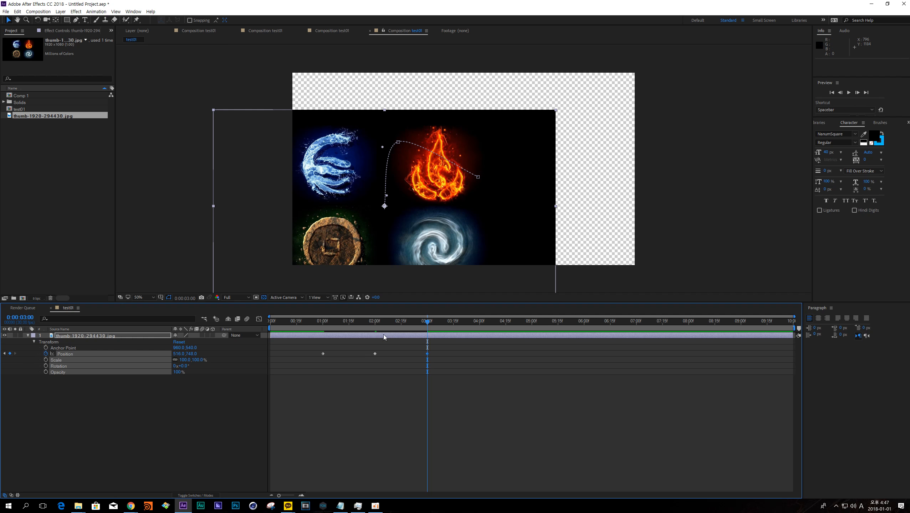
{"action": "left_click_drag", "start_coordinate": [410, 323], "coordinate": [480, 301]}
{"action": "left_click_drag", "start_coordinate": [424, 229], "coordinate": [499, 244]}
Step: Preview the position animation starting from before the first keyframe
{"action": "left_click_drag", "start_coordinate": [482, 327], "coordinate": [286, 335]}
{"action": "left_click", "coordinate": [287, 345]}
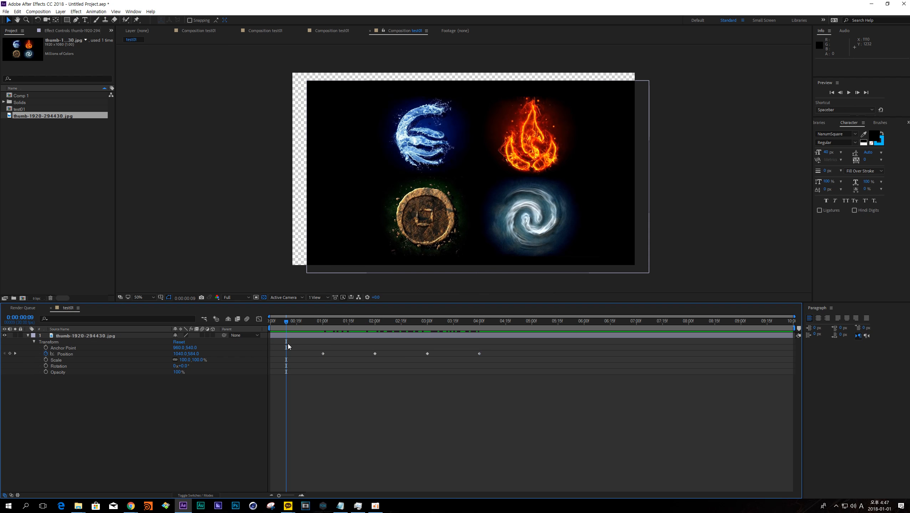
{"action": "key", "text": "space"}
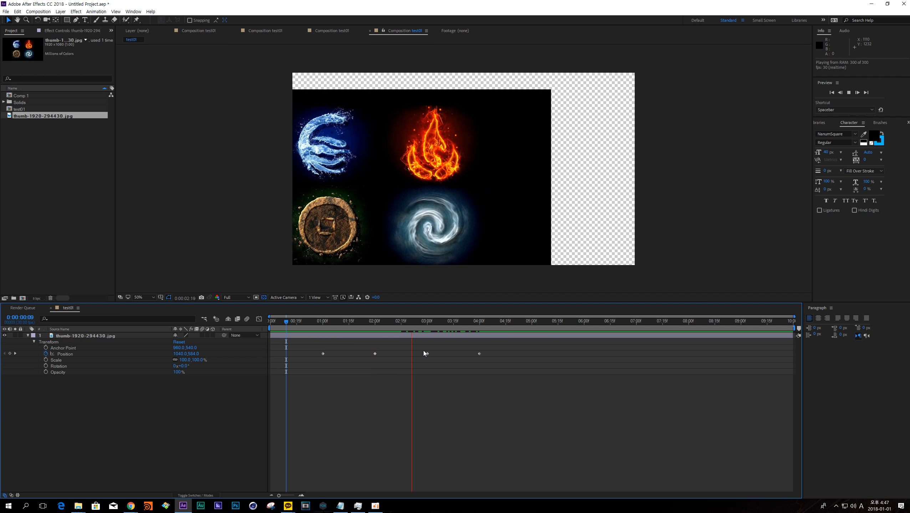
Step: Set the image layer's first Scale keyframe at 1 second, in line with the first Position keyframe
{"action": "left_click_drag", "start_coordinate": [424, 322], "coordinate": [323, 327]}
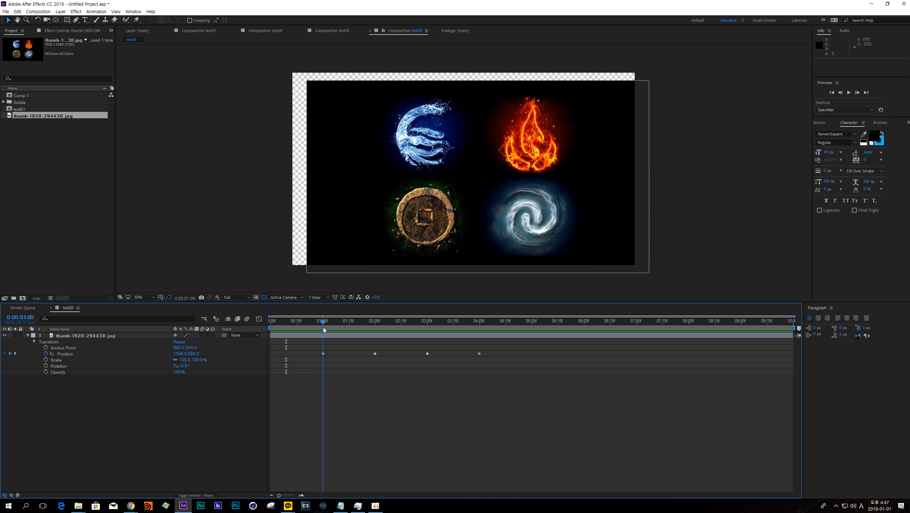
{"action": "left_click", "coordinate": [75, 342]}
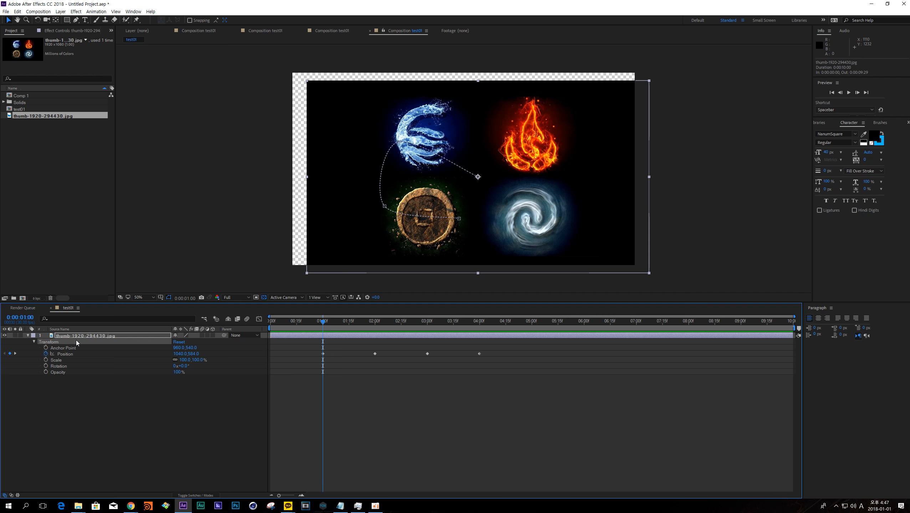
{"action": "left_click", "coordinate": [59, 361]}
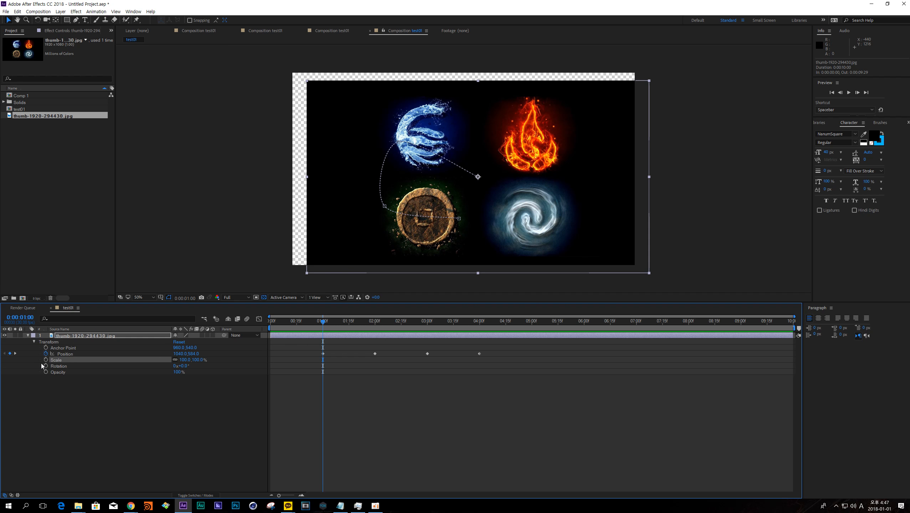
{"action": "left_click", "coordinate": [45, 360]}
Step: Add Scale keyframes of 37% at 2 seconds 15 frames and 91% at 4 seconds
{"action": "left_click", "coordinate": [401, 320]}
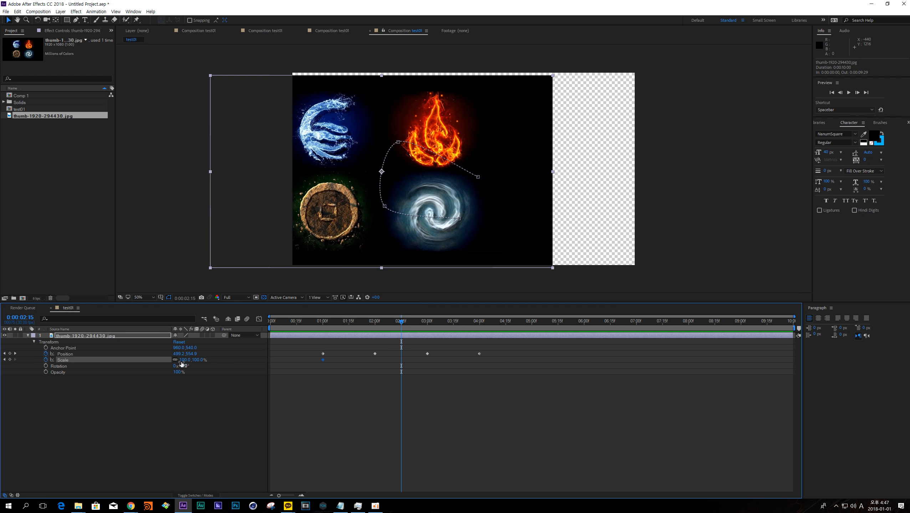
{"action": "left_click_drag", "start_coordinate": [182, 364], "coordinate": [176, 358]}
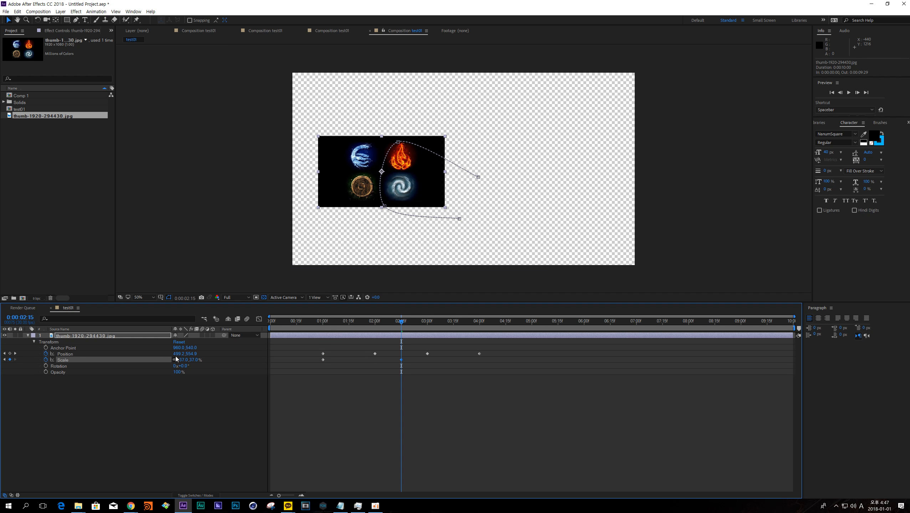
{"action": "left_click_drag", "start_coordinate": [412, 319], "coordinate": [479, 325]}
{"action": "left_click_drag", "start_coordinate": [183, 359], "coordinate": [218, 360]}
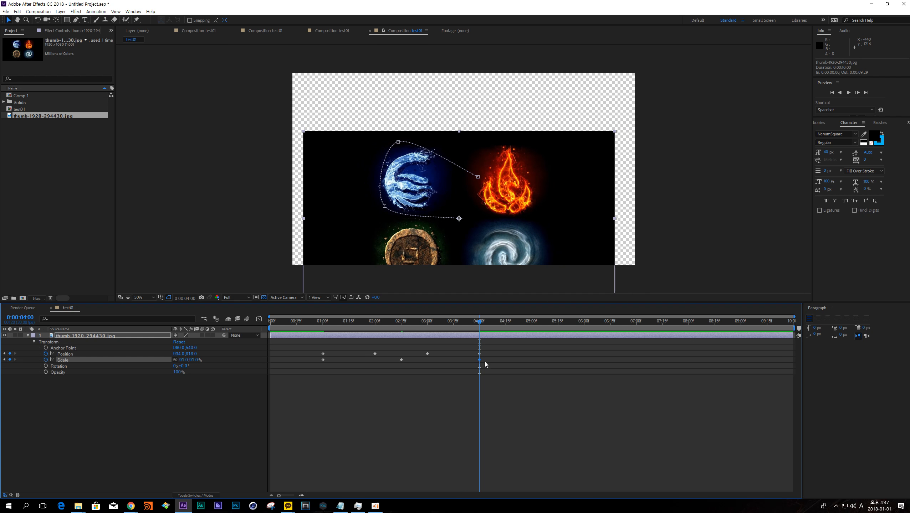
Step: Select the Scale keyframes and preview the combined position and scale animation from just before 1 second
{"action": "left_click_drag", "start_coordinate": [485, 364], "coordinate": [124, 374]}
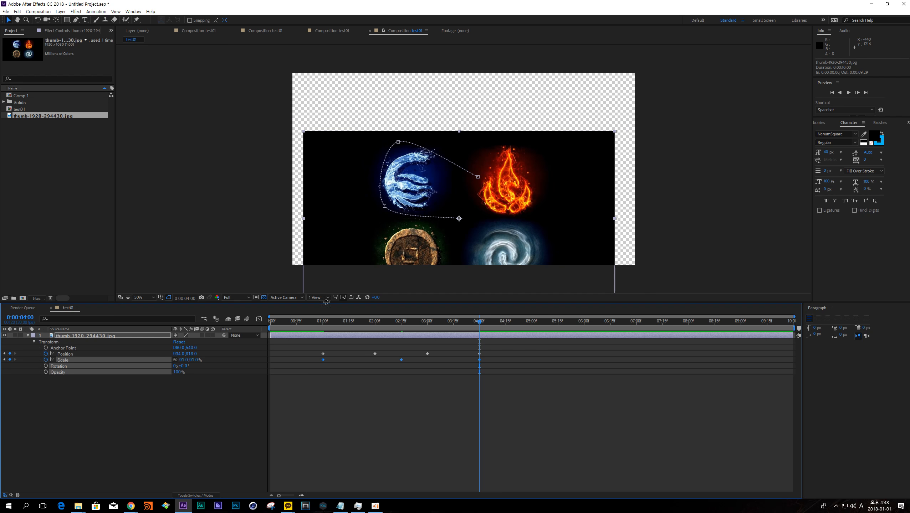
{"action": "left_click", "coordinate": [315, 320]}
{"action": "key", "text": "space"}
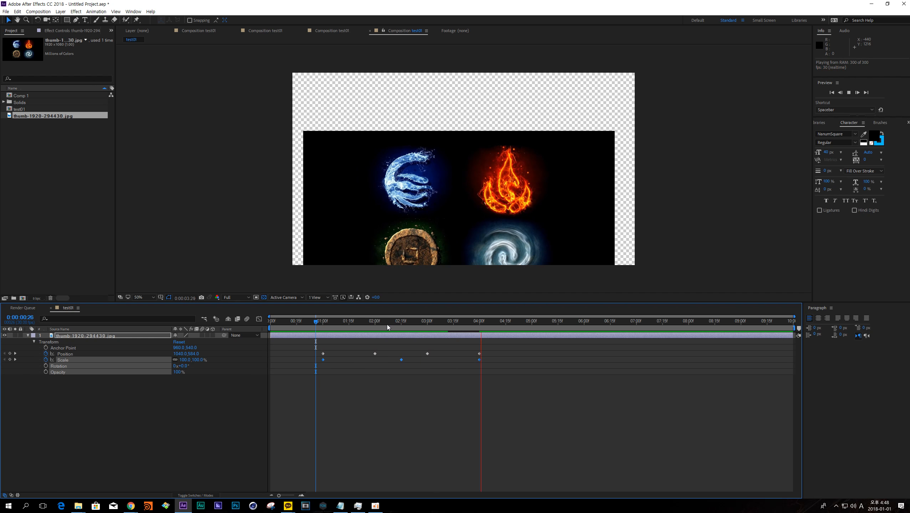
{"action": "left_click_drag", "start_coordinate": [387, 325], "coordinate": [323, 326]}
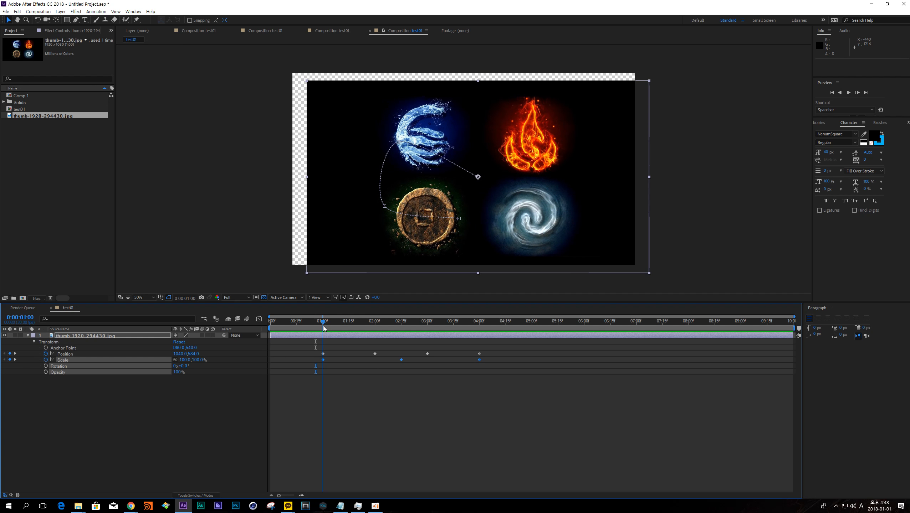
Step: Set the image layer's first Rotation keyframe at 1 second with a value of 47°
{"action": "left_click", "coordinate": [61, 385]}
{"action": "left_click", "coordinate": [45, 366]}
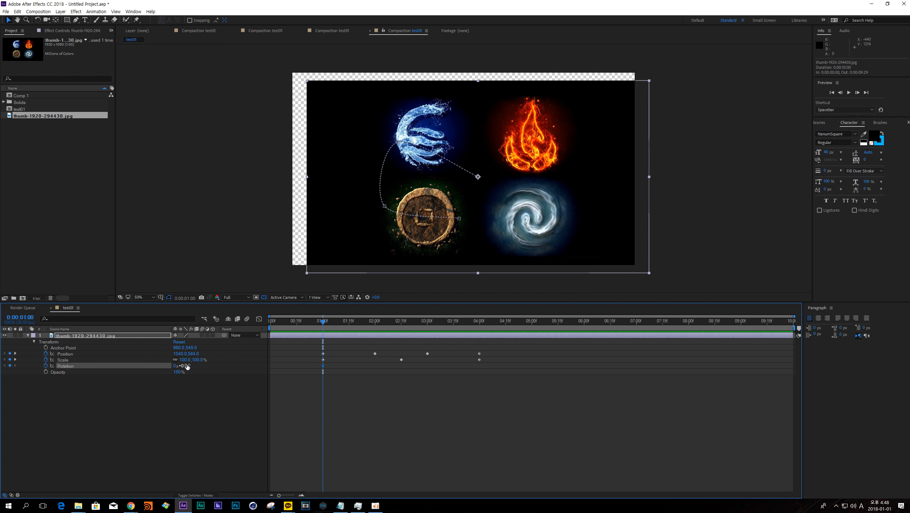
{"action": "left_click_drag", "start_coordinate": [187, 366], "coordinate": [203, 366]}
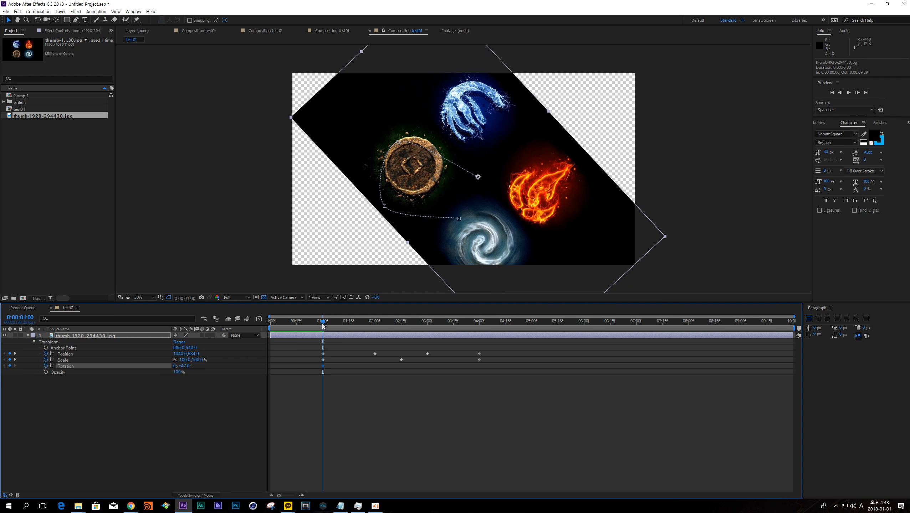
Step: Add a Rotation keyframe of 180° at 2 seconds, in line with the second Position keyframe
{"action": "left_click_drag", "start_coordinate": [323, 326], "coordinate": [270, 325]}
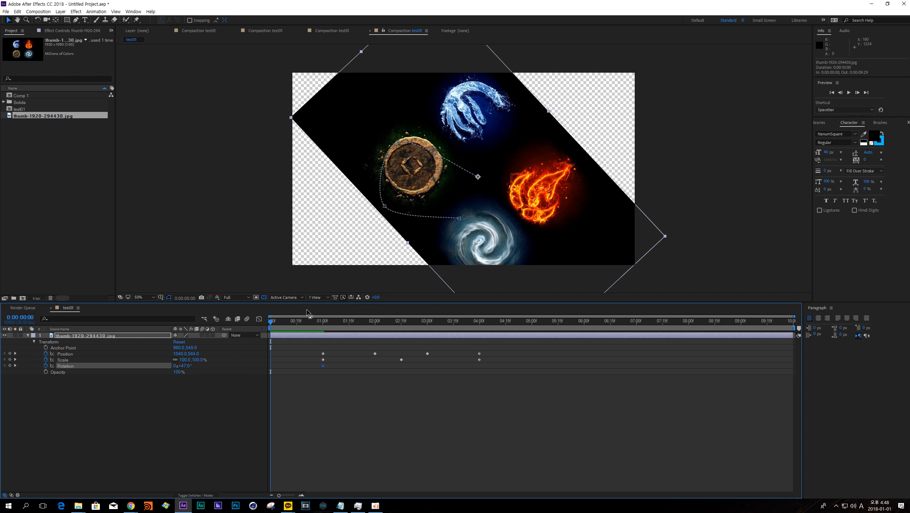
{"action": "left_click_drag", "start_coordinate": [304, 322], "coordinate": [374, 325]}
{"action": "left_click_drag", "start_coordinate": [187, 366], "coordinate": [236, 364]}
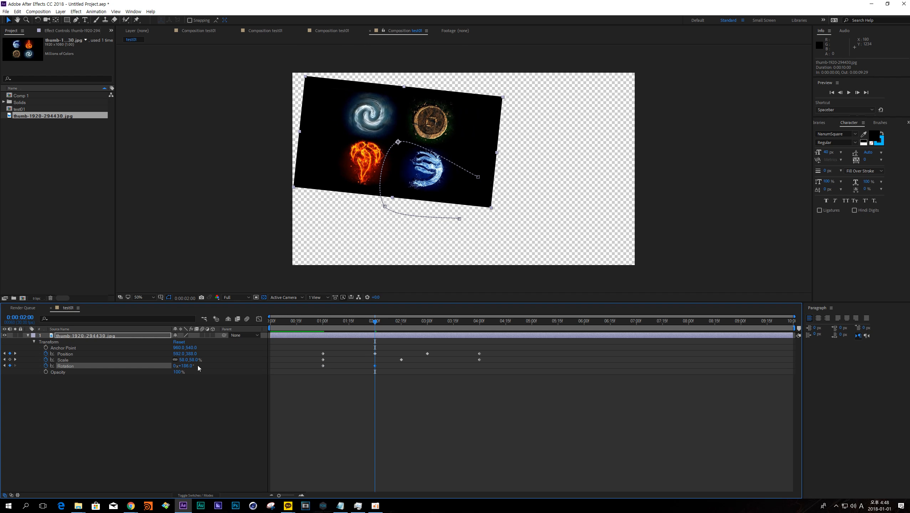
{"action": "left_click", "coordinate": [185, 366]}
{"action": "type", "text": "180"}
{"action": "key", "text": "Return"}
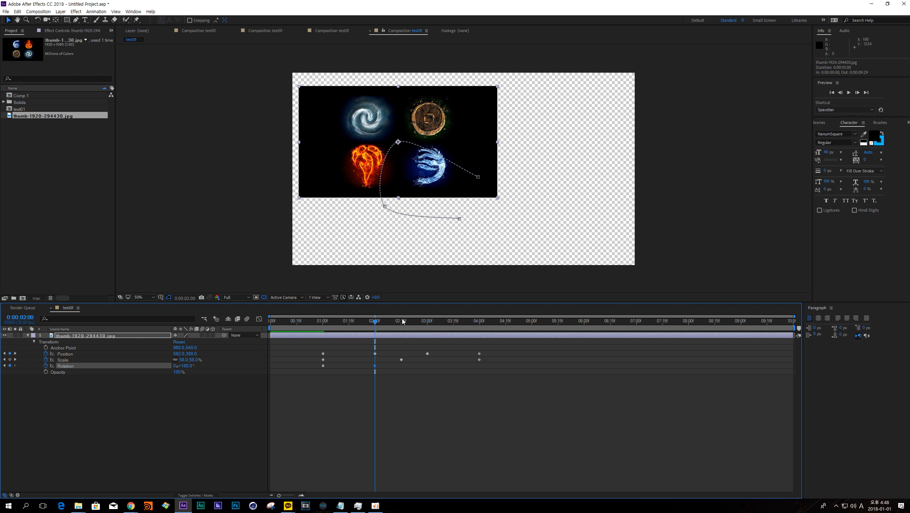
Step: Add a Rotation keyframe at 3 seconds that holds the current value unchanged
{"action": "left_click_drag", "start_coordinate": [401, 320], "coordinate": [428, 328]}
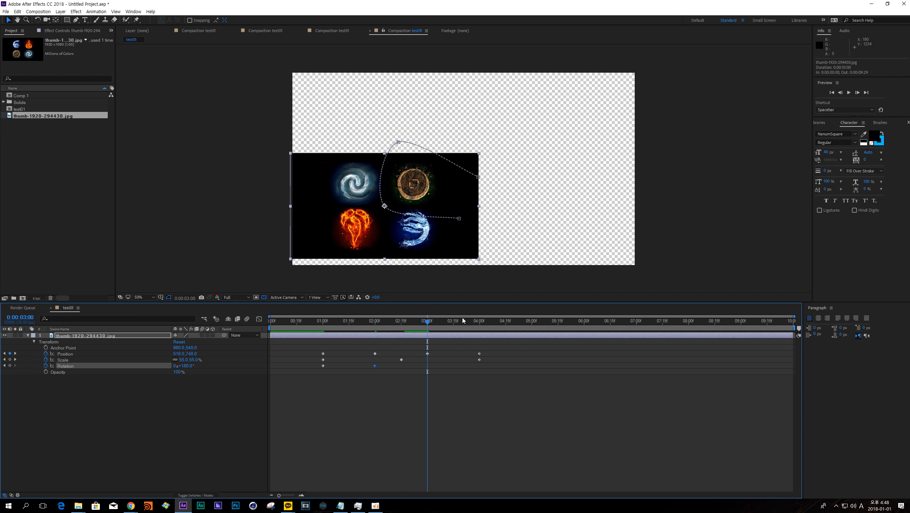
{"action": "key", "text": "ctrl+c"}
{"action": "key", "text": "Page_Up"}
{"action": "left_click", "coordinate": [67, 366]}
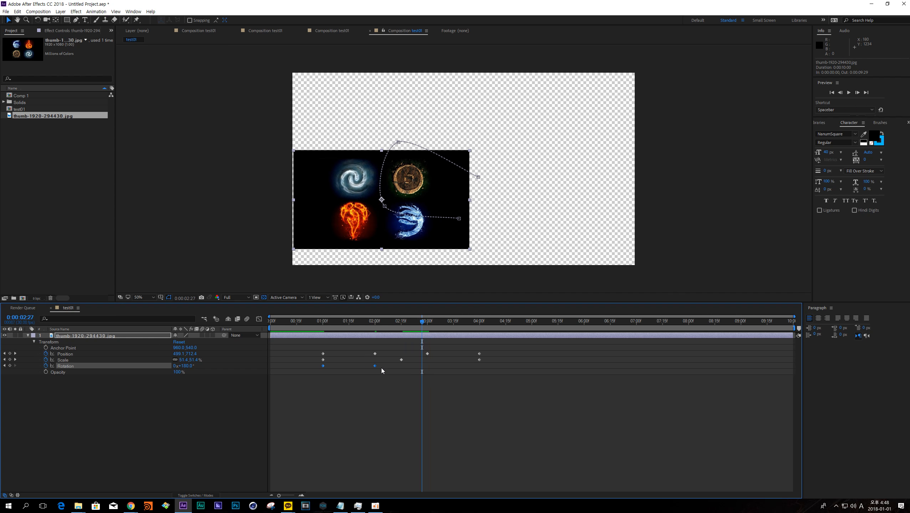
{"action": "left_click_drag", "start_coordinate": [422, 323], "coordinate": [481, 322]}
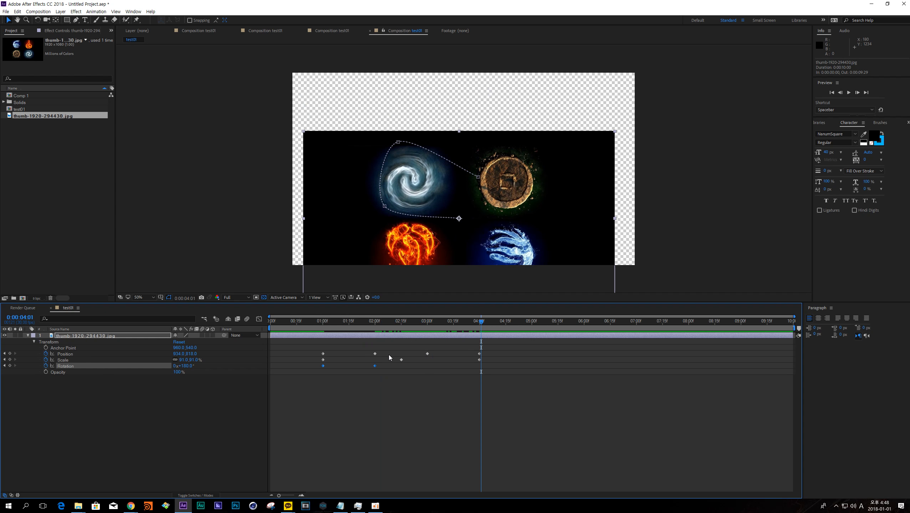
{"action": "left_click_drag", "start_coordinate": [411, 323], "coordinate": [446, 322]}
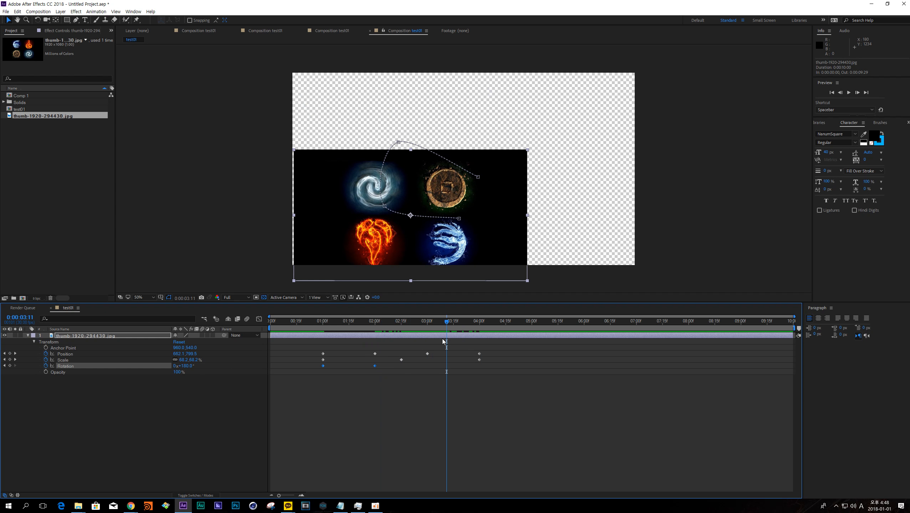
{"action": "left_click", "coordinate": [426, 323]}
{"action": "left_click", "coordinate": [408, 371]}
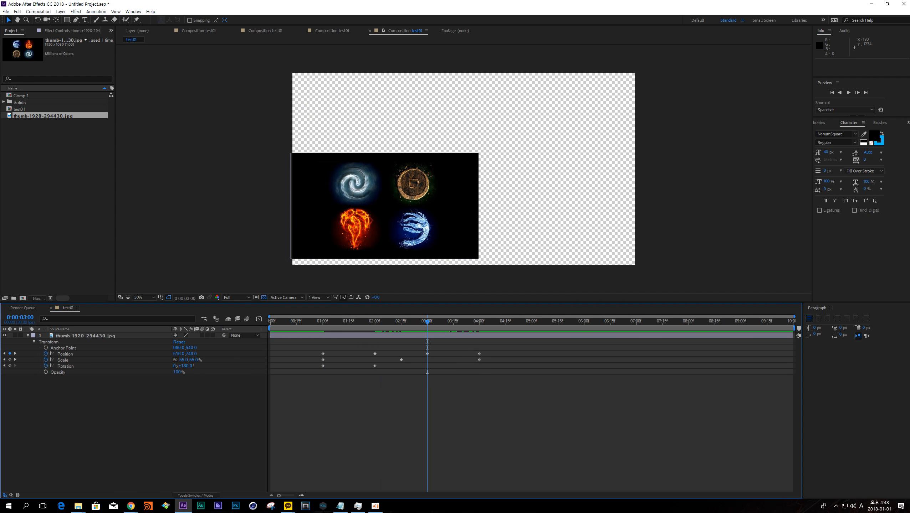
{"action": "left_click", "coordinate": [62, 367]}
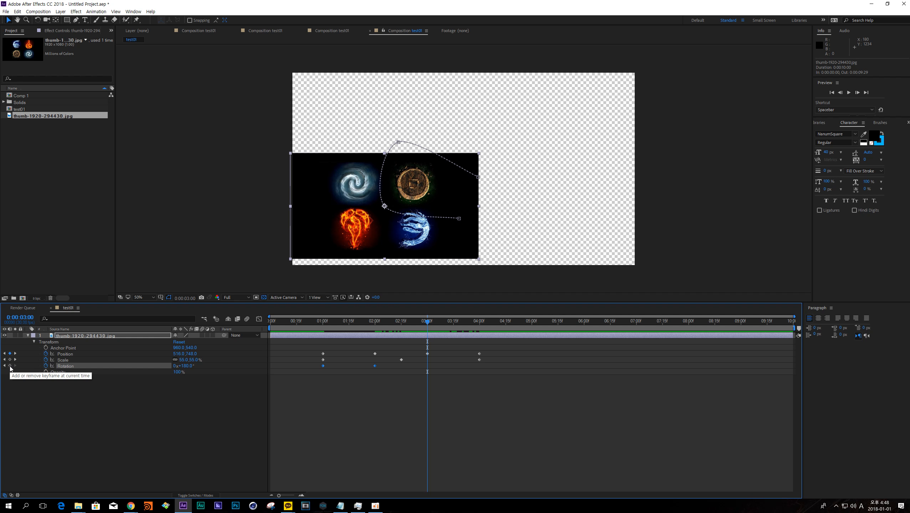
{"action": "left_click", "coordinate": [10, 366]}
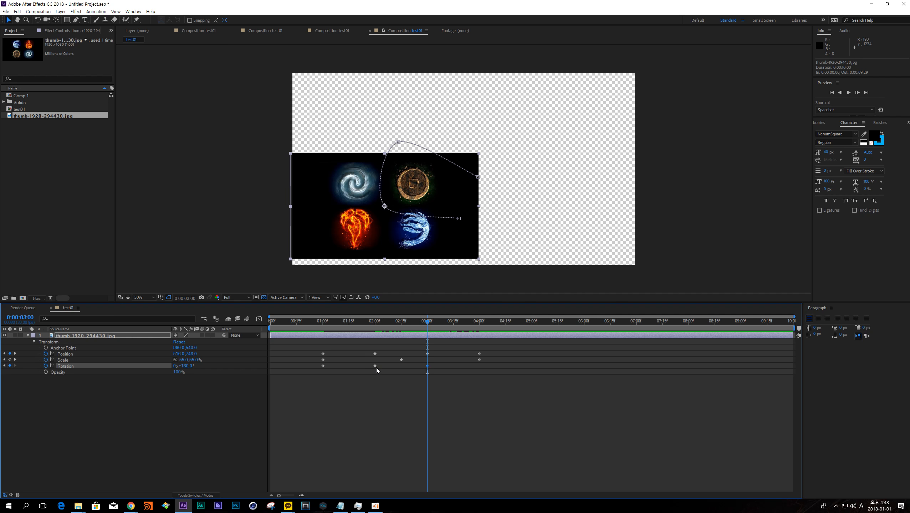
Step: Replace the 3-second Rotation keyframe with a copy of the 2-second one and add a Rotation keyframe of about 283° at 4 seconds
{"action": "left_click_drag", "start_coordinate": [449, 365], "coordinate": [410, 372]}
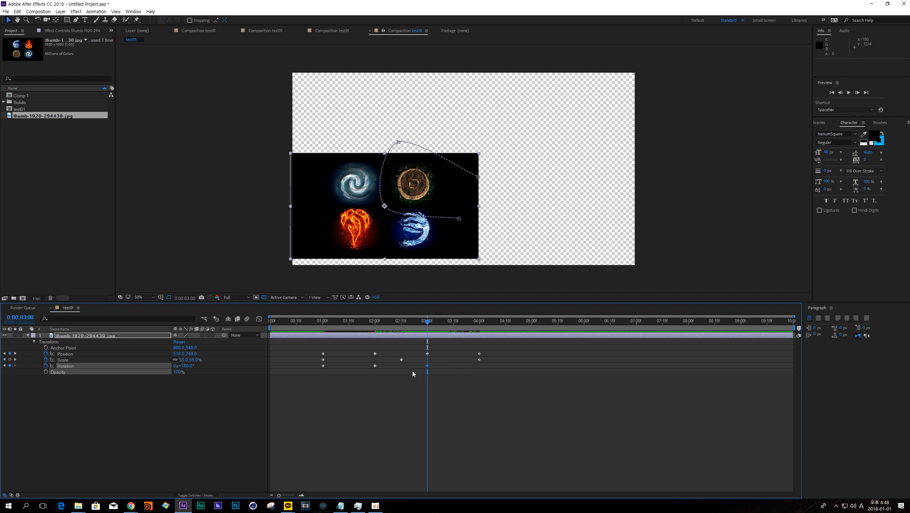
{"action": "key", "text": "Delete"}
{"action": "left_click", "coordinate": [375, 366]}
{"action": "key", "text": "ctrl+c"}
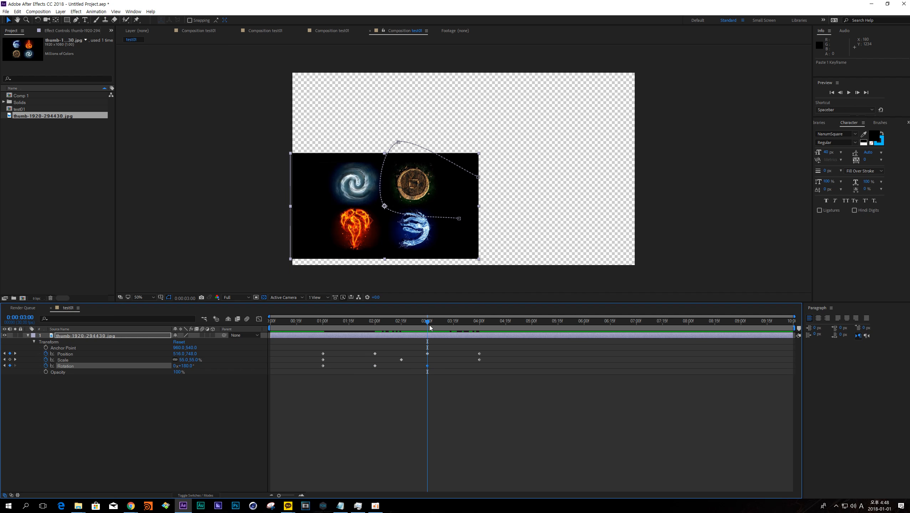
{"action": "left_click_drag", "start_coordinate": [429, 325], "coordinate": [479, 321]}
{"action": "left_click_drag", "start_coordinate": [187, 367], "coordinate": [215, 367]}
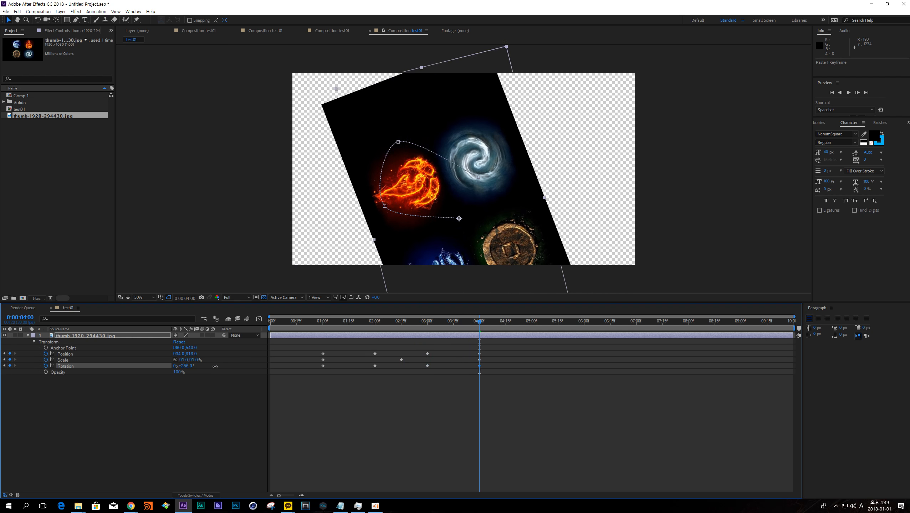
Step: Check the Rotation keyframes at 2 and 3 seconds and preview the animation from before the first keyframe
{"action": "left_click_drag", "start_coordinate": [312, 320], "coordinate": [390, 319]}
{"action": "left_click", "coordinate": [375, 366]}
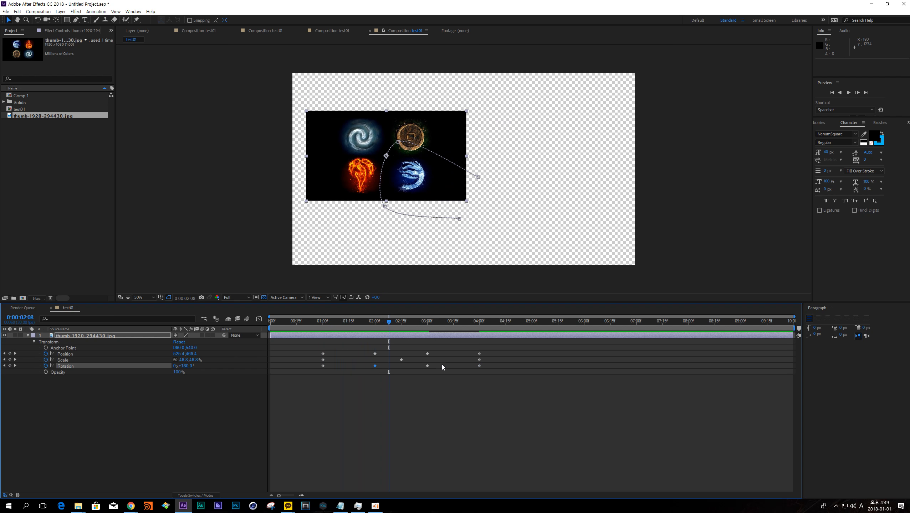
{"action": "left_click", "coordinate": [427, 366]}
{"action": "left_click_drag", "start_coordinate": [405, 326], "coordinate": [292, 312]}
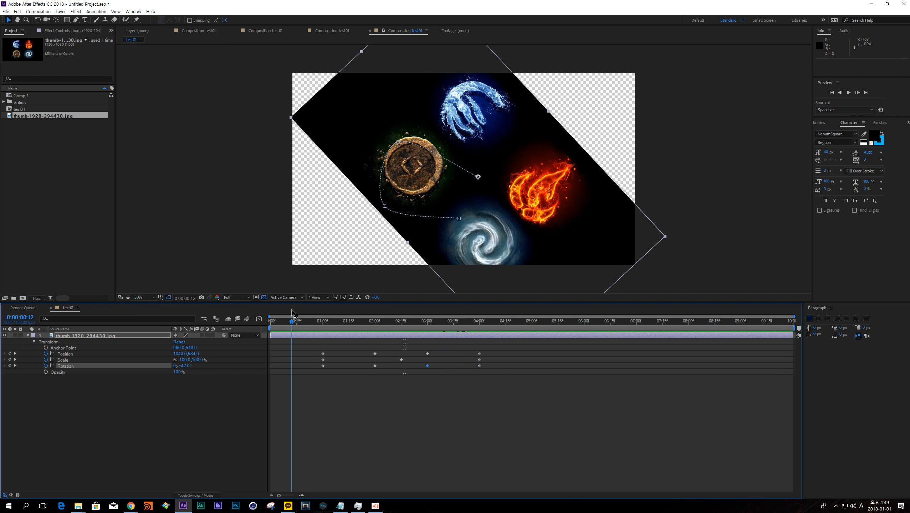
{"action": "key", "text": "space"}
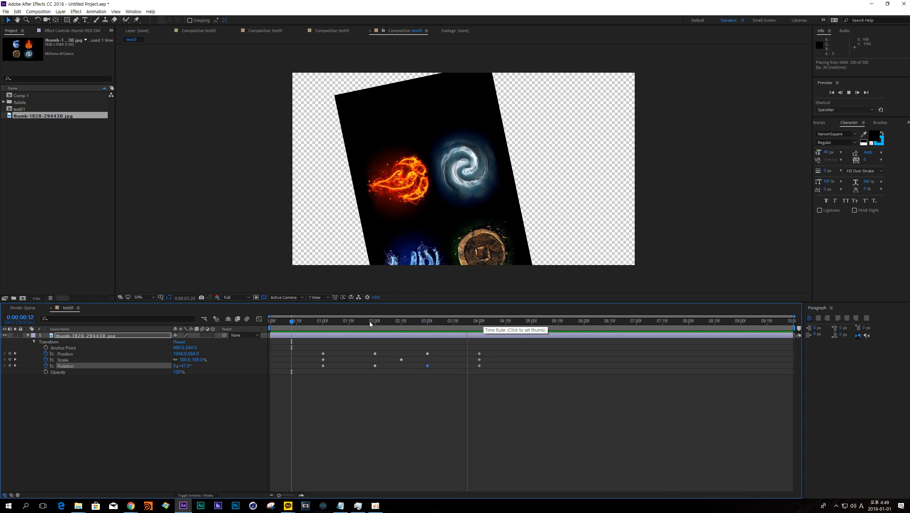
Step: Add Opacity keyframes of 0% at 1 second and 100% at 1 second 24 frames, and preview the fade-in
{"action": "left_click", "coordinate": [323, 325]}
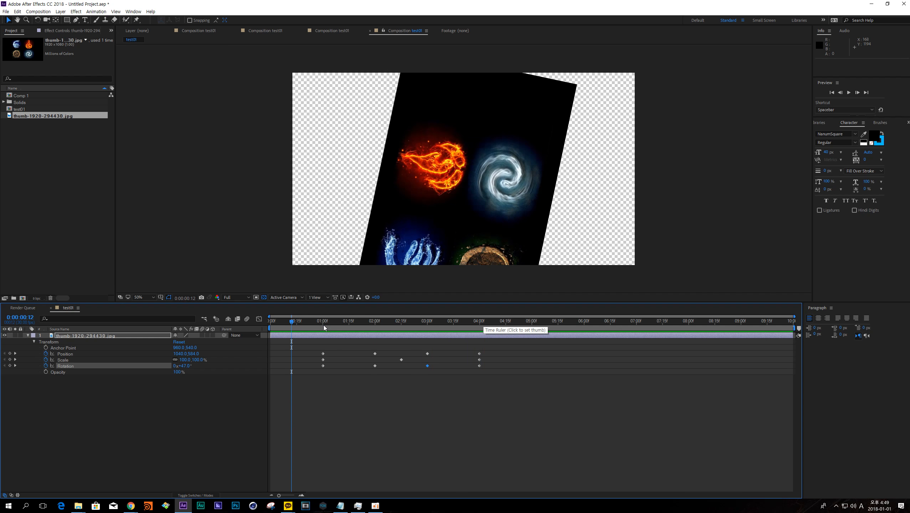
{"action": "left_click", "coordinate": [45, 373]}
{"action": "left_click_drag", "start_coordinate": [179, 376], "coordinate": [144, 376]}
{"action": "left_click", "coordinate": [365, 319]}
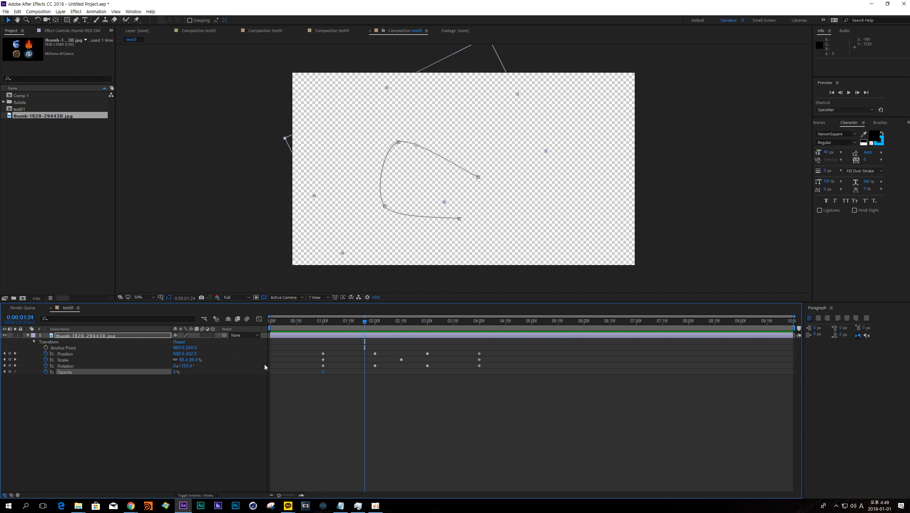
{"action": "left_click_drag", "start_coordinate": [174, 375], "coordinate": [344, 413]}
{"action": "left_click", "coordinate": [344, 413]}
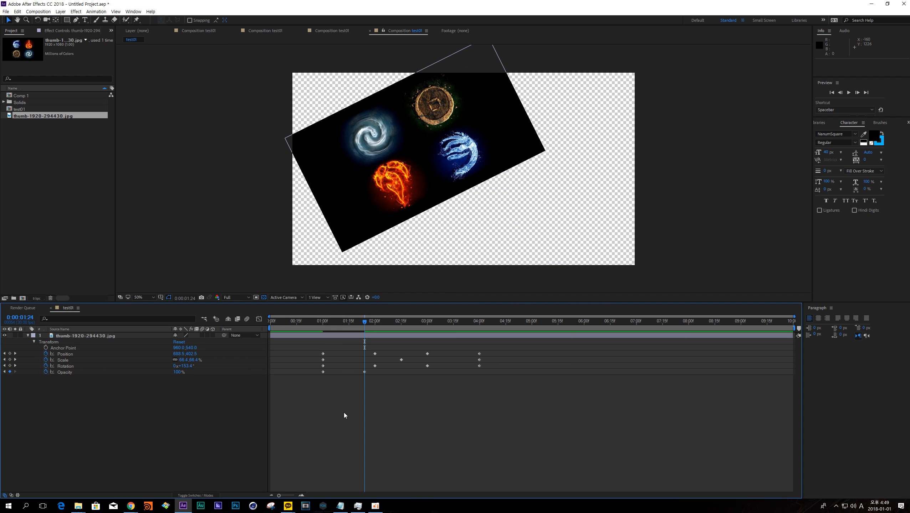
{"action": "key", "text": "space"}
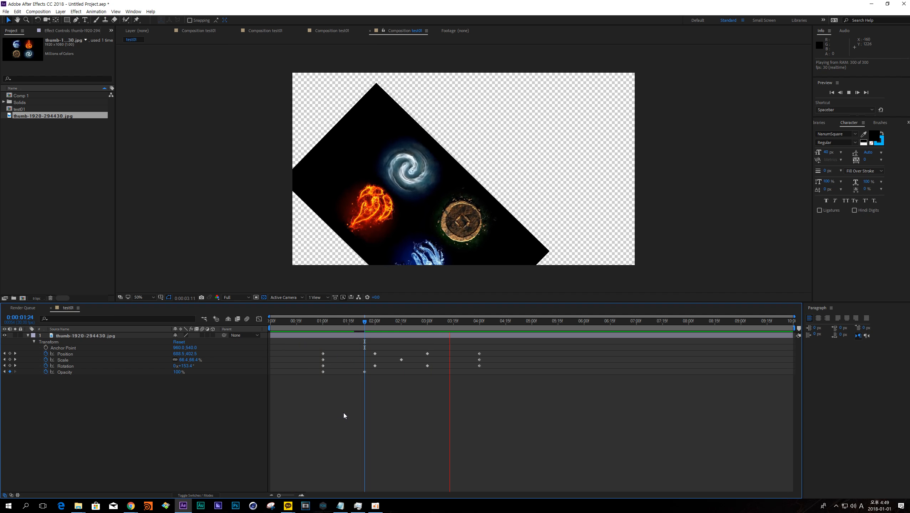
{"action": "left_click_drag", "start_coordinate": [368, 323], "coordinate": [484, 325]}
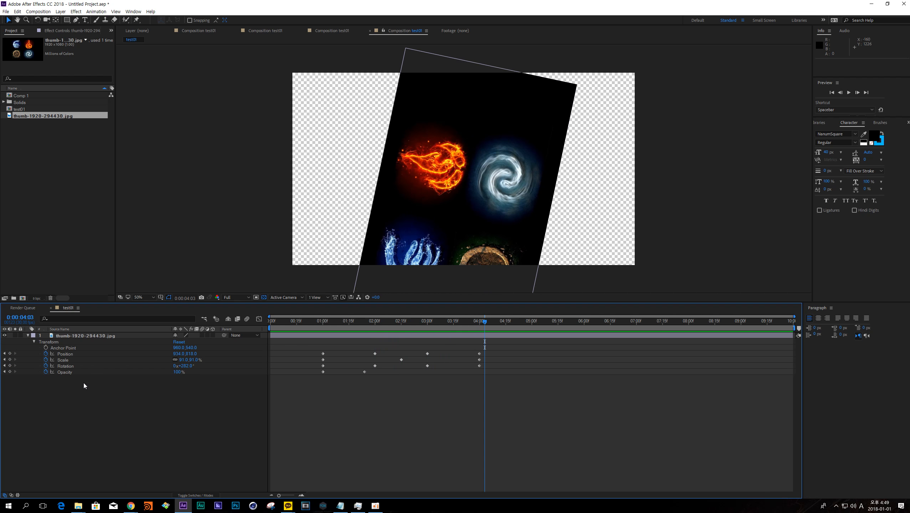
Step: Delete the animated image layer and add thumb-1920-294430.jpg to composition test01 again as a fresh layer
{"action": "left_click", "coordinate": [73, 340]}
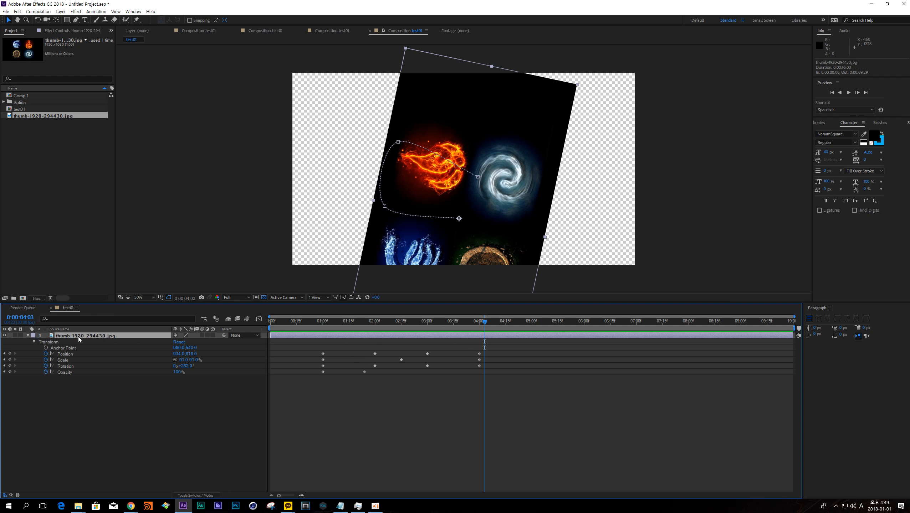
{"action": "key", "text": "Delete"}
{"action": "left_click_drag", "start_coordinate": [45, 121], "coordinate": [149, 365]}
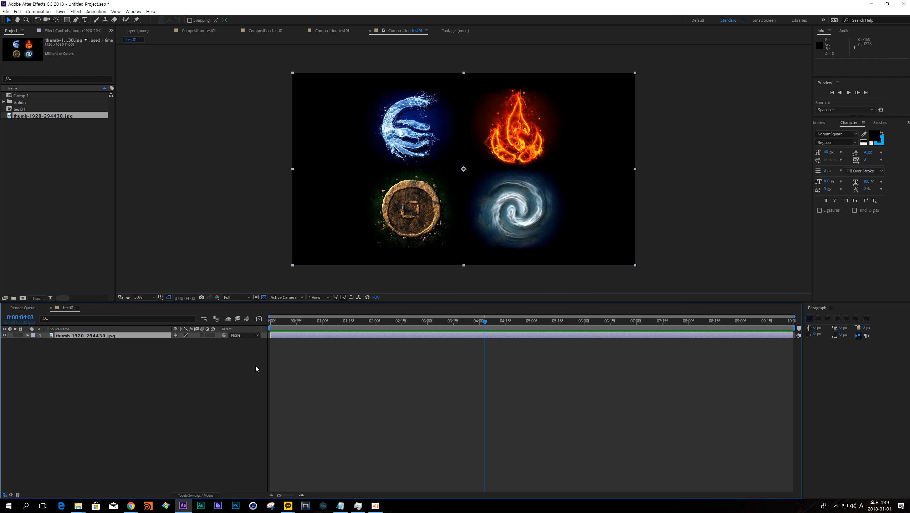
Step: Expand the new layer's Transform group, go through its properties from Anchor Point to Opacity, and collapse the layer again
{"action": "left_click", "coordinate": [416, 322]}
{"action": "left_click", "coordinate": [28, 335]}
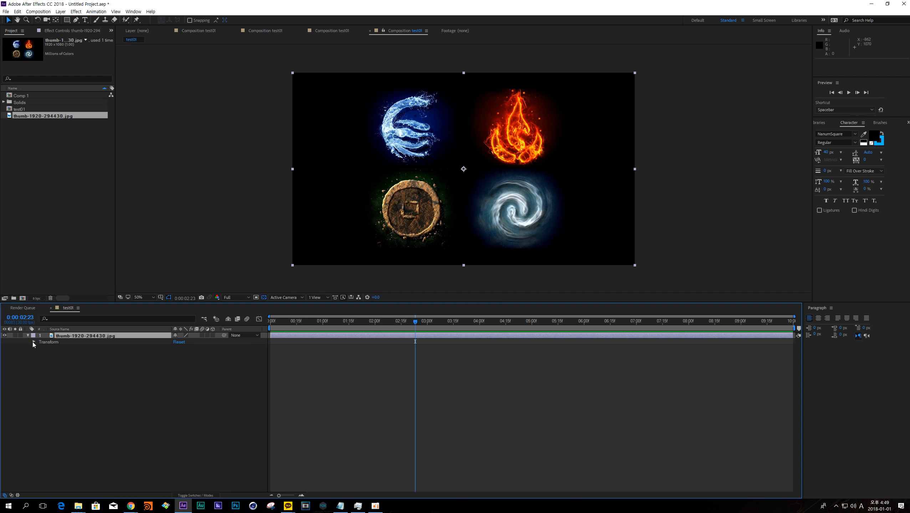
{"action": "left_click", "coordinate": [34, 342]}
{"action": "left_click", "coordinate": [58, 348]}
{"action": "left_click", "coordinate": [59, 354]}
{"action": "left_click", "coordinate": [58, 360]}
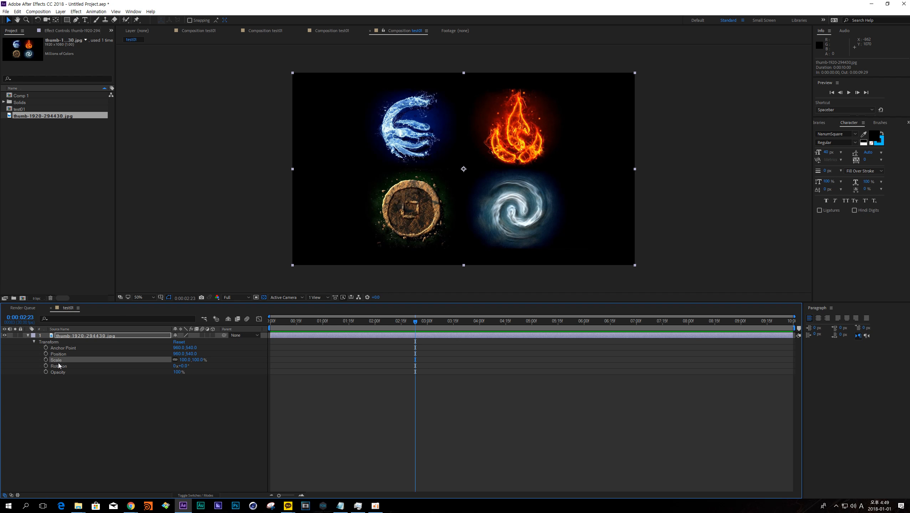
{"action": "left_click", "coordinate": [58, 366]}
{"action": "left_click", "coordinate": [58, 372]}
{"action": "left_click", "coordinate": [34, 342]}
{"action": "left_click", "coordinate": [27, 336]}
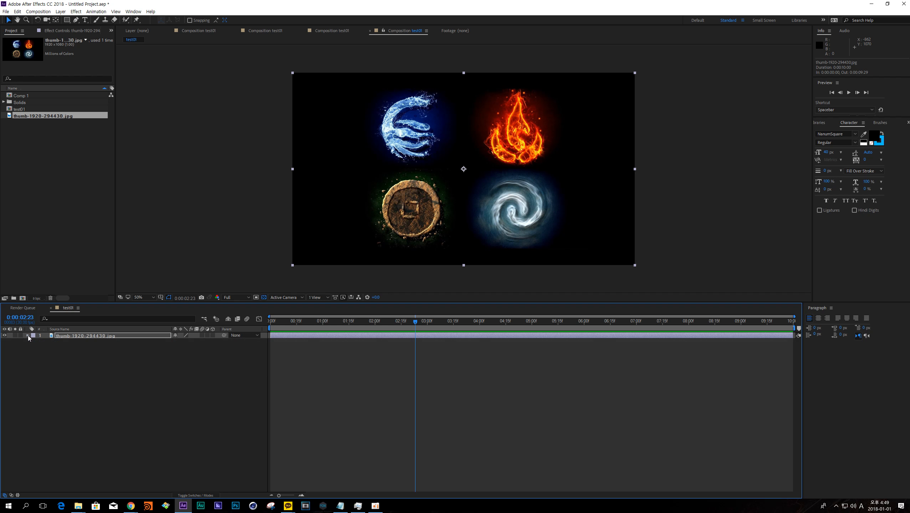
{"action": "left_click", "coordinate": [28, 336]}
{"action": "left_click", "coordinate": [34, 342]}
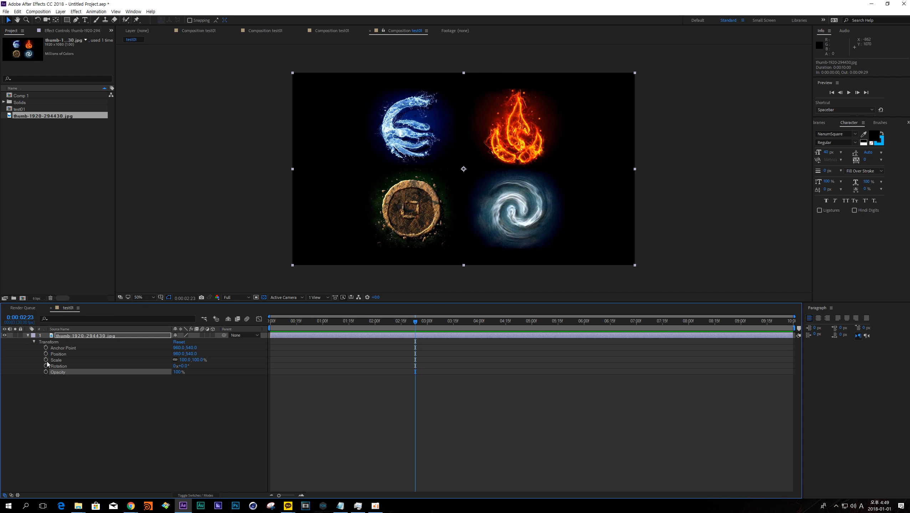
{"action": "left_click", "coordinate": [29, 337]}
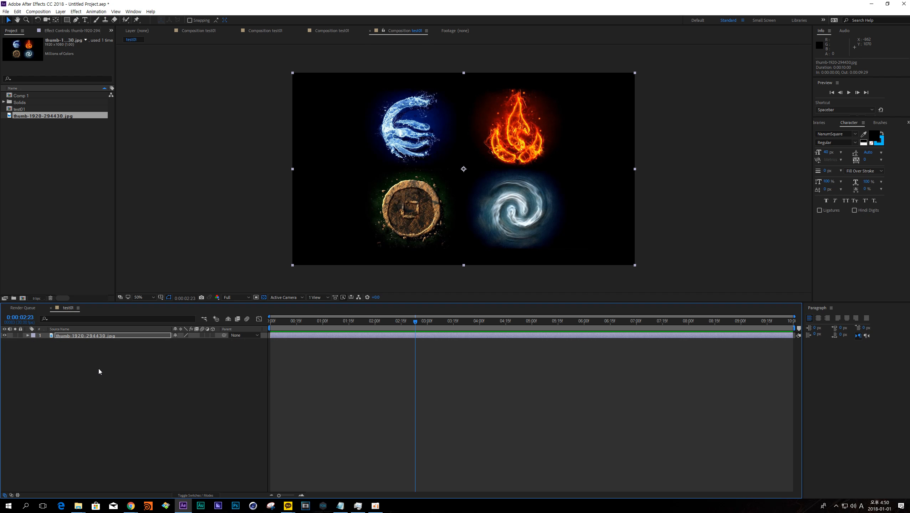
Step: Reveal the layer's Anchor Point, Position, Rotation, Scale and Opacity properties one at a time
{"action": "key", "text": "a"}
{"action": "left_click", "coordinate": [59, 343]}
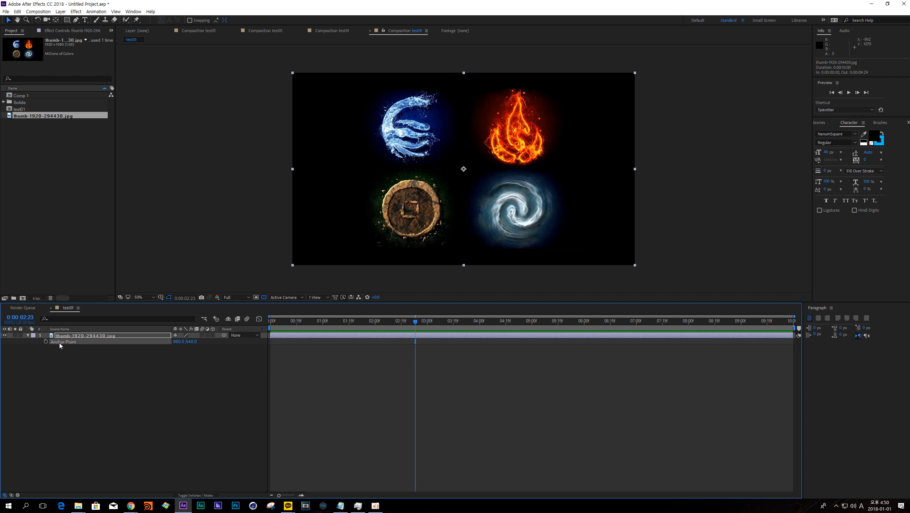
{"action": "key", "text": "p"}
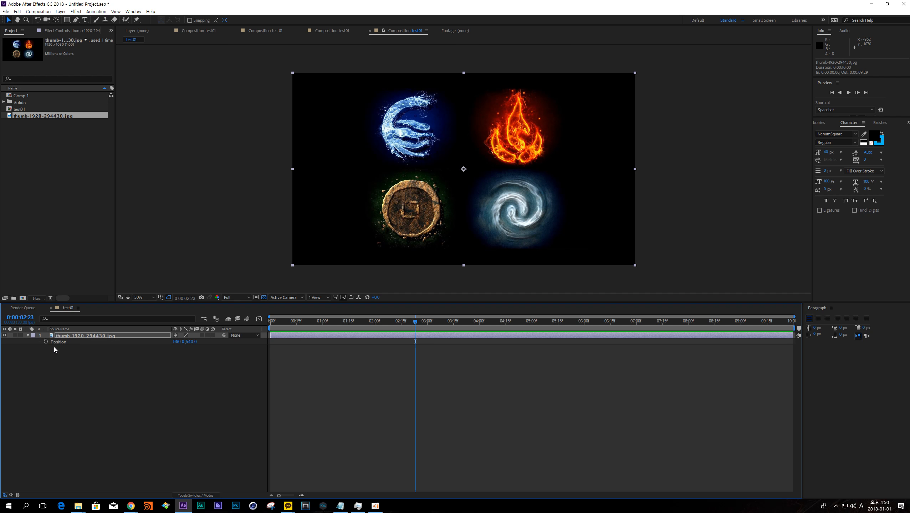
{"action": "key", "text": "r"}
{"action": "key", "text": "s"}
{"action": "key", "text": "t"}
Step: Return to the start of the timeline and show Opacity, Anchor Point and Position individually, finishing with Anchor Point
{"action": "key", "text": "End"}
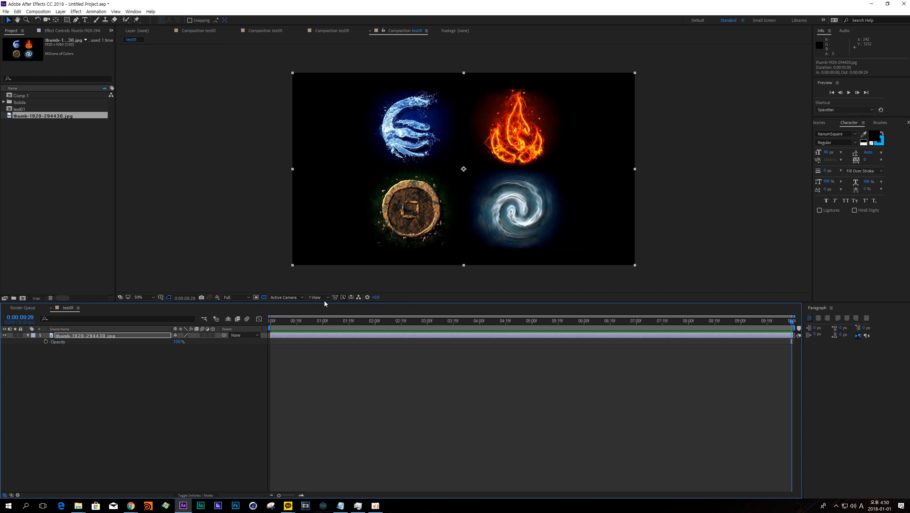
{"action": "left_click_drag", "start_coordinate": [295, 319], "coordinate": [232, 324]}
{"action": "key", "text": "t"}
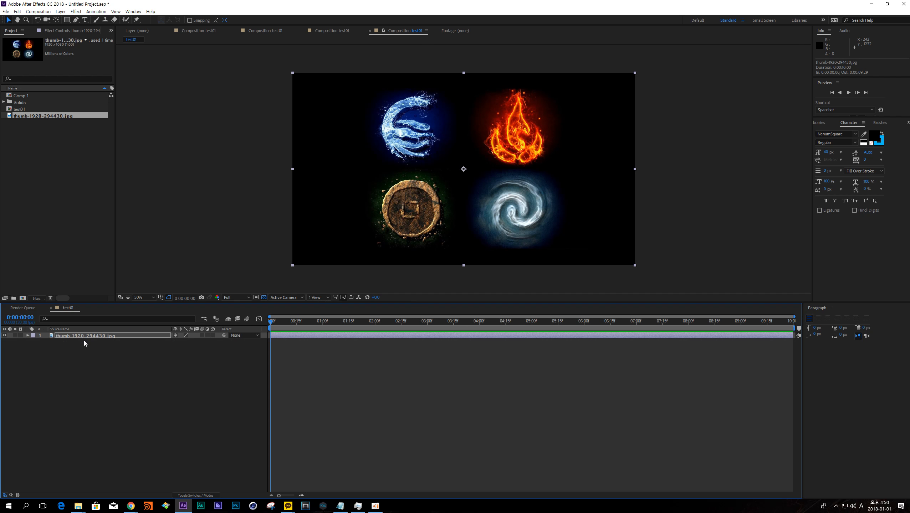
{"action": "key", "text": "t"}
{"action": "key", "text": "a"}
{"action": "key", "text": "p"}
{"action": "key", "text": "a"}
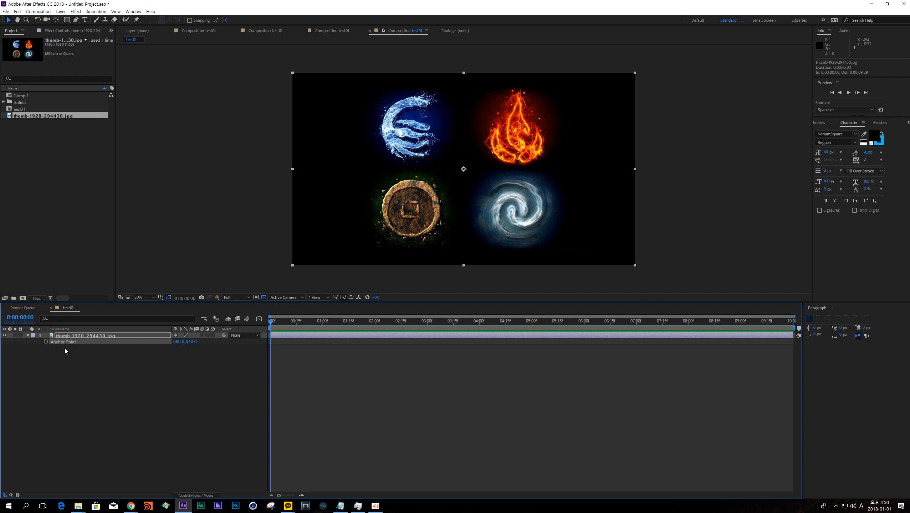
Step: Collapse the layer's properties, and reveal Anchor Point together with Position, Scale and Opacity
{"action": "key", "text": "shift+p"}
{"action": "key", "text": "u"}
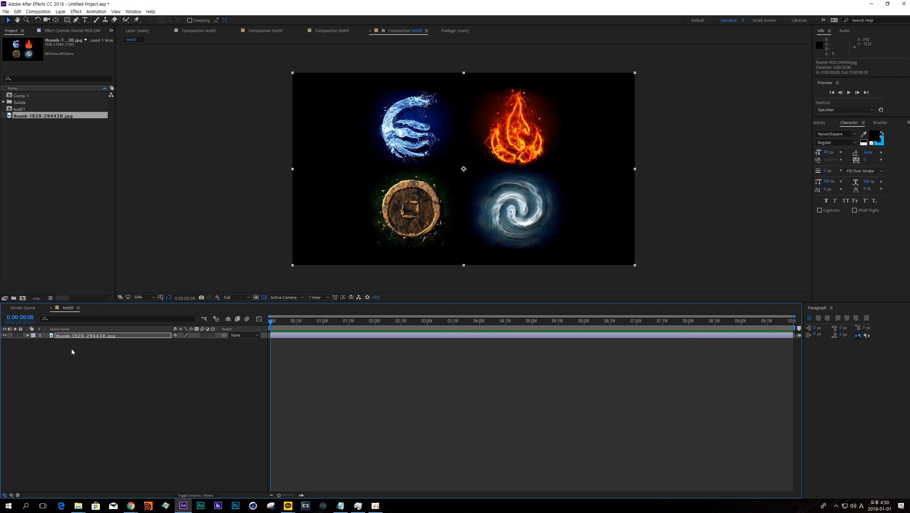
{"action": "key", "text": "a"}
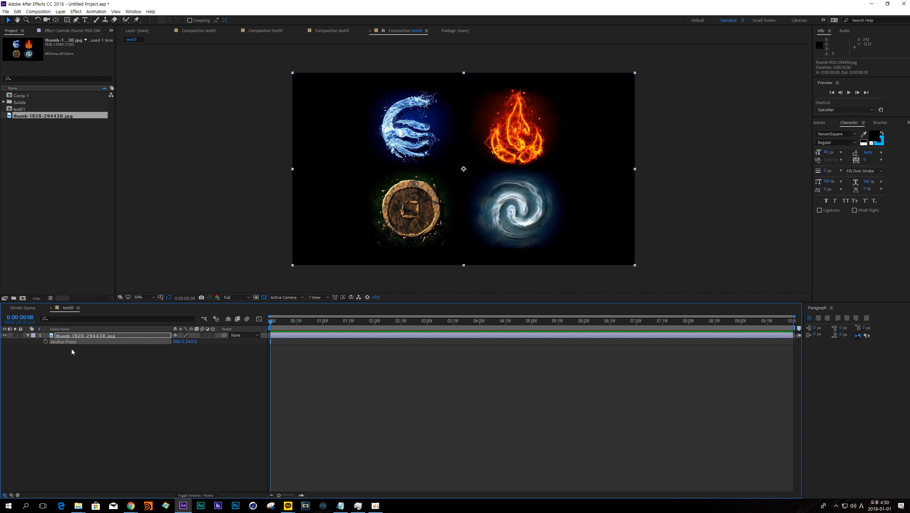
{"action": "key", "text": "shift+p"}
{"action": "key", "text": "shift+s"}
{"action": "key", "text": "shift+t"}
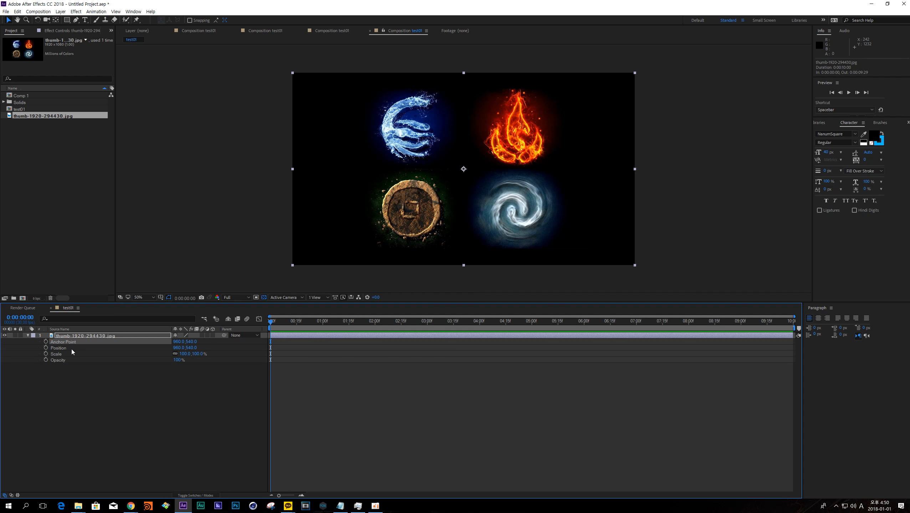
Step: Toggle Rotation on and off in the revealed properties, and hide Position and Opacity, leaving Anchor Point and Scale
{"action": "key", "text": "shift+r"}
{"action": "key", "text": "shift+r"}
{"action": "key", "text": "shift+p"}
{"action": "key", "text": "shift+t"}
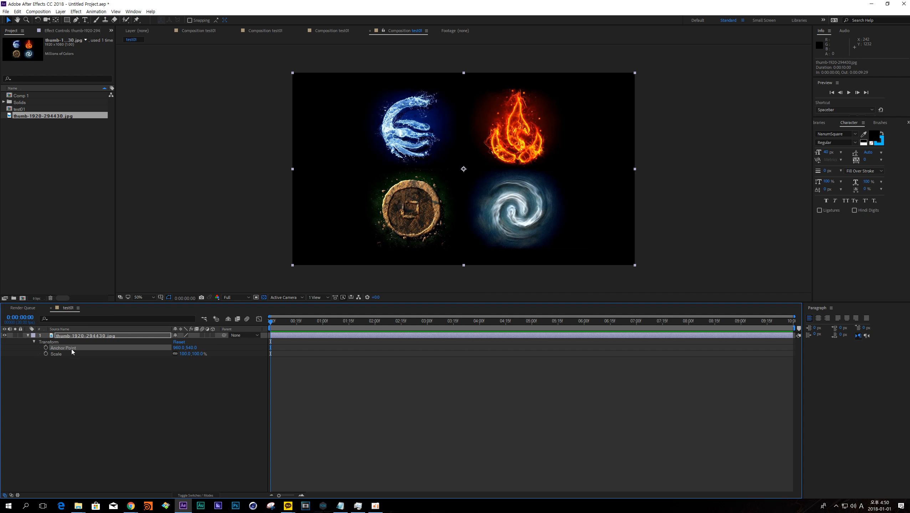
Step: Show only the layer's Position and Scale, enable keyframing for both at the timeline start, and collapse the layer at 0:00:01:17
{"action": "left_click", "coordinate": [28, 336]}
{"action": "key", "text": "p"}
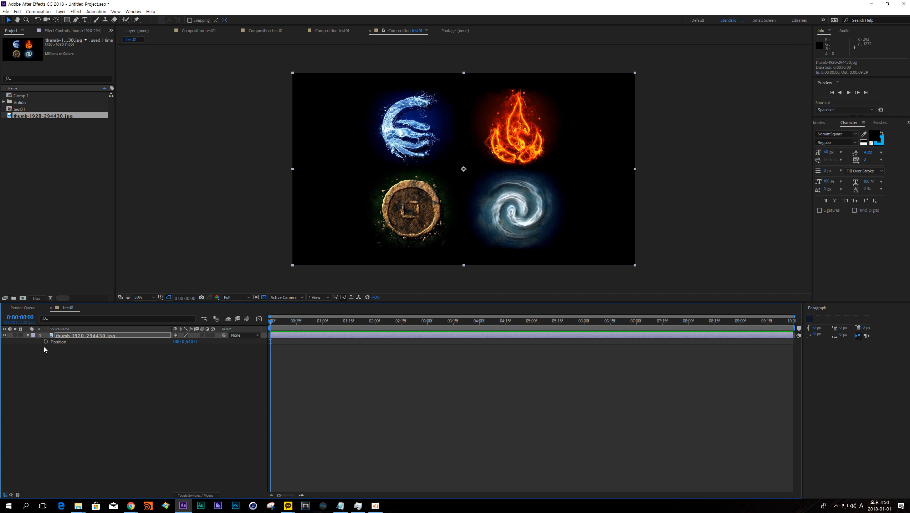
{"action": "key", "text": "shift+s"}
{"action": "left_click", "coordinate": [45, 347]}
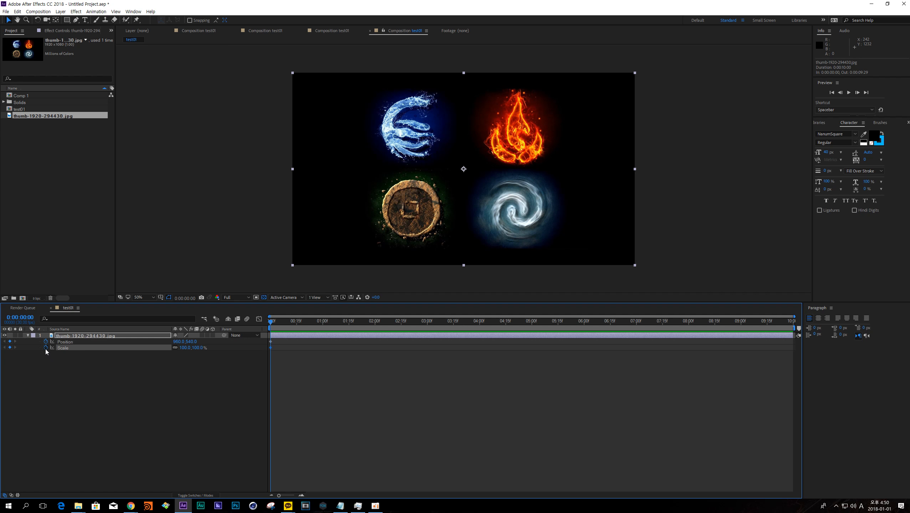
{"action": "left_click", "coordinate": [63, 344]}
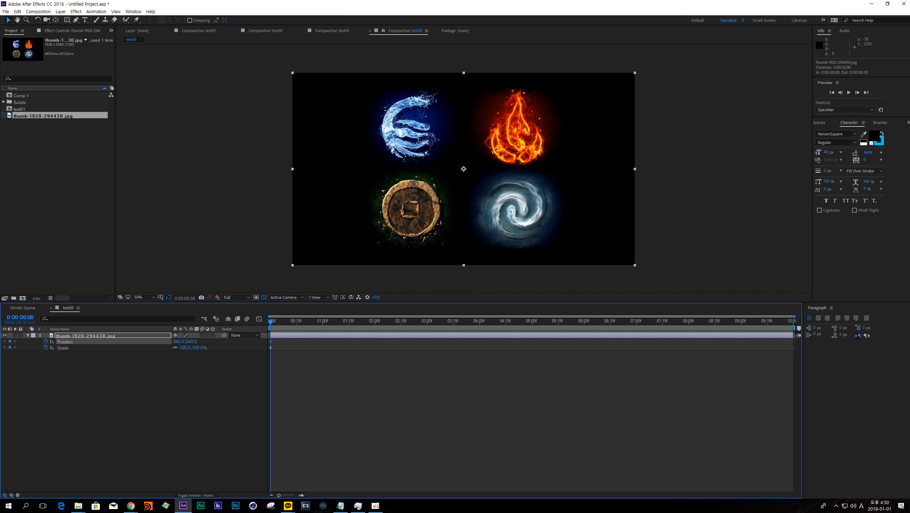
{"action": "left_click", "coordinate": [63, 348]}
{"action": "left_click_drag", "start_coordinate": [330, 321], "coordinate": [353, 322]}
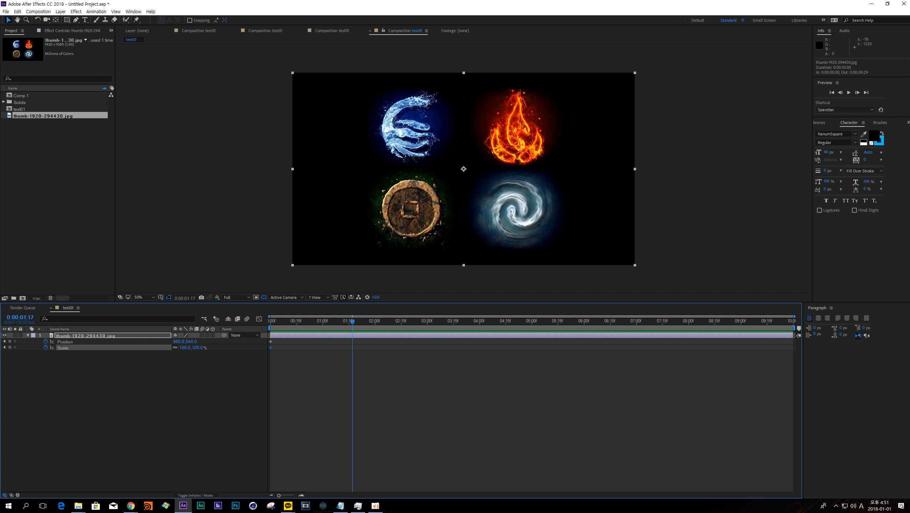
{"action": "left_click", "coordinate": [28, 335]}
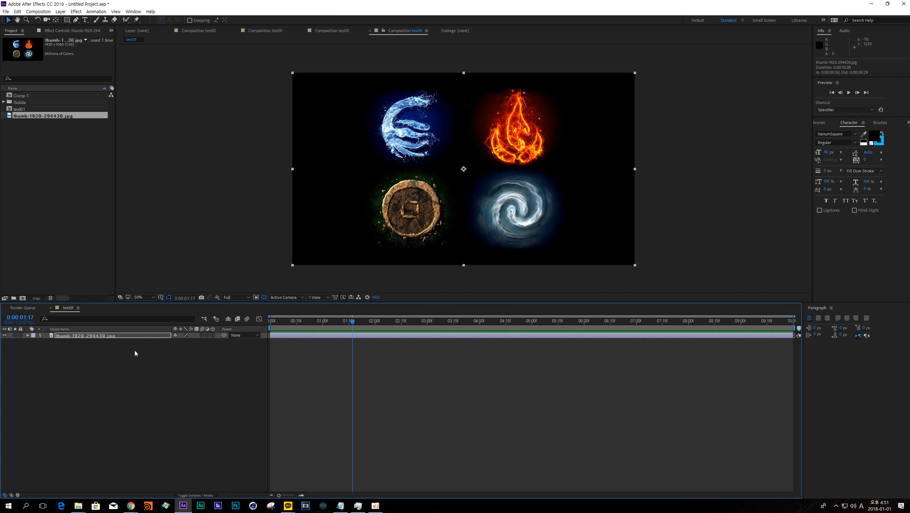
Step: Duplicate the thumb-1920-294430.jpg layer nine times in composition test01
{"action": "left_click", "coordinate": [119, 338]}
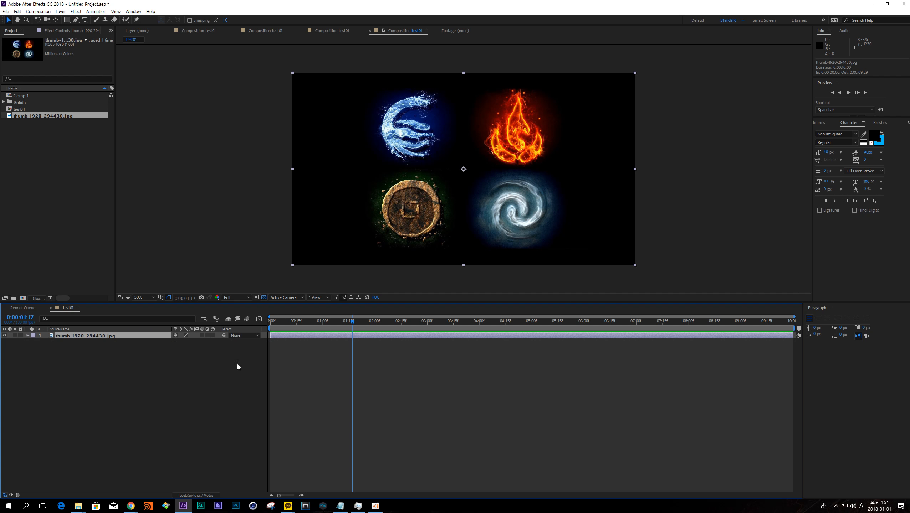
{"action": "key", "text": "ctrl+d"}
{"action": "key", "text": "ctrl+d"}
{"action": "key", "text": "ctrl+d"}
{"action": "key", "text": "ctrl+d"}
{"action": "key", "text": "ctrl+d"}
{"action": "key", "text": "ctrl+d"}
{"action": "key", "text": "ctrl+d"}
{"action": "key", "text": "ctrl+d"}
{"action": "key", "text": "ctrl+d"}
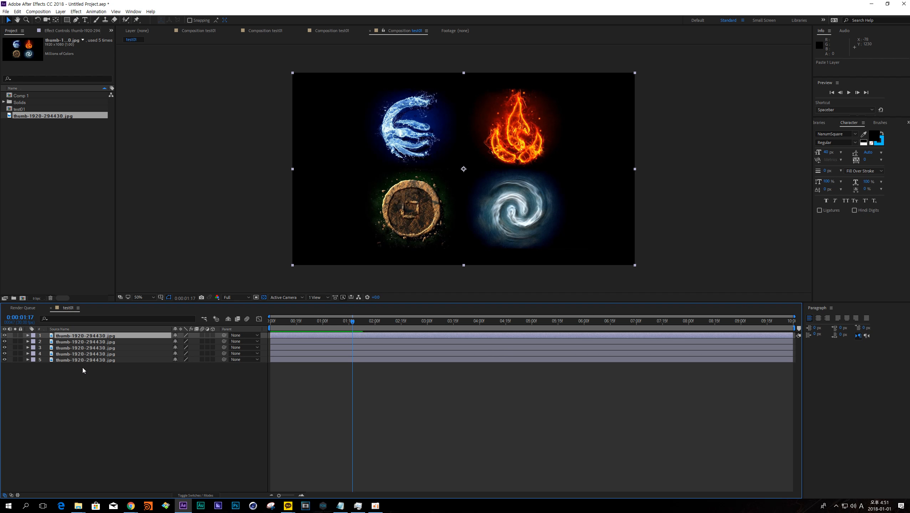
{"action": "key", "text": "ctrl+a"}
{"action": "left_click", "coordinate": [88, 411]}
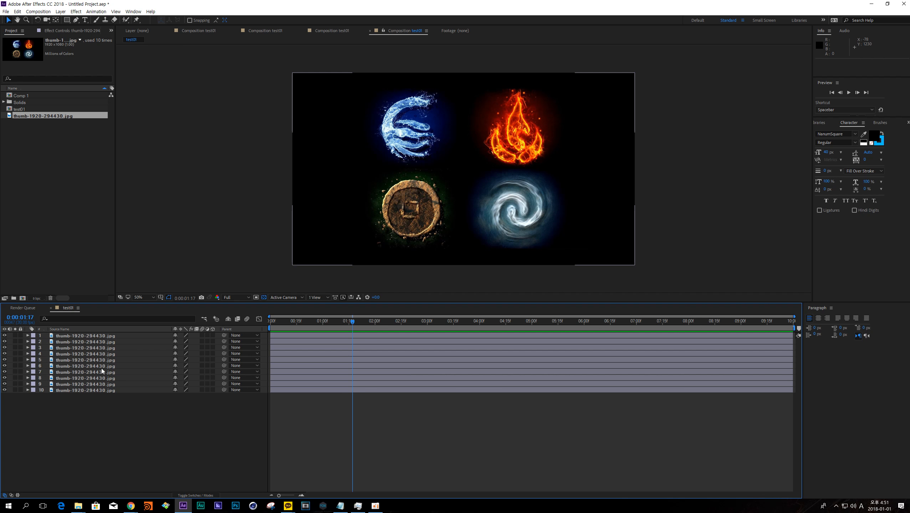
Step: Reveal Position and Scale together on the topmost image layer, and select both properties and their keyframes
{"action": "left_click", "coordinate": [100, 341]}
{"action": "left_click", "coordinate": [101, 338]}
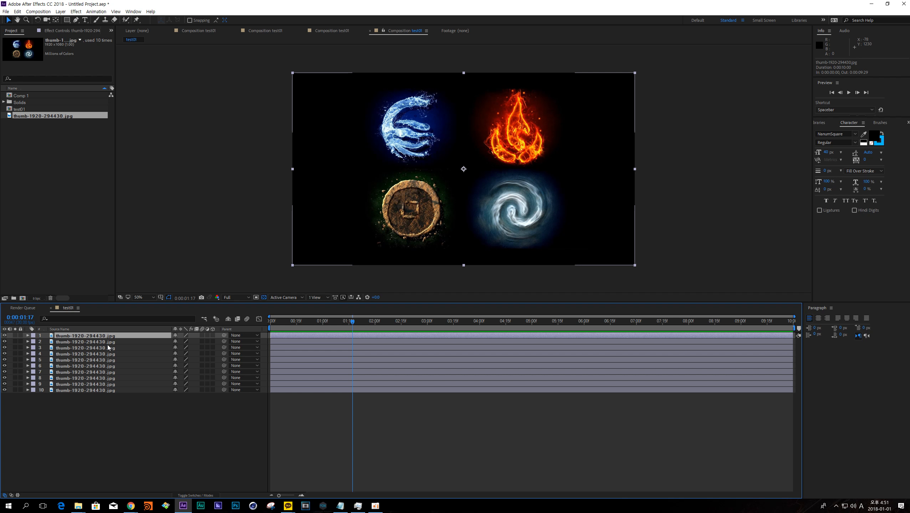
{"action": "key", "text": "p"}
{"action": "key", "text": "shift+s"}
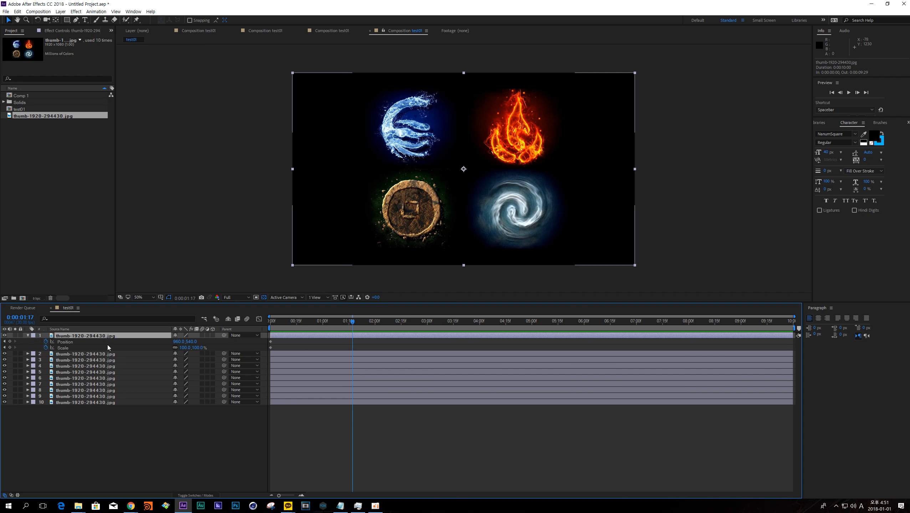
{"action": "left_click", "coordinate": [67, 346]}
{"action": "left_click", "coordinate": [67, 342]}
{"action": "left_click", "coordinate": [69, 347], "text": "shift"}
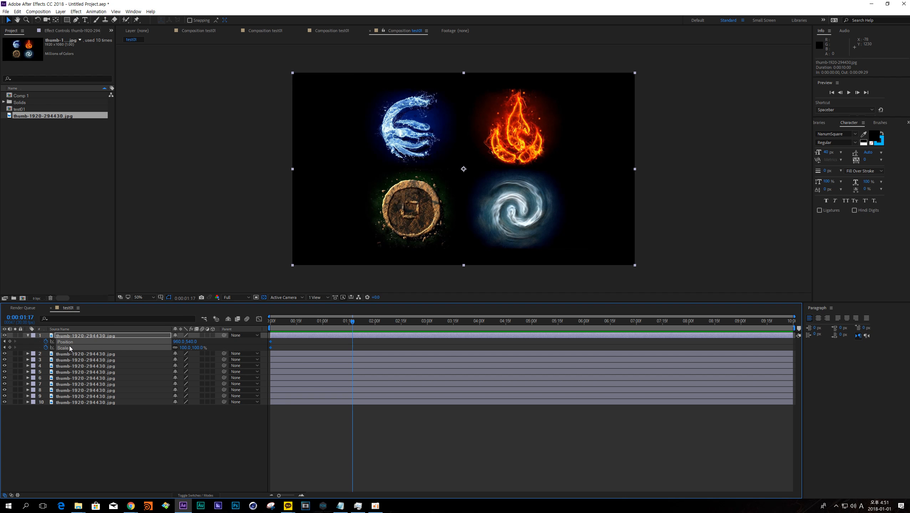
{"action": "left_click_drag", "start_coordinate": [282, 343], "coordinate": [267, 349]}
{"action": "left_click", "coordinate": [278, 348]}
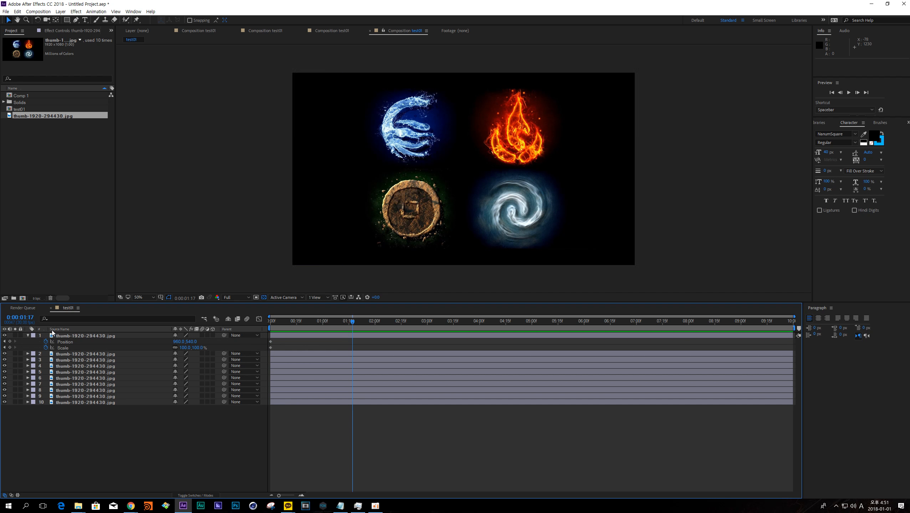
Step: Delete the duplicate image layers 2 to 10, keeping only the topmost layer
{"action": "left_click", "coordinate": [61, 342]}
{"action": "left_click", "coordinate": [81, 354]}
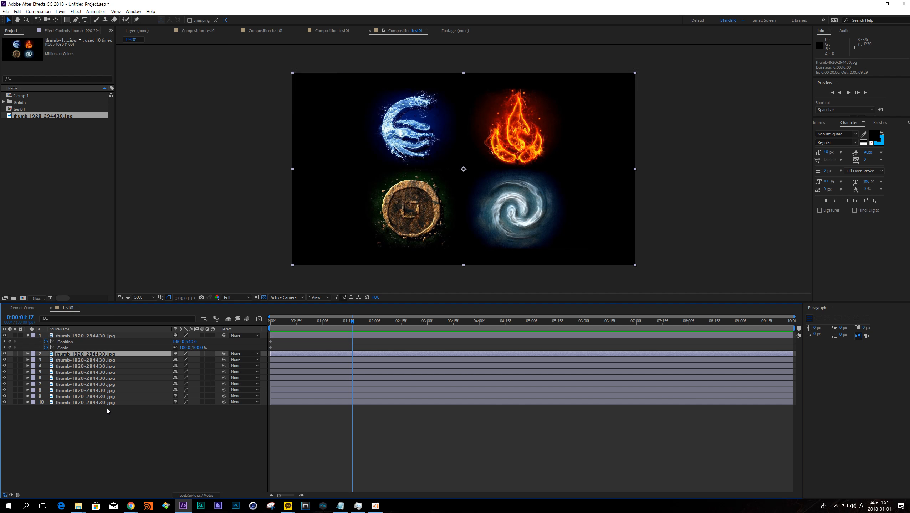
{"action": "left_click", "coordinate": [101, 403], "text": "shift"}
{"action": "key", "text": "Delete"}
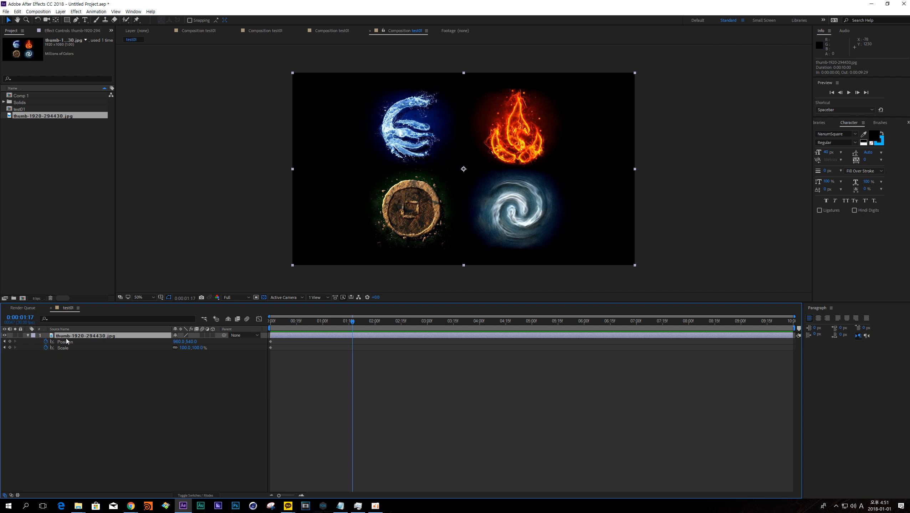
Step: Move the playhead to 0:00:01:06 and turn off keyframing for the layer's Position and Scale
{"action": "left_click_drag", "start_coordinate": [352, 325], "coordinate": [333, 324]}
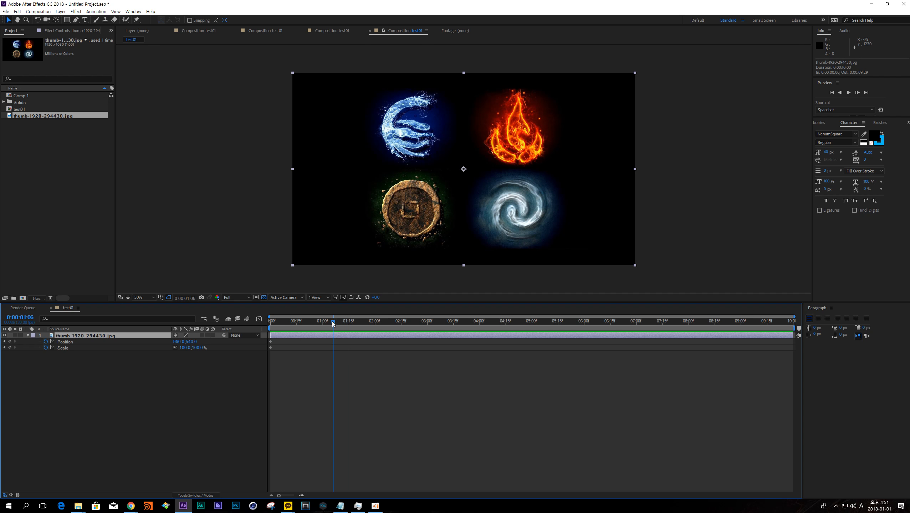
{"action": "left_click", "coordinate": [46, 342]}
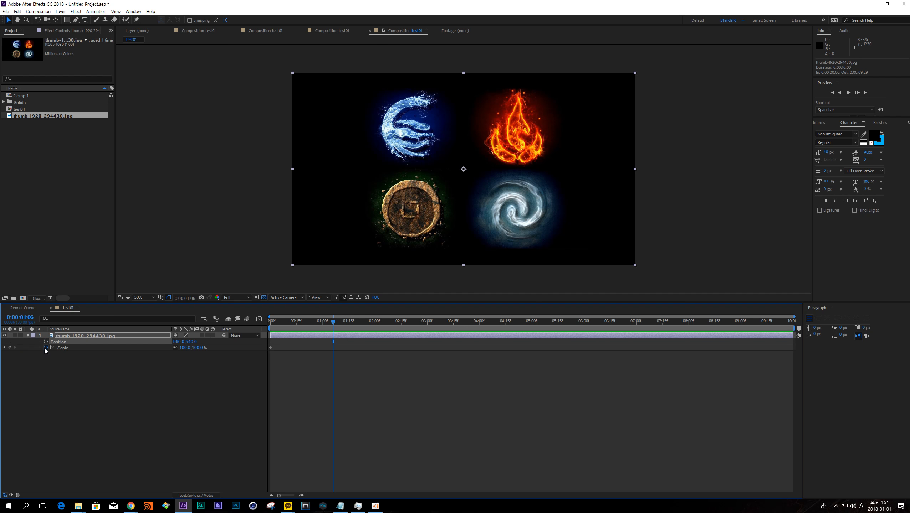
{"action": "left_click", "coordinate": [45, 348]}
{"action": "left_click", "coordinate": [93, 336]}
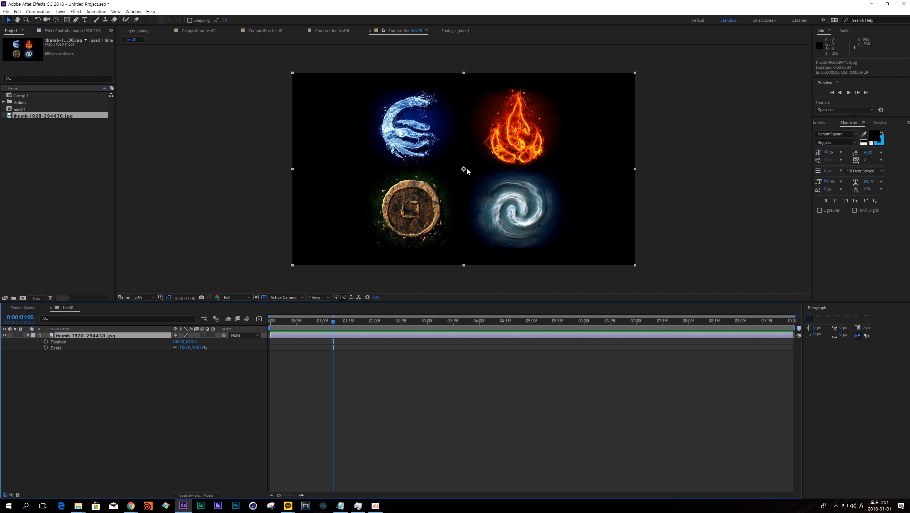
Step: Try the Hand tool in the composition view, move the image layer to about 810, 472, and undo the move
{"action": "left_click", "coordinate": [17, 20]}
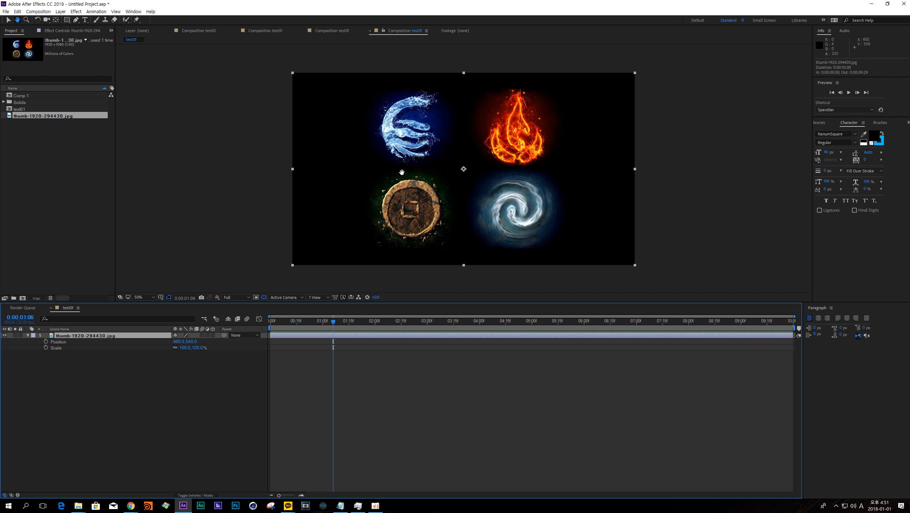
{"action": "mouse_move", "coordinate": [422, 170]}
{"action": "left_mouse_down"}
{"action": "mouse_move", "coordinate": [394, 169]}
{"action": "mouse_move", "coordinate": [418, 181]}
{"action": "mouse_move", "coordinate": [484, 180]}
{"action": "mouse_move", "coordinate": [475, 156]}
{"action": "mouse_move", "coordinate": [408, 166]}
{"action": "left_mouse_up"}
{"action": "key", "text": "v"}
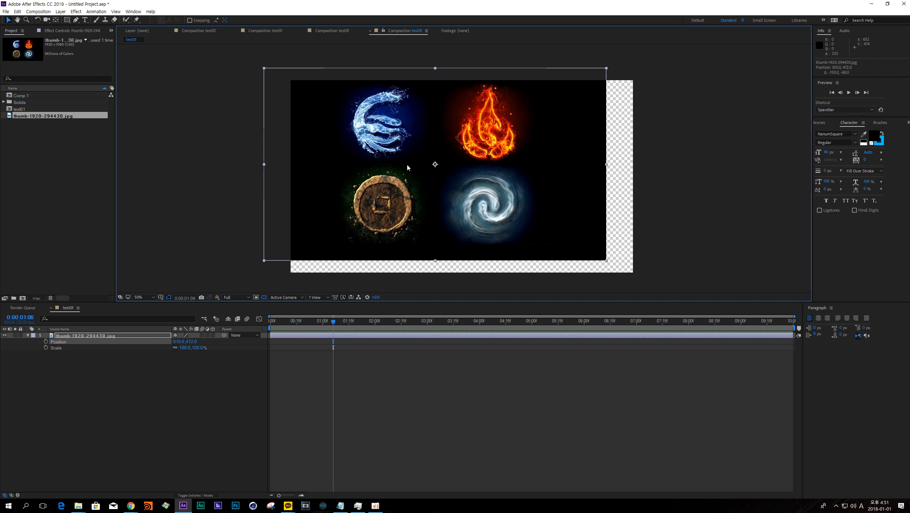
{"action": "key", "text": "ctrl+z"}
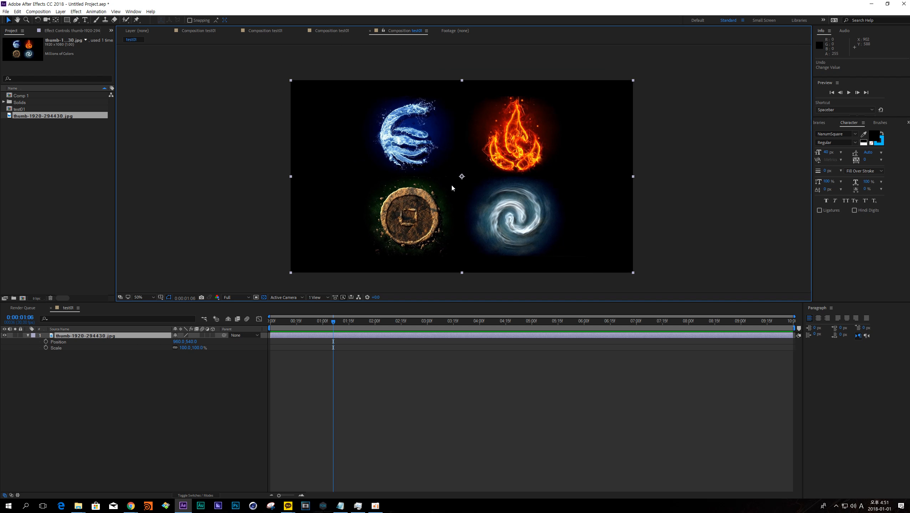
Step: Pan the composition view with the Hand tool, once as the active tool and once temporarily from the Selection tool
{"action": "key", "text": "h"}
{"action": "mouse_move", "coordinate": [462, 175]}
{"action": "left_mouse_down"}
{"action": "mouse_move", "coordinate": [454, 179]}
{"action": "mouse_move", "coordinate": [464, 148]}
{"action": "mouse_move", "coordinate": [462, 166]}
{"action": "left_mouse_up"}
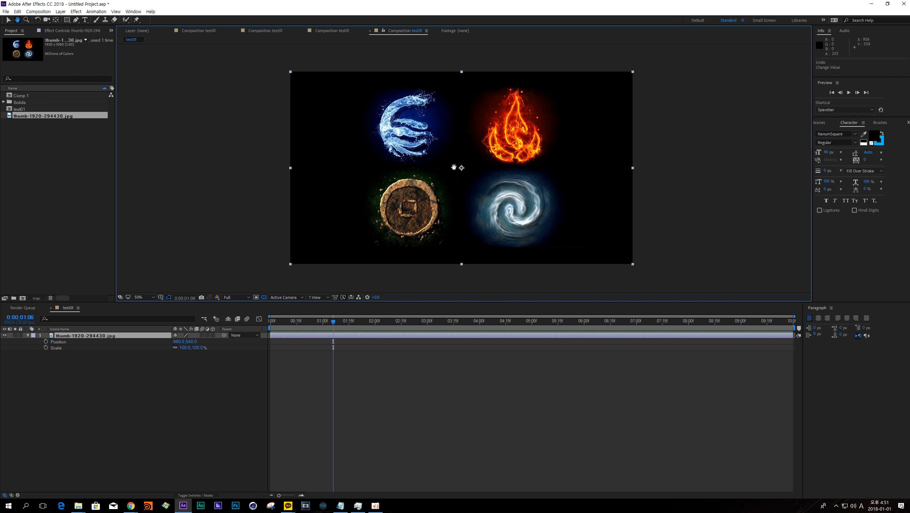
{"action": "key", "text": "v"}
{"action": "key", "text": "space"}
{"action": "key", "text": "space"}
{"action": "mouse_move", "coordinate": [452, 168]}
{"action": "left_mouse_down"}
{"action": "mouse_move", "coordinate": [444, 181]}
{"action": "mouse_move", "coordinate": [354, 172]}
{"action": "mouse_move", "coordinate": [416, 131]}
{"action": "mouse_move", "coordinate": [493, 165]}
{"action": "mouse_move", "coordinate": [438, 168]}
{"action": "left_mouse_up"}
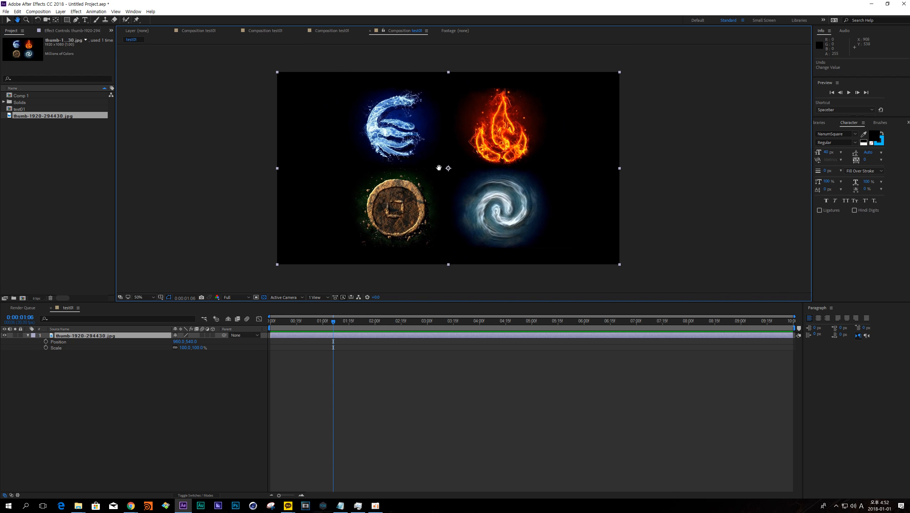
Step: Set the composition view's magnification to 100%, zoom back out to 50%, and recentre the view
{"action": "left_click", "coordinate": [144, 298]}
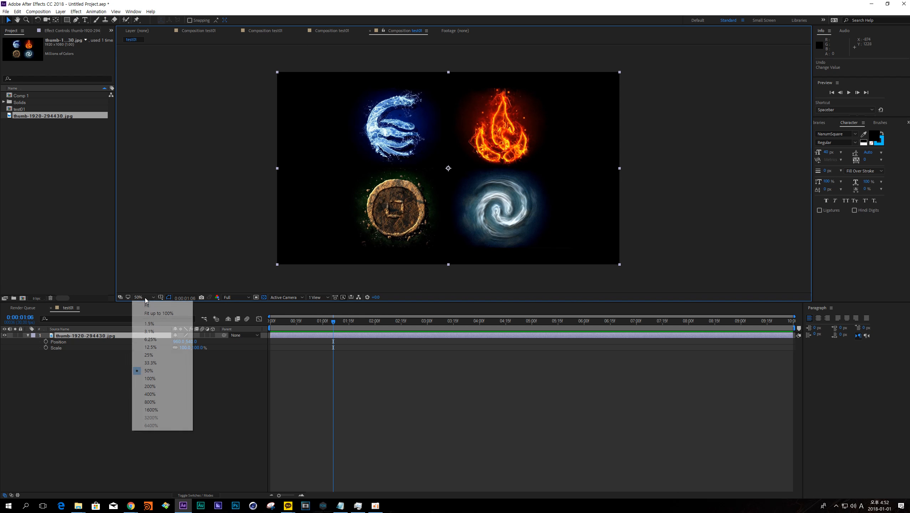
{"action": "left_click", "coordinate": [150, 378]}
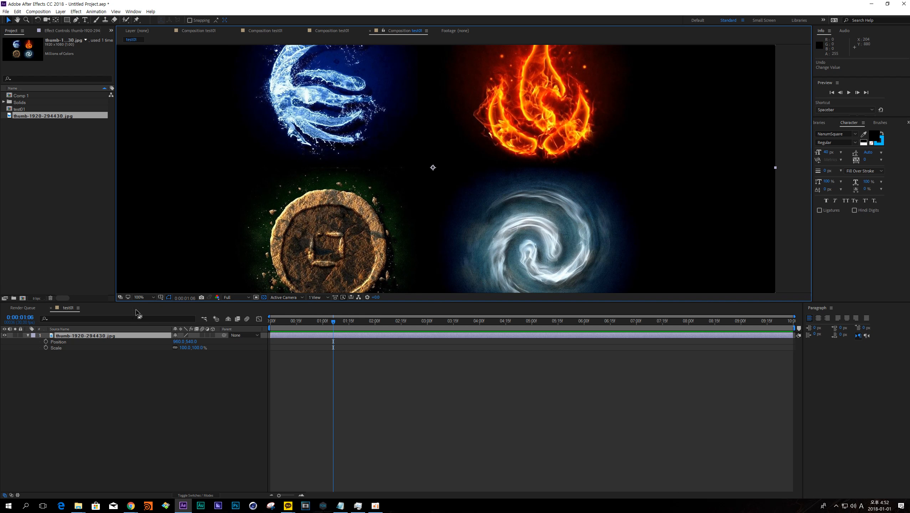
{"action": "scroll", "coordinate": [435, 149], "scroll_direction": "down", "scroll_amount": 2}
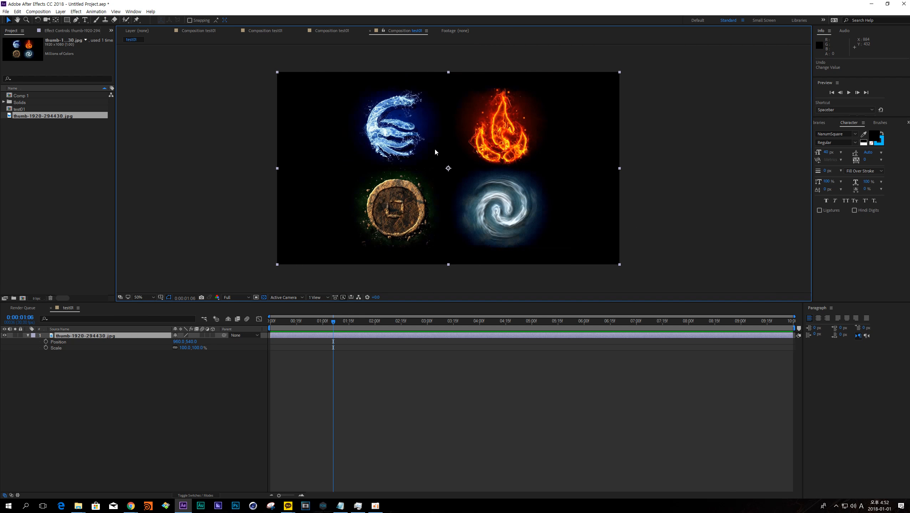
{"action": "scroll", "coordinate": [435, 149], "scroll_direction": "up", "scroll_amount": 2}
{"action": "scroll", "coordinate": [443, 166], "scroll_direction": "down", "scroll_amount": 1}
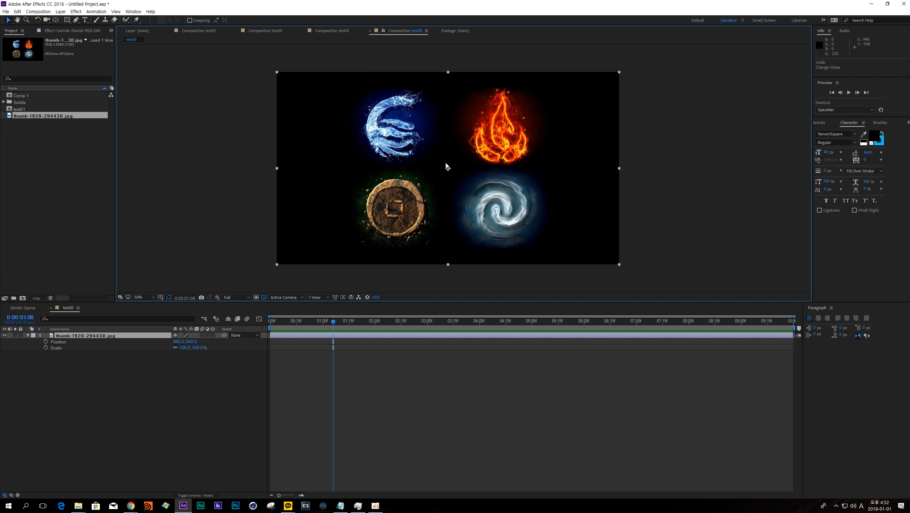
{"action": "left_click_drag", "start_coordinate": [446, 163], "coordinate": [449, 168]}
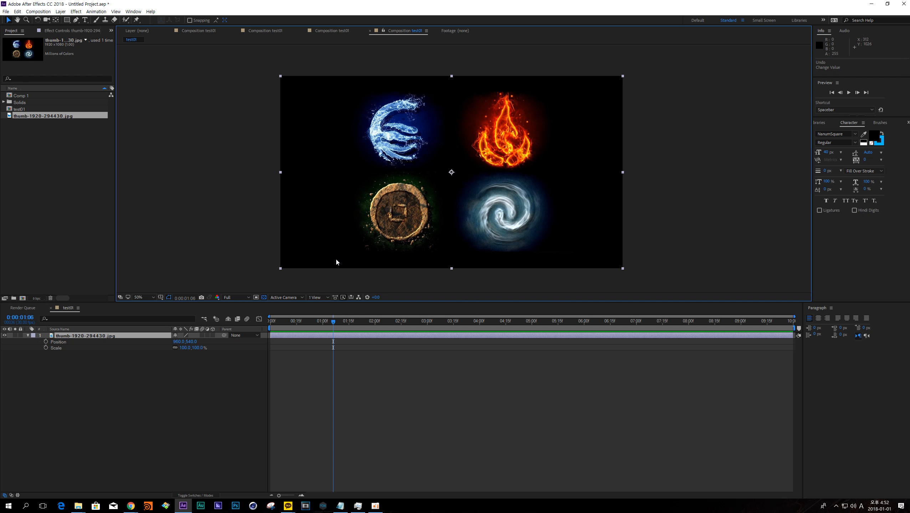
Step: Reveal the layer's Scale and Rotation together, try scaling the image down to 21%, and undo it
{"action": "key", "text": "s"}
{"action": "key", "text": "shift+r"}
{"action": "left_click", "coordinate": [58, 346]}
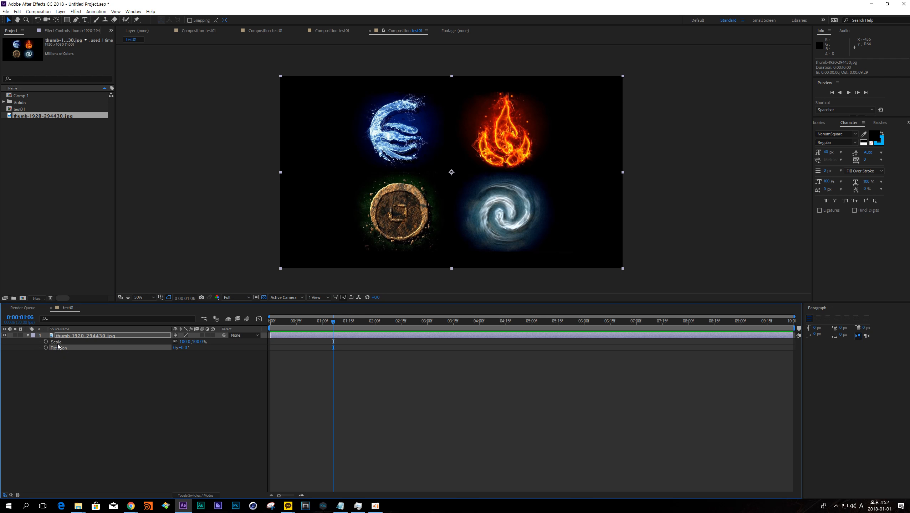
{"action": "left_click_drag", "start_coordinate": [194, 342], "coordinate": [167, 342]}
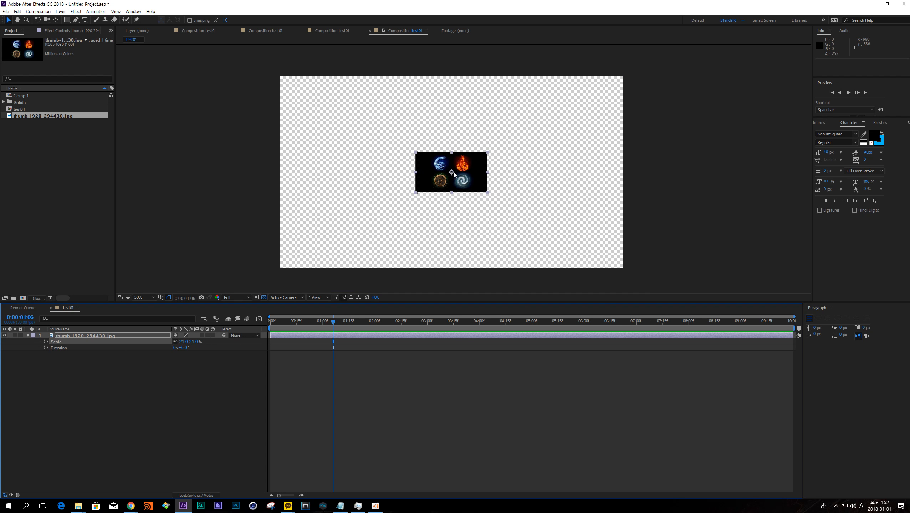
{"action": "key", "text": "ctrl+z"}
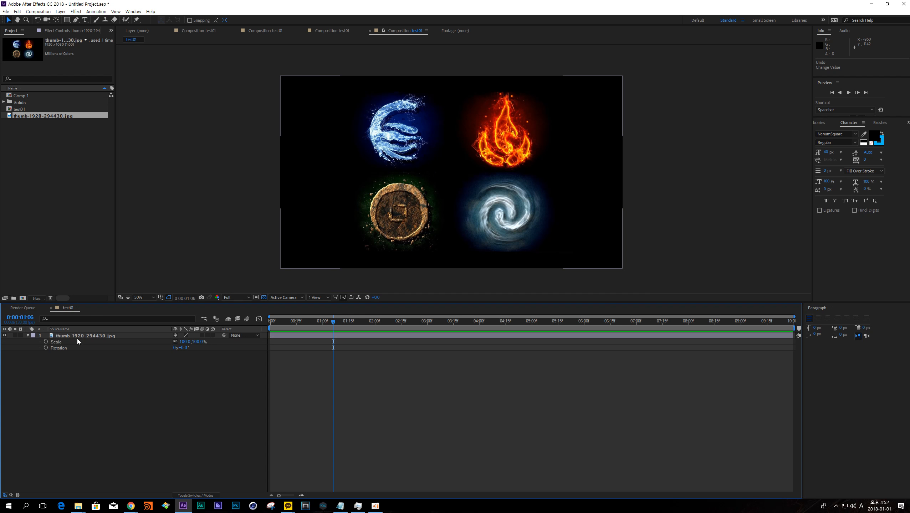
Step: Rotate the image layer to about 105° using its Rotation property
{"action": "left_click", "coordinate": [60, 348]}
{"action": "left_click_drag", "start_coordinate": [187, 349], "coordinate": [524, 167]}
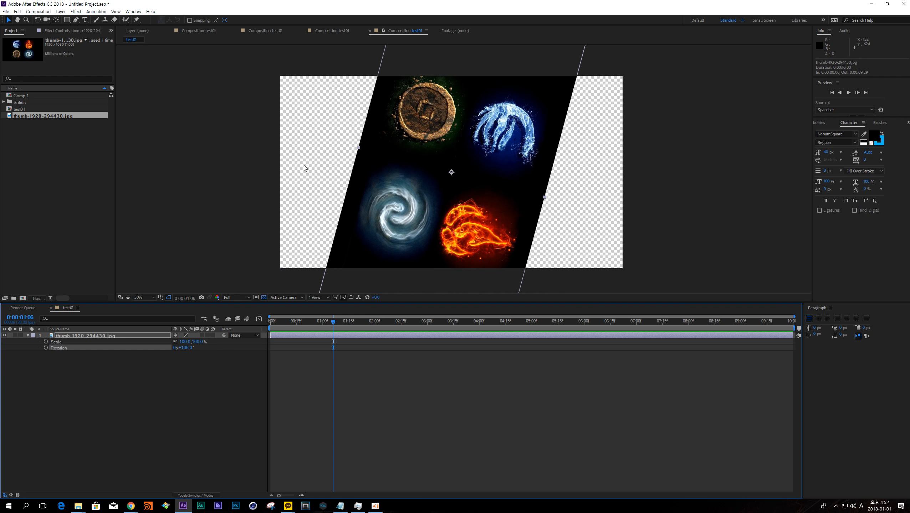
Step: Undo the image layer's rotation and reveal its Anchor Point alongside Scale and Rotation
{"action": "key", "text": "ctrl+z"}
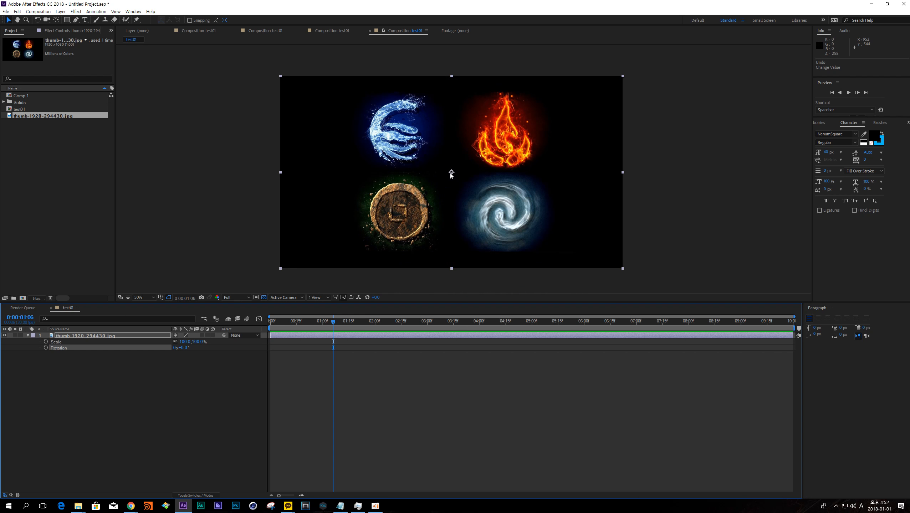
{"action": "key", "text": "shift+a"}
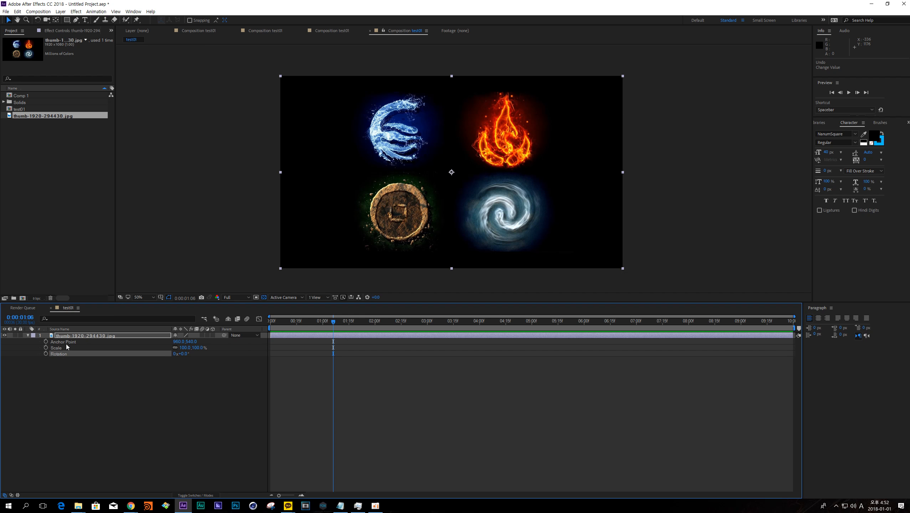
Step: Try shifting the image horizontally through its Anchor Point values, such as 1310, 540, undoing each change
{"action": "left_click", "coordinate": [67, 344]}
{"action": "left_click_drag", "start_coordinate": [176, 342], "coordinate": [51, 341]}
{"action": "left_click_drag", "start_coordinate": [13, 317], "coordinate": [226, 323]}
{"action": "key", "text": "ctrl+z"}
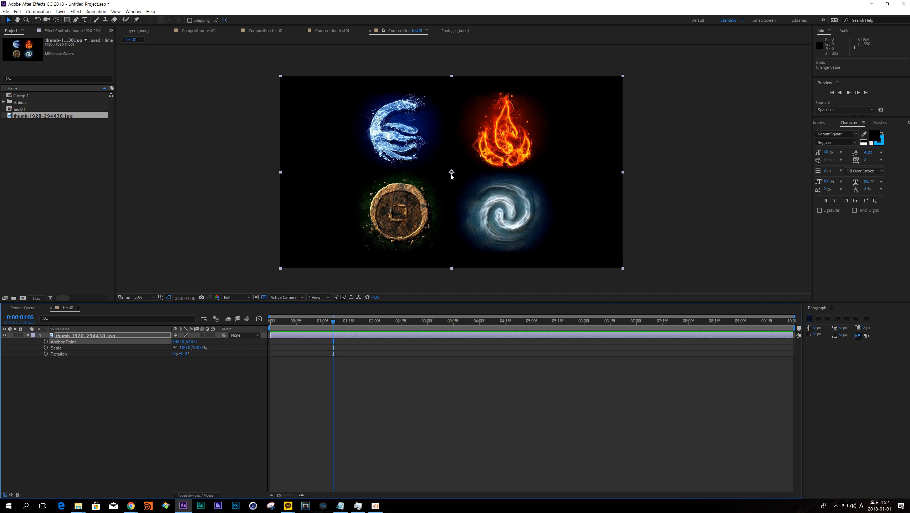
{"action": "left_click_drag", "start_coordinate": [183, 345], "coordinate": [415, 102]}
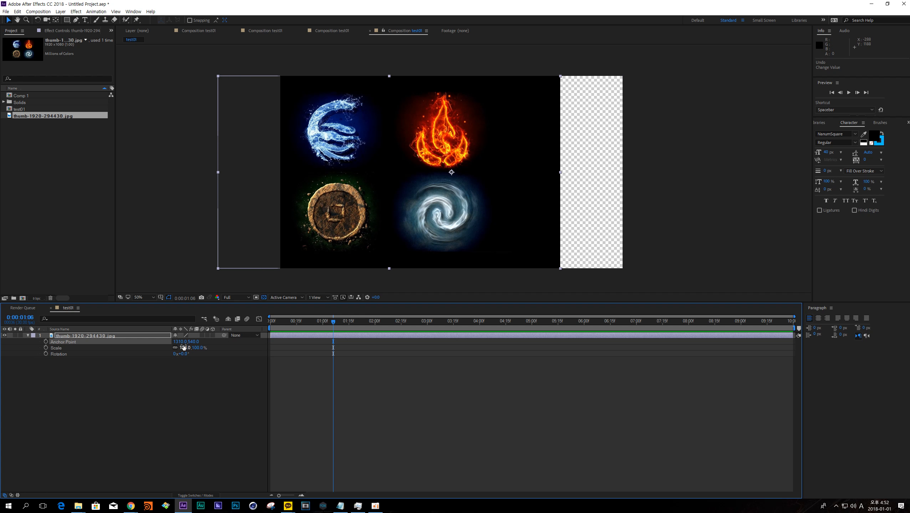
{"action": "key", "text": "ctrl+z"}
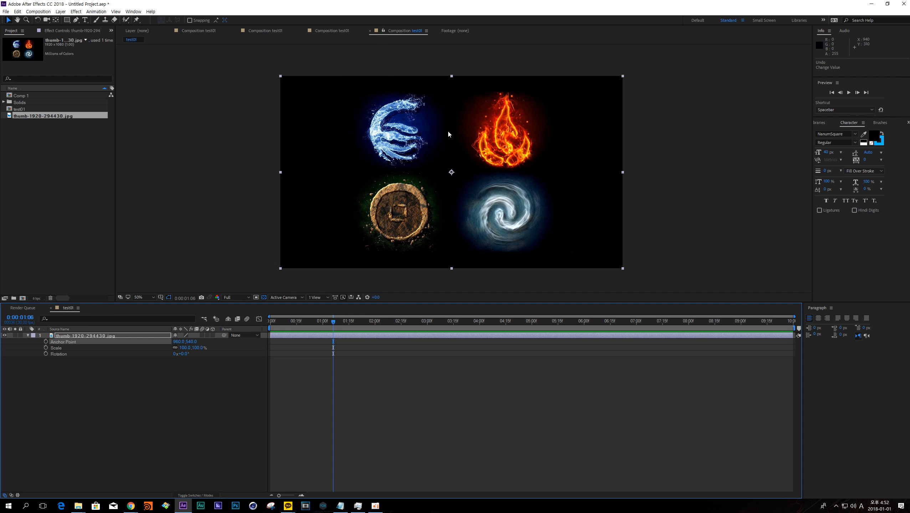
Step: Move the image layer's anchor point near the picture's upper-right corner with the Pan Behind tool
{"action": "left_click", "coordinate": [56, 20]}
{"action": "key", "text": "v"}
{"action": "key", "text": "y"}
{"action": "left_click", "coordinate": [470, 178]}
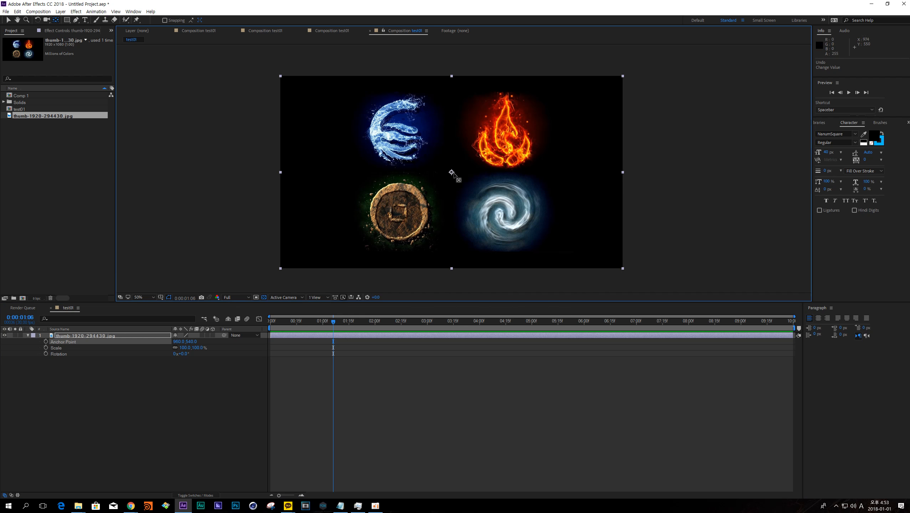
{"action": "left_click_drag", "start_coordinate": [451, 173], "coordinate": [626, 109]}
Step: Try scaling the image layer around its moved anchor point and undo the change
{"action": "left_click_drag", "start_coordinate": [184, 348], "coordinate": [577, 358]}
{"action": "key", "text": "ctrl+z"}
{"action": "key", "text": "ctrl+z"}
{"action": "key", "text": "ctrl+z"}
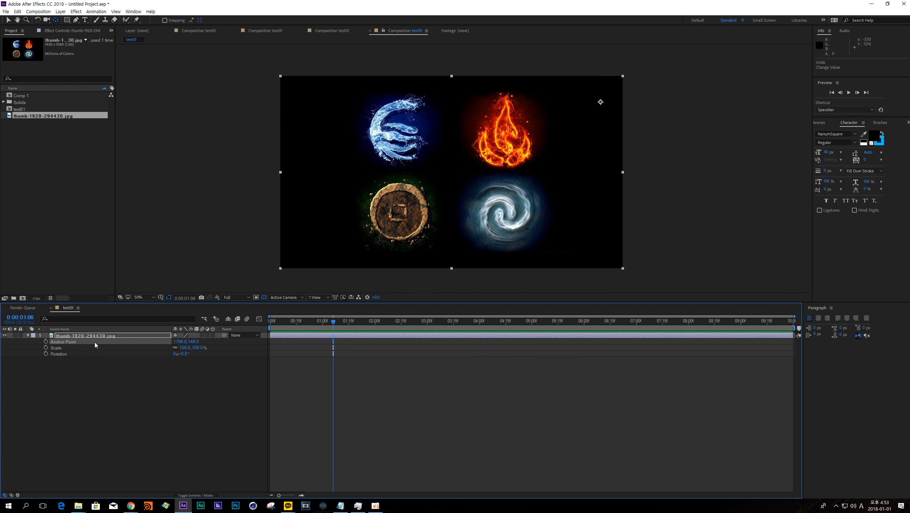
Step: Return to the Selection tool and delete the image layer from the composition
{"action": "left_click", "coordinate": [105, 336]}
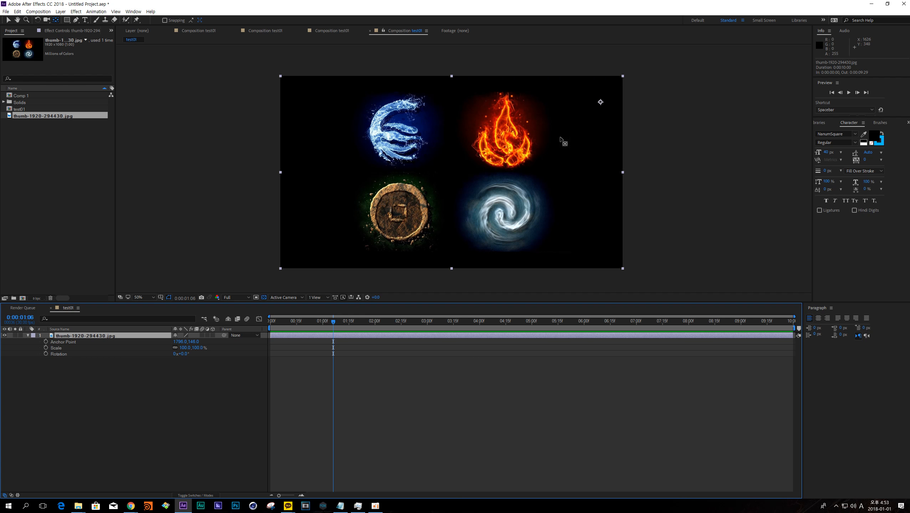
{"action": "key", "text": "v"}
{"action": "left_click", "coordinate": [100, 334]}
{"action": "key", "text": "Delete"}
Step: Switch to the test folder in File Explorer, import soda_crush_12_21.mp4 into the project and add it to composition test01
{"action": "key", "text": "alt+Tab"}
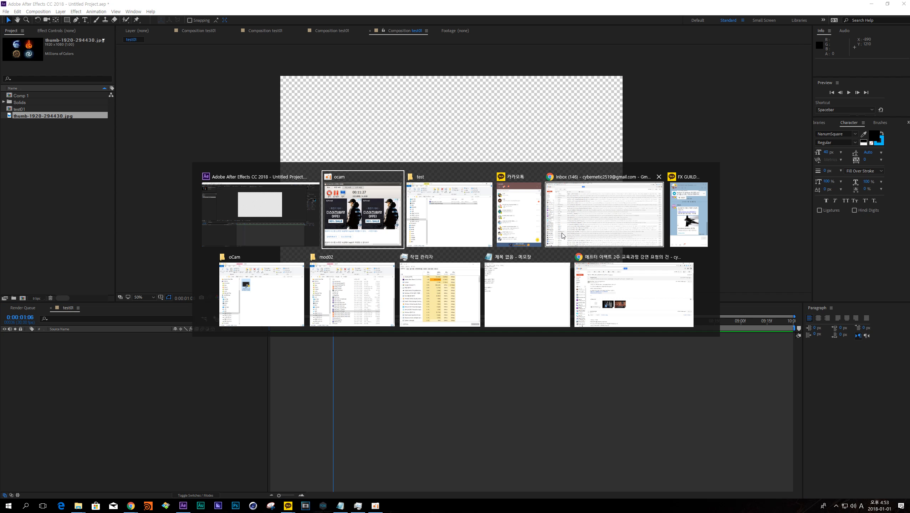
{"action": "left_click", "coordinate": [413, 230]}
{"action": "left_click", "coordinate": [410, 208]}
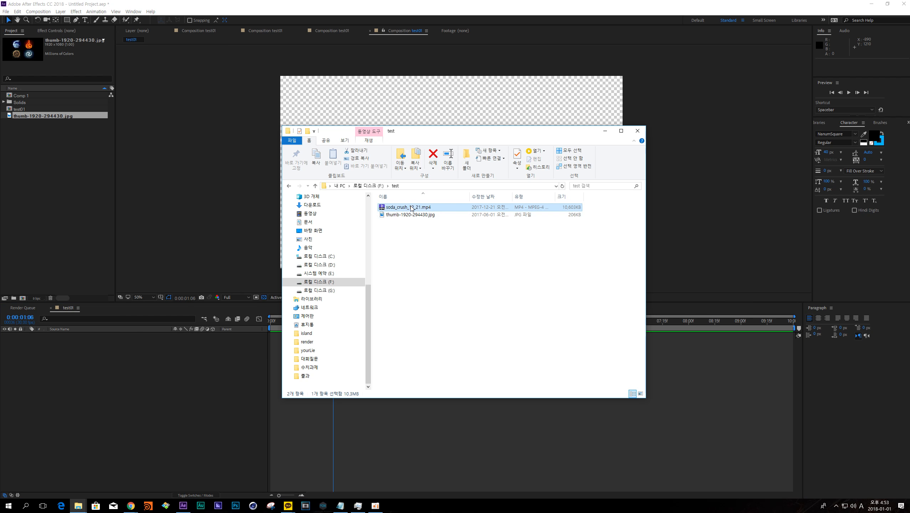
{"action": "left_click_drag", "start_coordinate": [411, 208], "coordinate": [66, 168]}
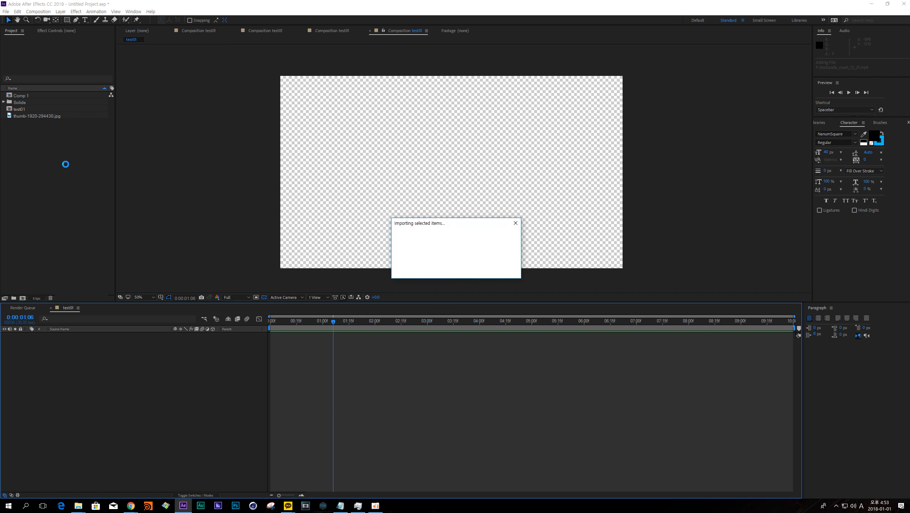
{"action": "left_click", "coordinate": [44, 102]}
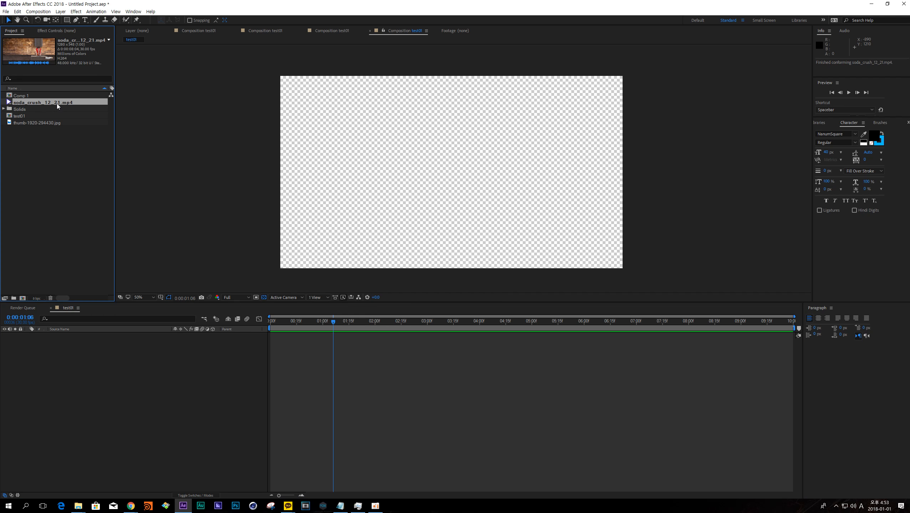
{"action": "left_click_drag", "start_coordinate": [56, 103], "coordinate": [95, 348]}
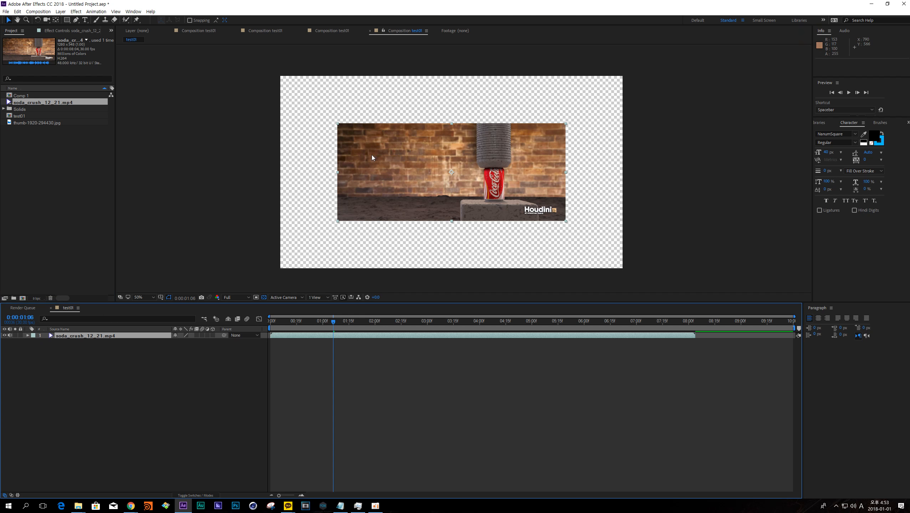
Step: Turn off the transparency grid, then review the Composition Settings and close them without changes
{"action": "left_click", "coordinate": [265, 298]}
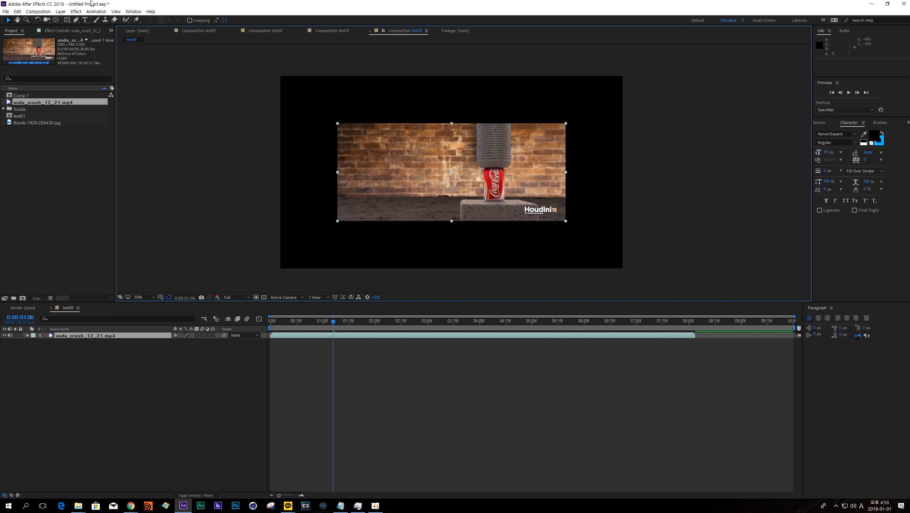
{"action": "left_click", "coordinate": [38, 11]}
{"action": "left_click", "coordinate": [52, 30]}
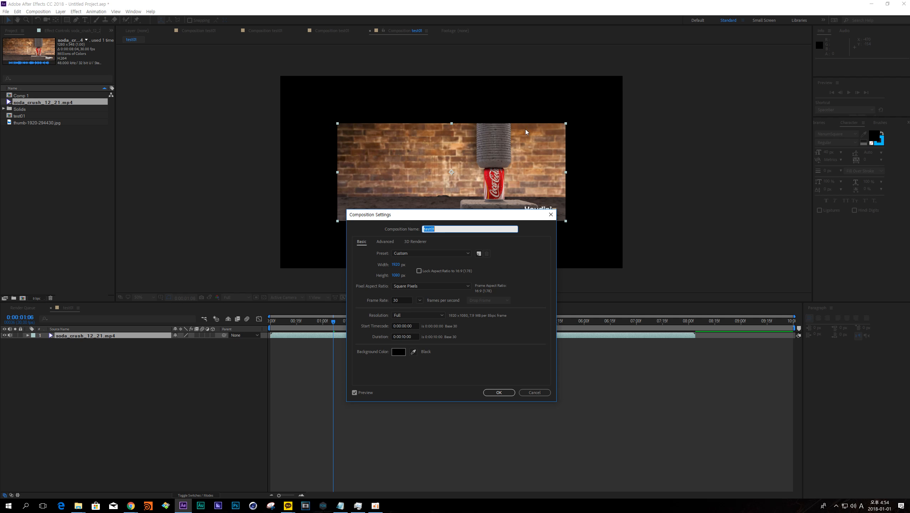
{"action": "left_click", "coordinate": [533, 393]}
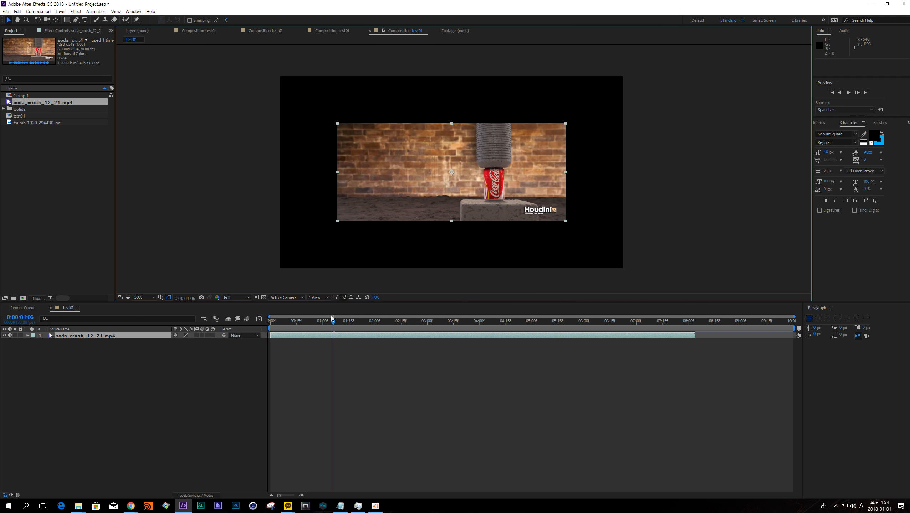
Step: Scale the video layer up to 153% and preview the composition
{"action": "left_click_drag", "start_coordinate": [186, 342], "coordinate": [205, 346]}
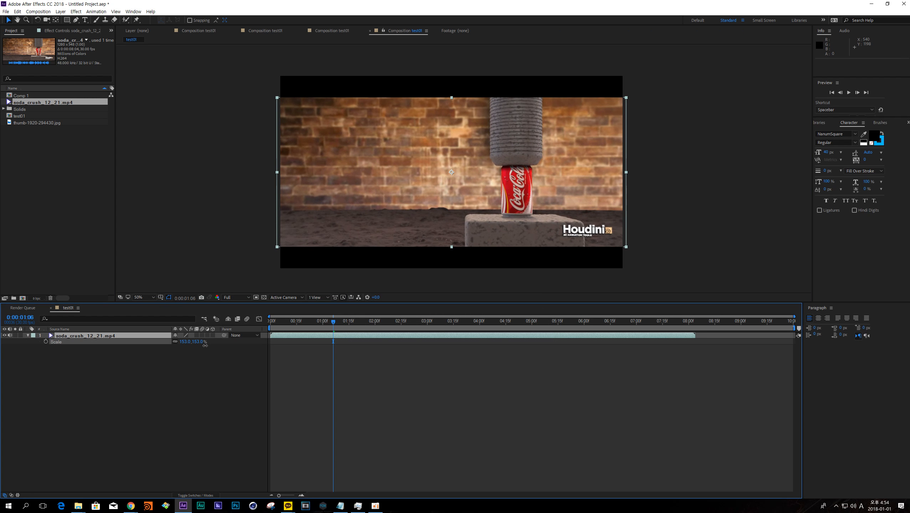
{"action": "left_click", "coordinate": [412, 446]}
{"action": "key", "text": "space"}
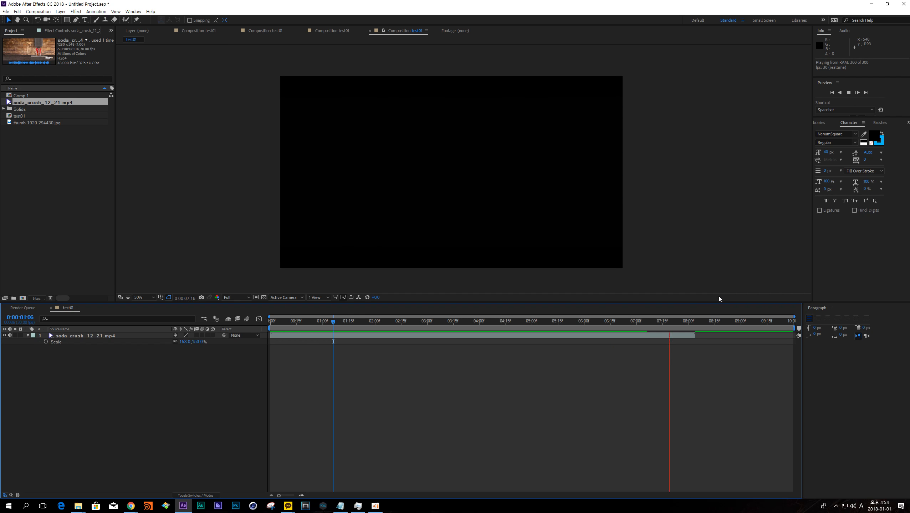
Step: Shift the video layer to start at 0:00:01:00 and set the current time to 0:00:00:08
{"action": "left_click_drag", "start_coordinate": [690, 320], "coordinate": [285, 322]}
{"action": "left_click", "coordinate": [279, 326]}
{"action": "left_click", "coordinate": [320, 321]}
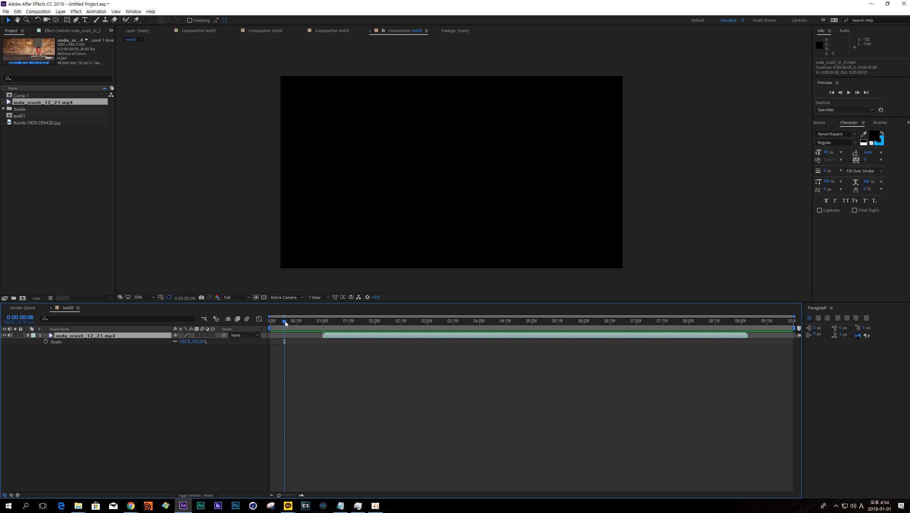
Step: Add thumb-1920-294430.jpg beneath the video layer and scale the video down to 91% at 0:00:01:11
{"action": "left_click_drag", "start_coordinate": [27, 120], "coordinate": [126, 391]}
{"action": "left_click_drag", "start_coordinate": [285, 328], "coordinate": [305, 326]}
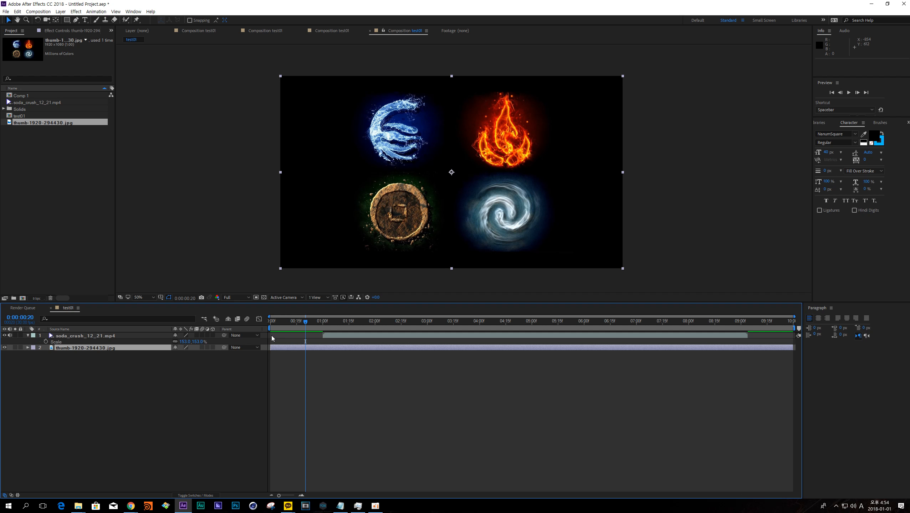
{"action": "left_click_drag", "start_coordinate": [311, 325], "coordinate": [342, 322]}
{"action": "left_click", "coordinate": [77, 336]}
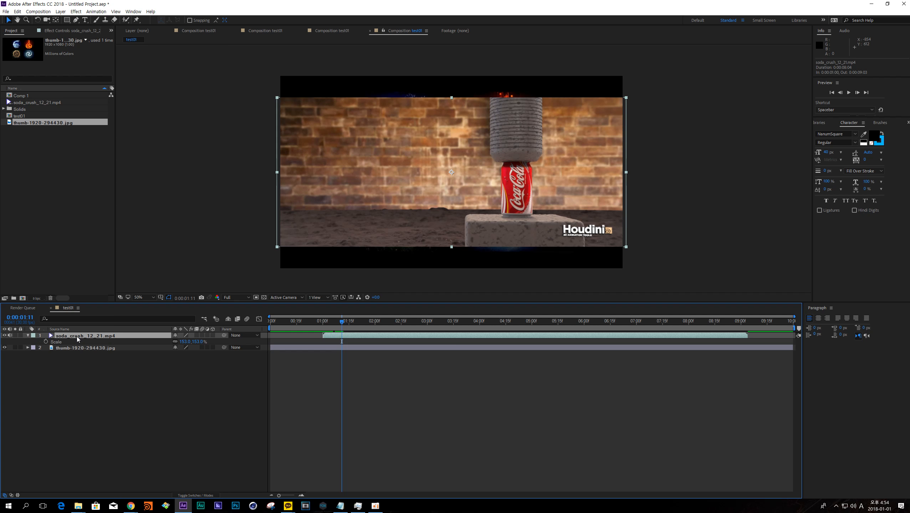
{"action": "left_click_drag", "start_coordinate": [183, 342], "coordinate": [162, 342]}
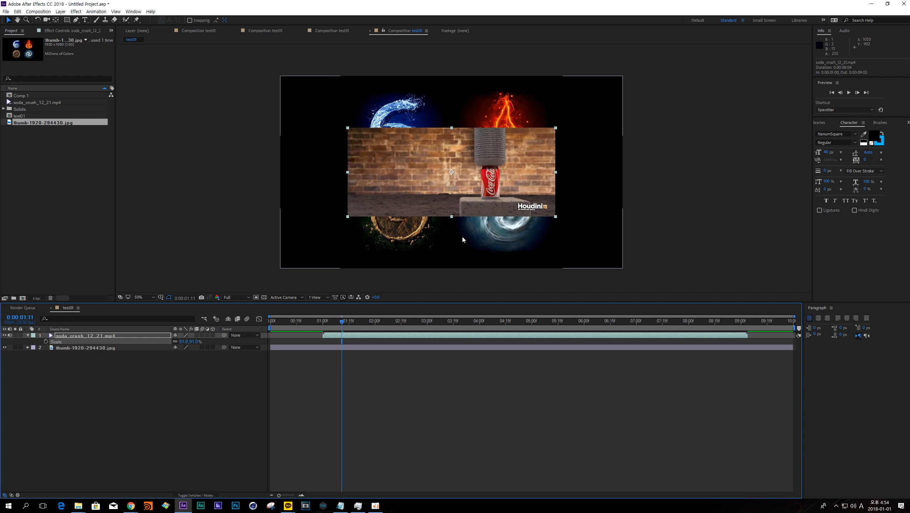
Step: Bring the image layer forward above the video layer in the stacking order
{"action": "left_click", "coordinate": [315, 349]}
{"action": "left_click", "coordinate": [330, 334]}
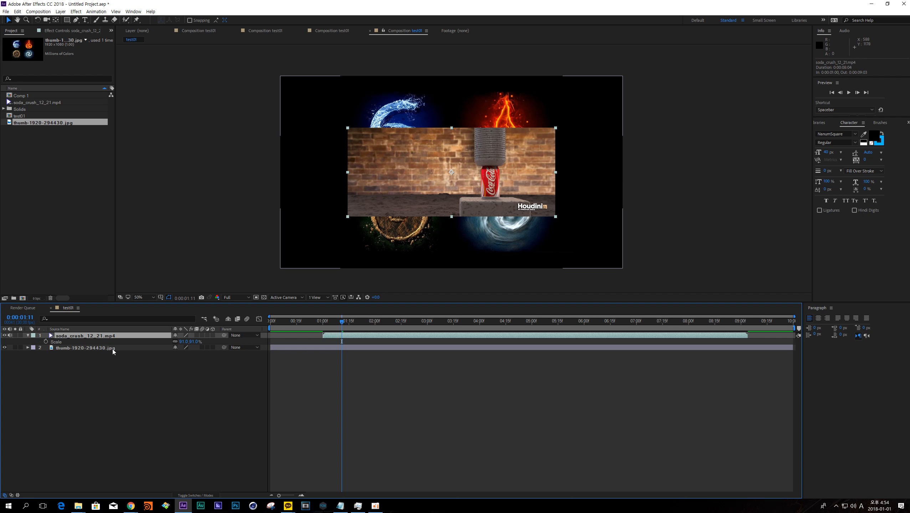
{"action": "left_click", "coordinate": [112, 349]}
{"action": "left_click", "coordinate": [343, 336]}
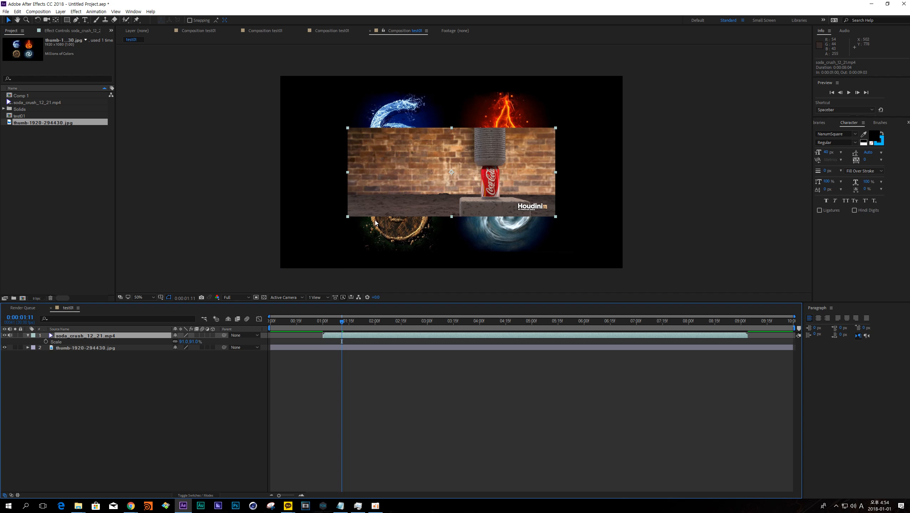
{"action": "left_click", "coordinate": [109, 347]}
{"action": "key", "text": "ctrl+]"}
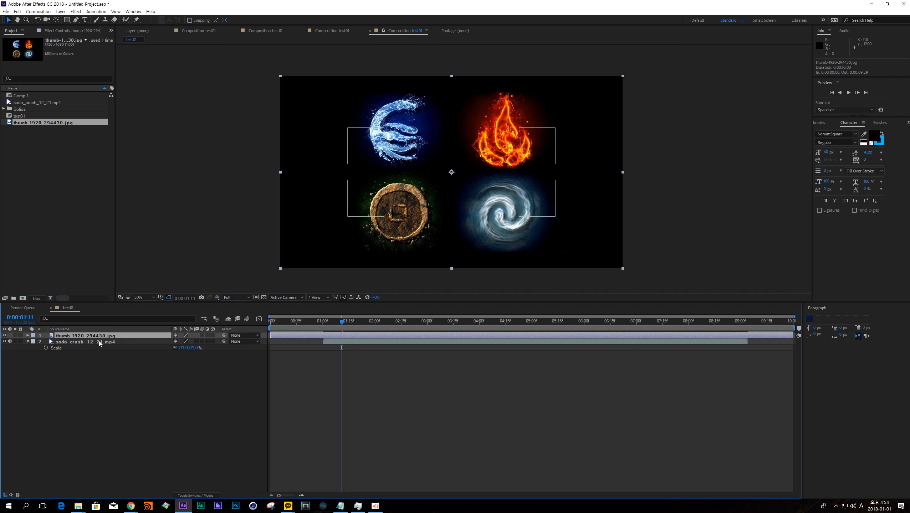
Step: Try moving the image to position 1842, 116, undo the move, and send the image layer back below the video
{"action": "left_click_drag", "start_coordinate": [369, 210], "coordinate": [537, 130]}
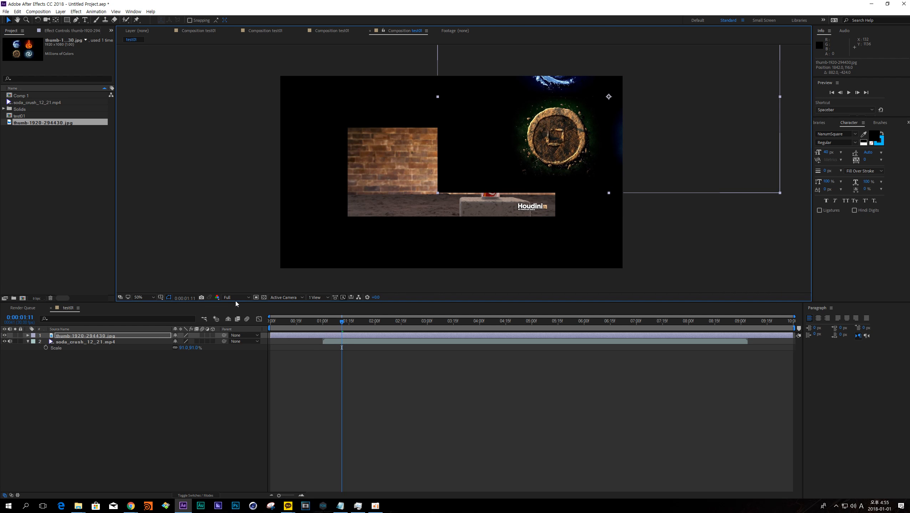
{"action": "left_click", "coordinate": [264, 297]}
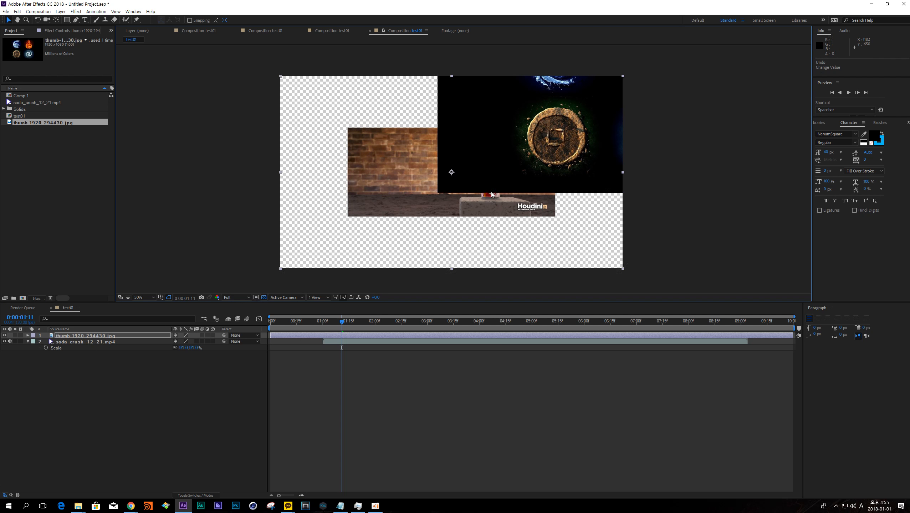
{"action": "key", "text": "ctrl+z"}
{"action": "key", "text": "ctrl+["}
Step: Delete the image layer, then set the current time to 0:00:02:15 with the video layer selected and the transparency grid off
{"action": "left_click", "coordinate": [301, 349]}
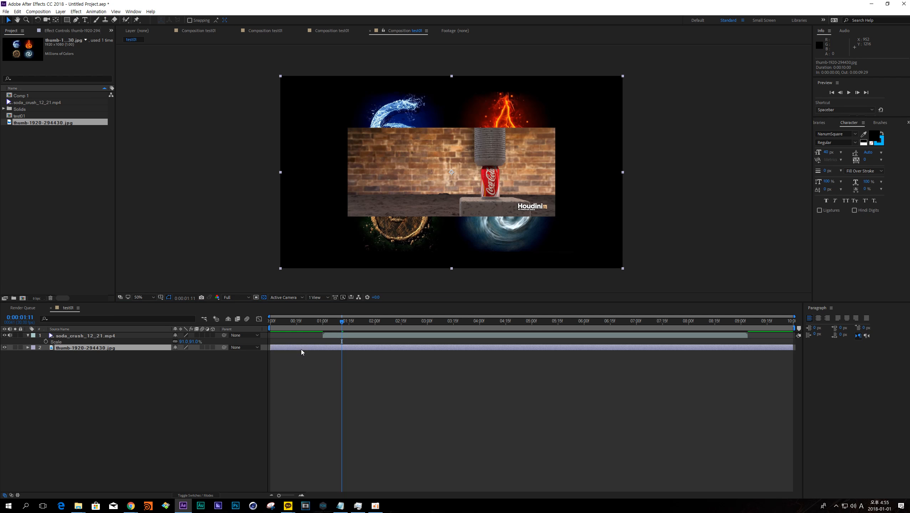
{"action": "key", "text": "Delete"}
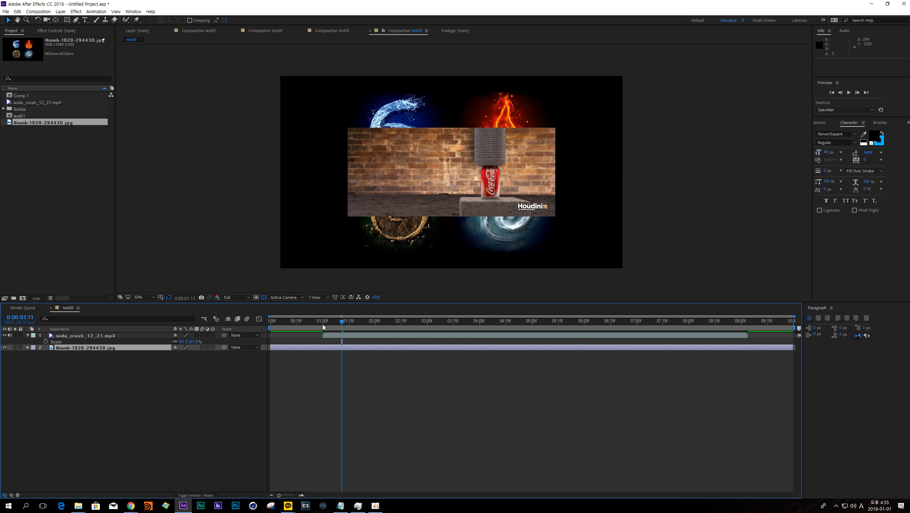
{"action": "left_click", "coordinate": [331, 335]}
{"action": "left_click_drag", "start_coordinate": [340, 321], "coordinate": [401, 322]}
{"action": "left_click", "coordinate": [266, 297]}
Step: Toggle the video layer's Scale property on and off, leaving it collapsed
{"action": "key", "text": "s"}
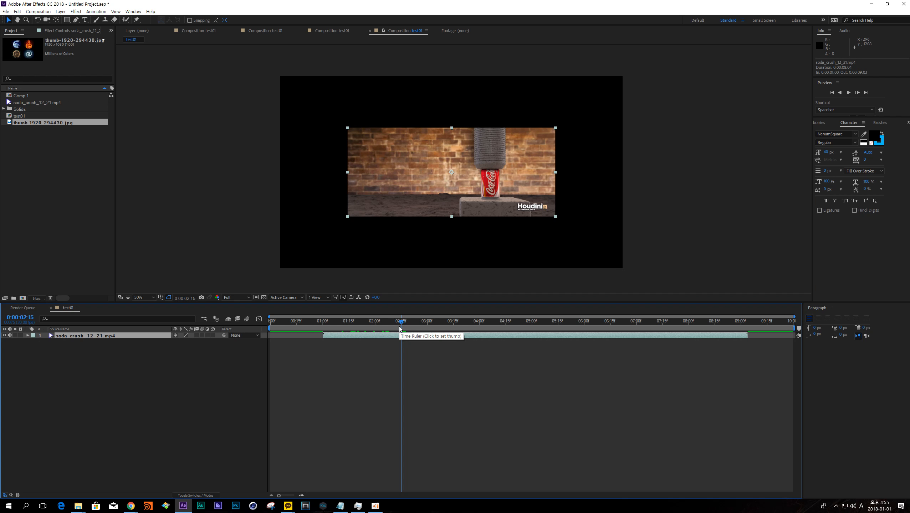
{"action": "key", "text": "s"}
{"action": "key", "text": "s"}
{"action": "key", "text": "s"}
{"action": "key", "text": "s"}
Step: Split the video layer at 0:00:02:15, undo the split once, and split it again
{"action": "key", "text": "ctrl+shift+d"}
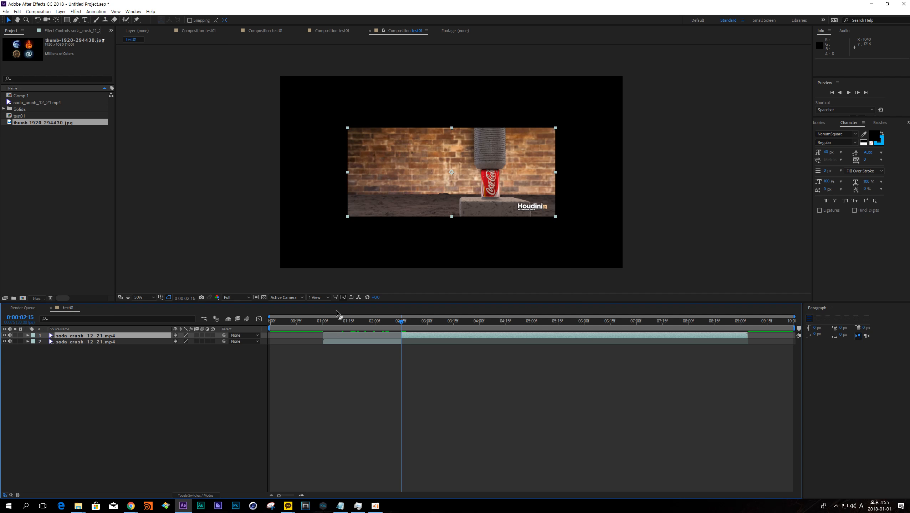
{"action": "key", "text": "ctrl+z"}
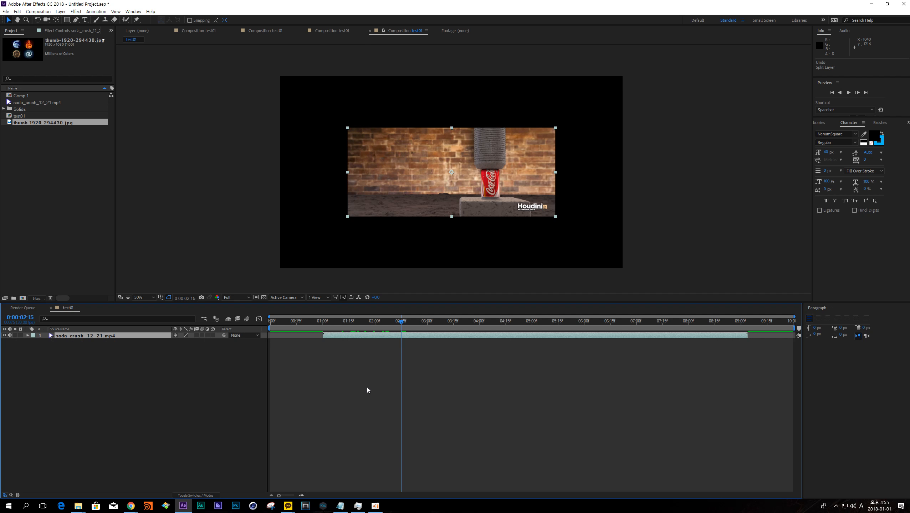
{"action": "key", "text": "ctrl+shift+d"}
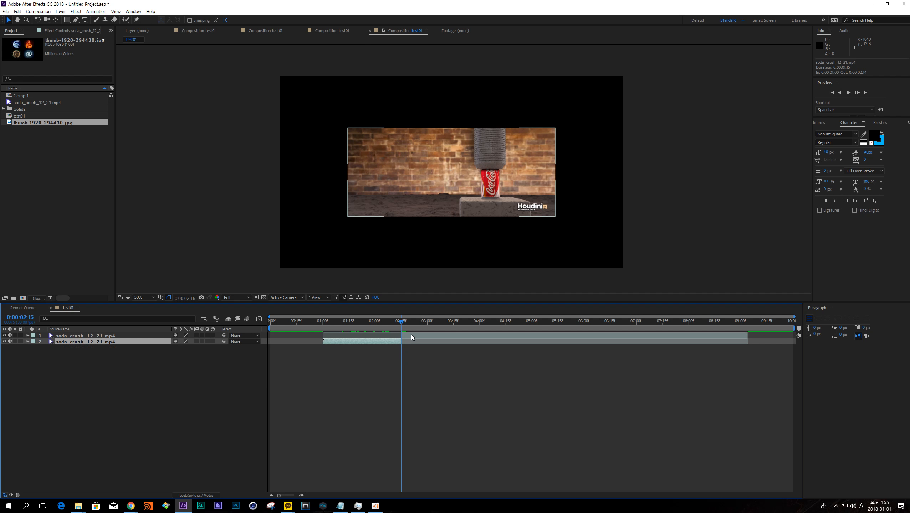
Step: Compare the two split parts of the video by selecting each, ending on the part that starts at 0:00:02:15
{"action": "left_click", "coordinate": [399, 340]}
{"action": "left_click", "coordinate": [408, 335]}
{"action": "left_click", "coordinate": [394, 343]}
{"action": "scroll", "coordinate": [376, 359], "scroll_direction": "up", "scroll_amount": 2}
{"action": "scroll", "coordinate": [377, 359], "scroll_direction": "down", "scroll_amount": 3}
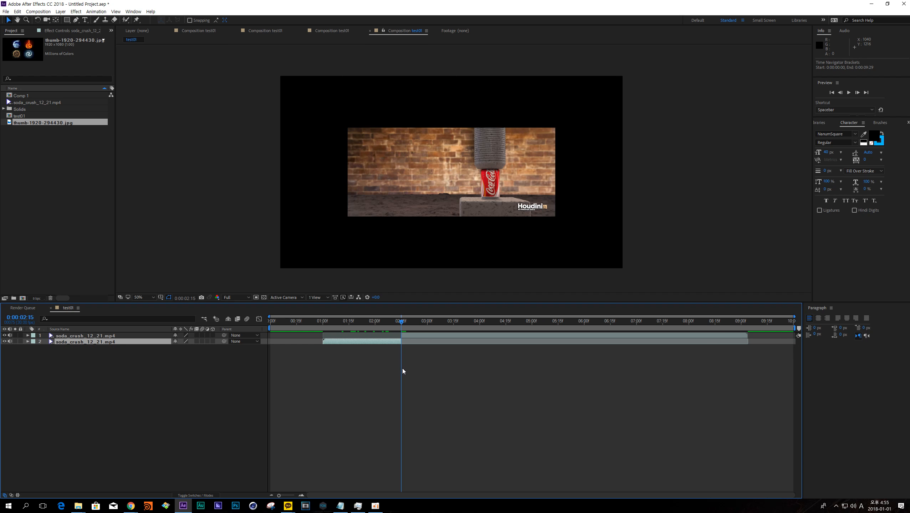
{"action": "left_click", "coordinate": [410, 334]}
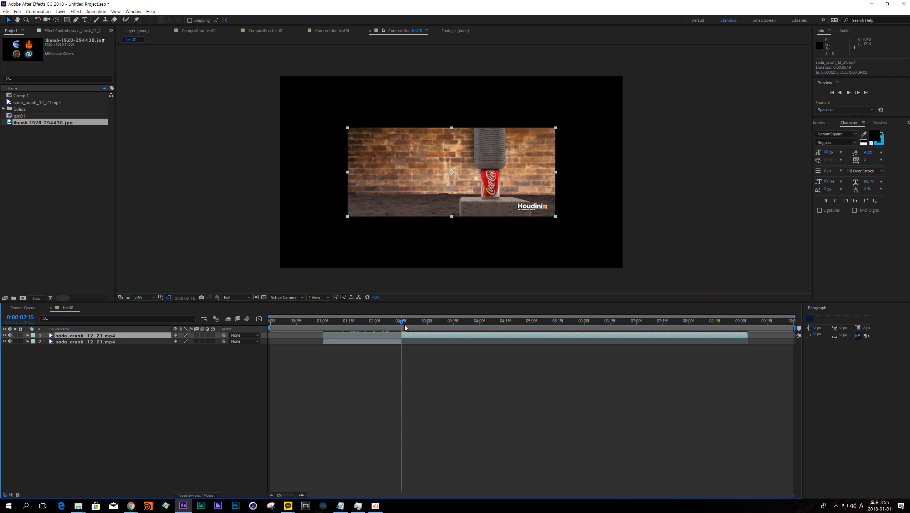
Step: Delete the earlier split part of the video and extend the remaining part's start back to 0:00:01:00
{"action": "mouse_move", "coordinate": [404, 324]}
{"action": "left_mouse_down"}
{"action": "mouse_move", "coordinate": [446, 324]}
{"action": "mouse_move", "coordinate": [402, 326]}
{"action": "left_mouse_up"}
{"action": "left_click", "coordinate": [394, 340]}
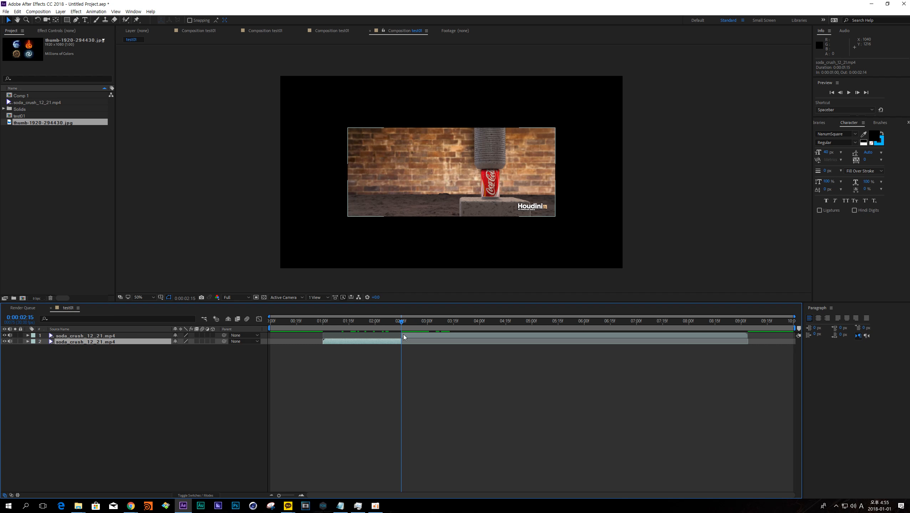
{"action": "key", "text": "Delete"}
{"action": "left_click_drag", "start_coordinate": [401, 335], "coordinate": [322, 335]}
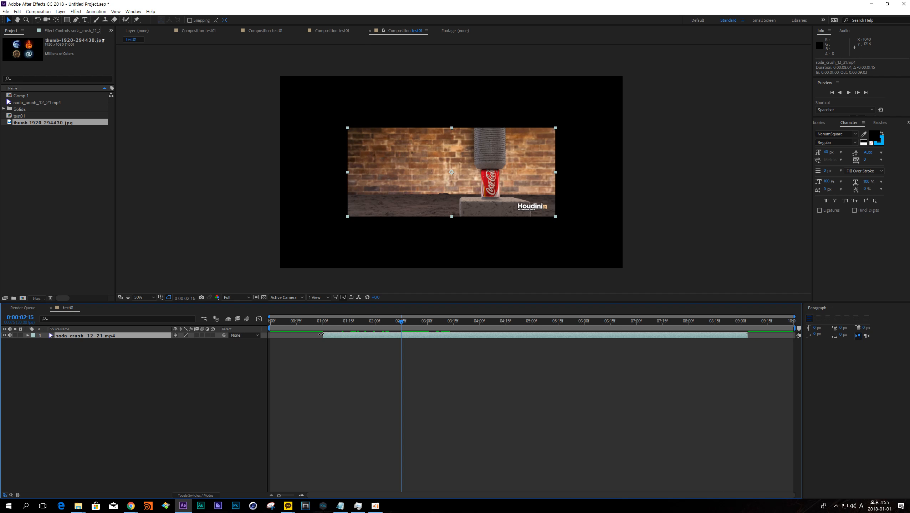
{"action": "left_click_drag", "start_coordinate": [321, 334], "coordinate": [405, 316]}
{"action": "key", "text": "ctrl+z"}
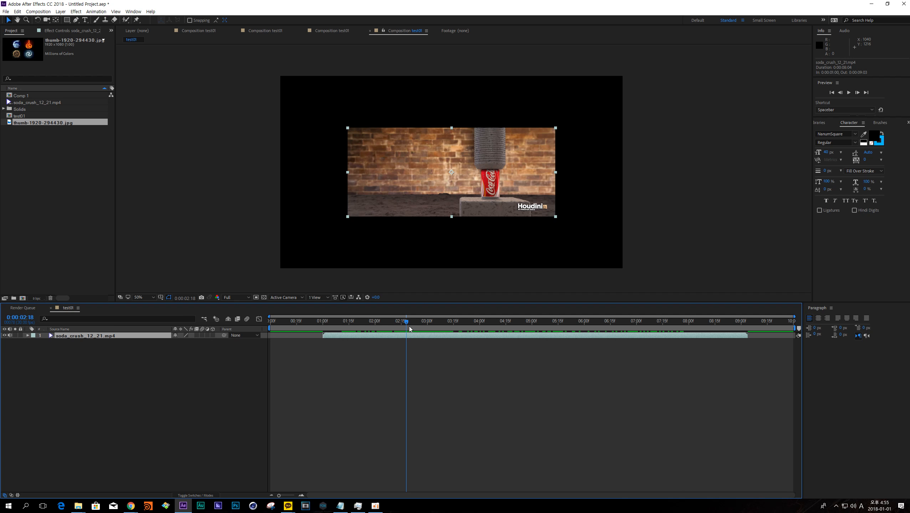
Step: Split the video layer at three points and shift or trim the parts into four staggered, overlapping clips
{"action": "left_click", "coordinate": [412, 324]}
{"action": "key", "text": "ctrl+shift+d"}
{"action": "left_click_drag", "start_coordinate": [426, 335], "coordinate": [467, 334]}
{"action": "key", "text": "ctrl+shift+d"}
{"action": "left_click_drag", "start_coordinate": [471, 334], "coordinate": [427, 323]}
{"action": "key", "text": "ctrl+shift+d"}
{"action": "mouse_move", "coordinate": [441, 335]}
{"action": "left_mouse_down"}
{"action": "mouse_move", "coordinate": [484, 335]}
{"action": "mouse_move", "coordinate": [426, 336]}
{"action": "left_mouse_up"}
Step: Preview the staggered clips and place the current time at 0:00:03:02
{"action": "key", "text": "space"}
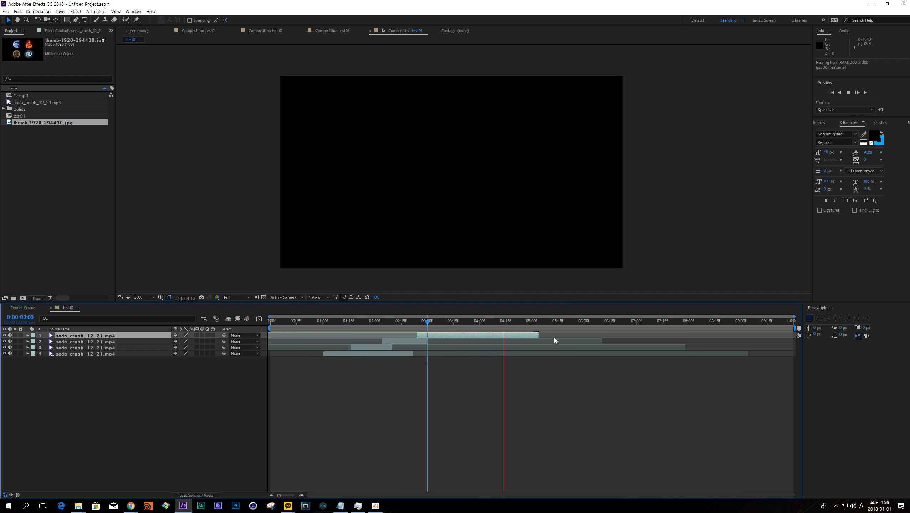
{"action": "key", "text": "space"}
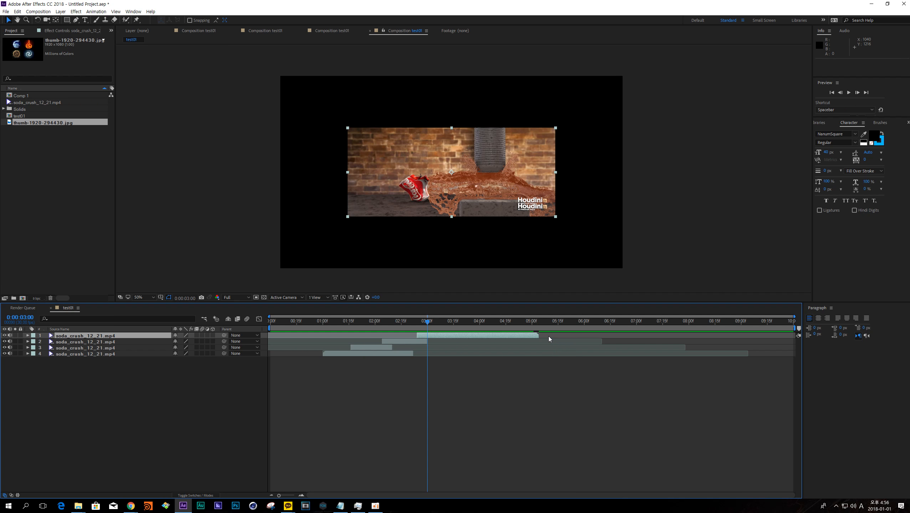
{"action": "key", "text": "space"}
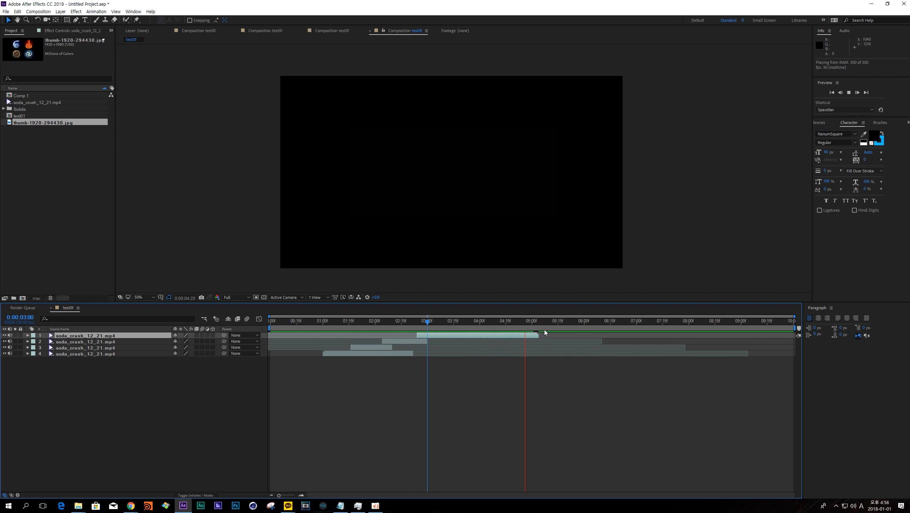
{"action": "left_click", "coordinate": [430, 321]}
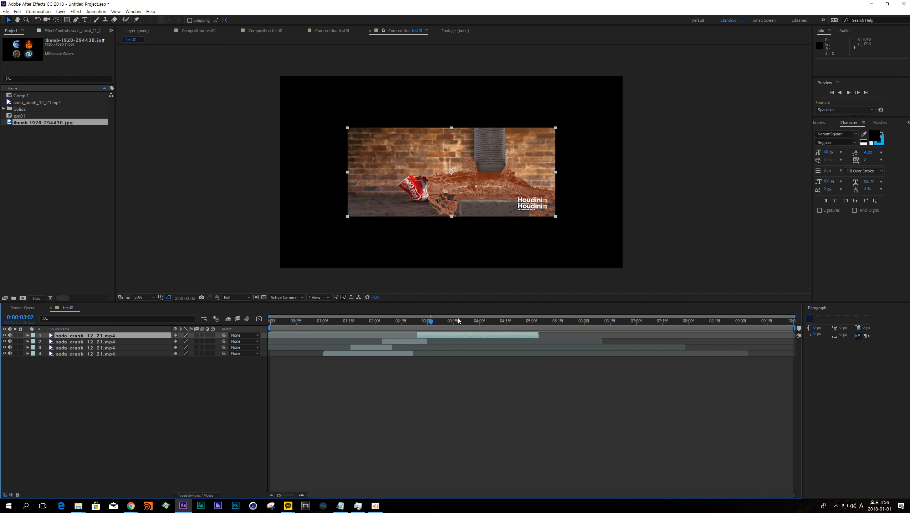
Step: Limit the work area to 0:00:00:26 through 0:00:05:07 and preview only that range
{"action": "left_click_drag", "start_coordinate": [270, 328], "coordinate": [312, 327]}
{"action": "left_click_drag", "start_coordinate": [761, 329], "coordinate": [547, 328]}
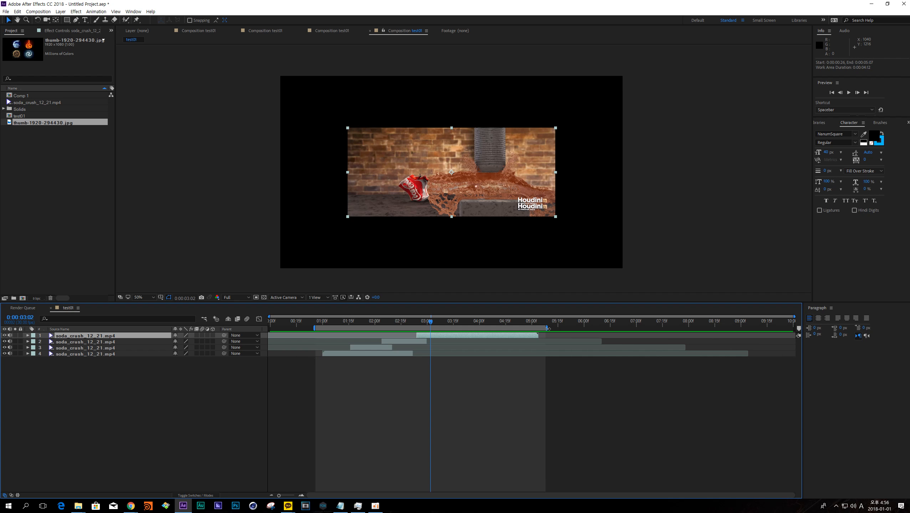
{"action": "key", "text": "space"}
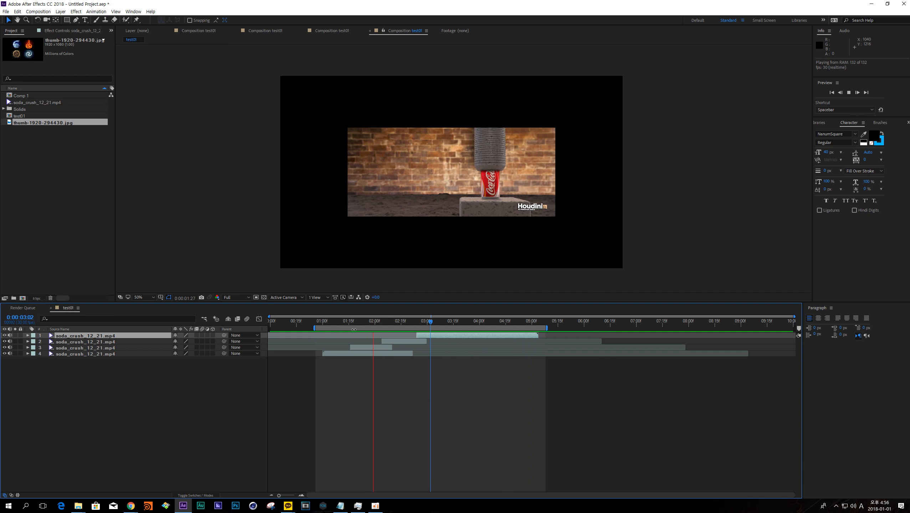
{"action": "key", "text": "space"}
Step: Set the work area start at the current time 0:00:00:29 and its end at 0:00:05:19
{"action": "left_click_drag", "start_coordinate": [311, 328], "coordinate": [320, 321]}
{"action": "left_click", "coordinate": [323, 321]}
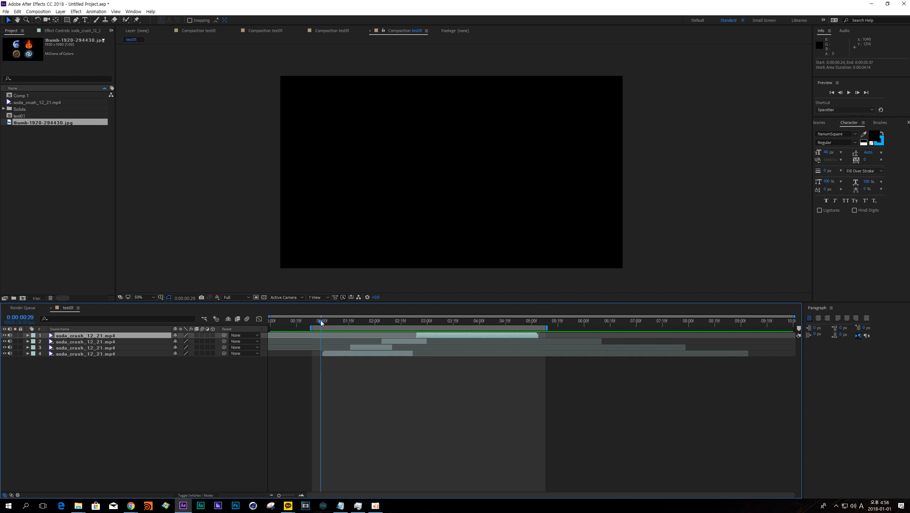
{"action": "key", "text": "b"}
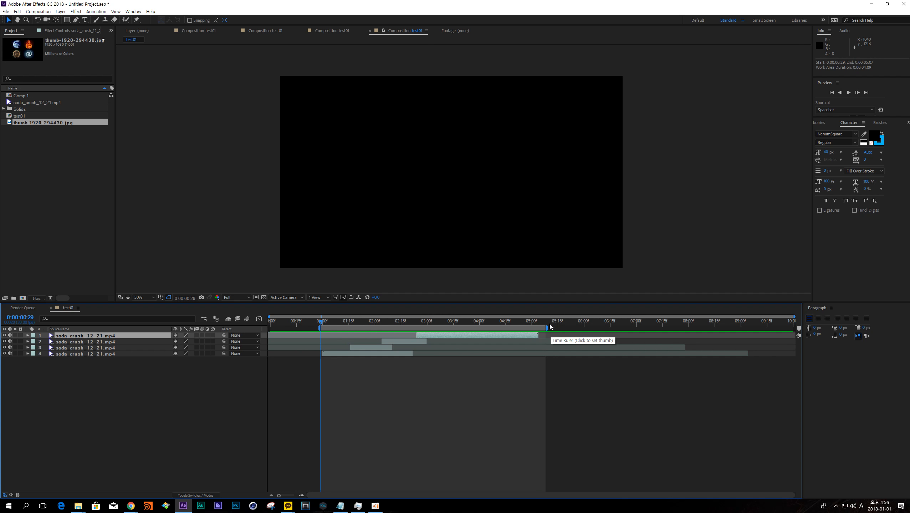
{"action": "left_click_drag", "start_coordinate": [550, 322], "coordinate": [565, 326]}
{"action": "key", "text": "n"}
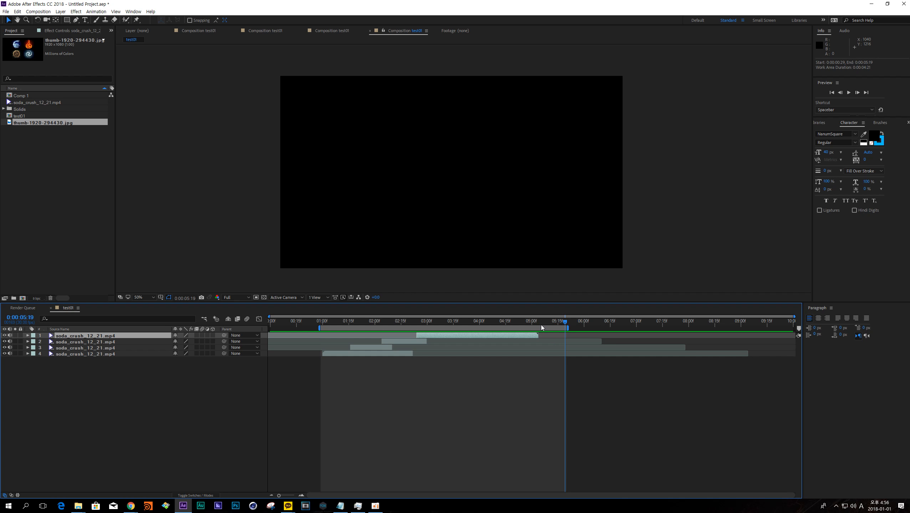
Step: Reset the work area from the current time to 0:00:00:22 through 0:00:05:12 and preview it
{"action": "left_click_drag", "start_coordinate": [312, 322], "coordinate": [309, 323]}
{"action": "key", "text": "b"}
{"action": "left_click", "coordinate": [585, 322]}
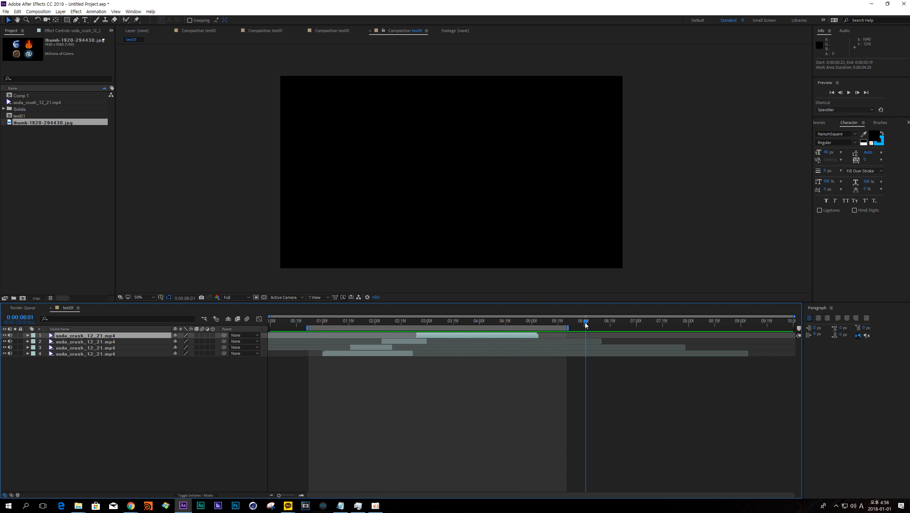
{"action": "key", "text": "n"}
{"action": "left_click_drag", "start_coordinate": [580, 323], "coordinate": [438, 321]}
{"action": "key", "text": "n"}
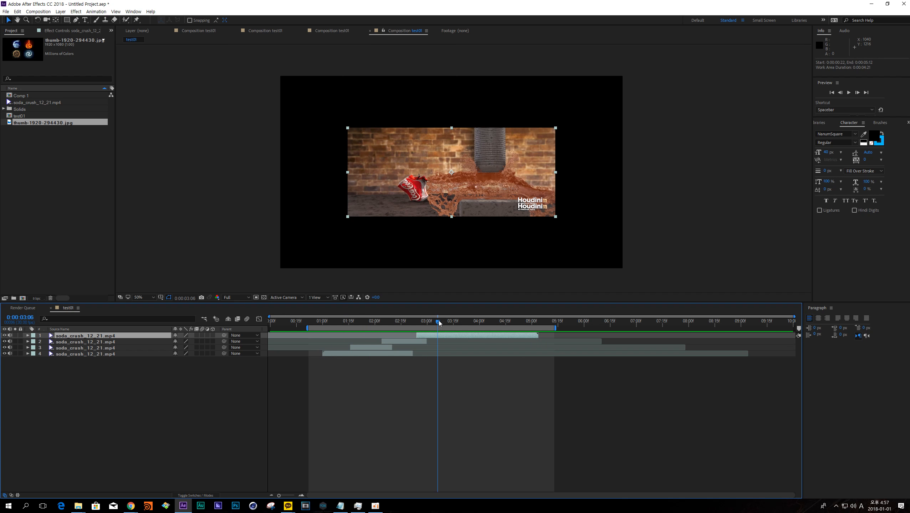
{"action": "key", "text": "space"}
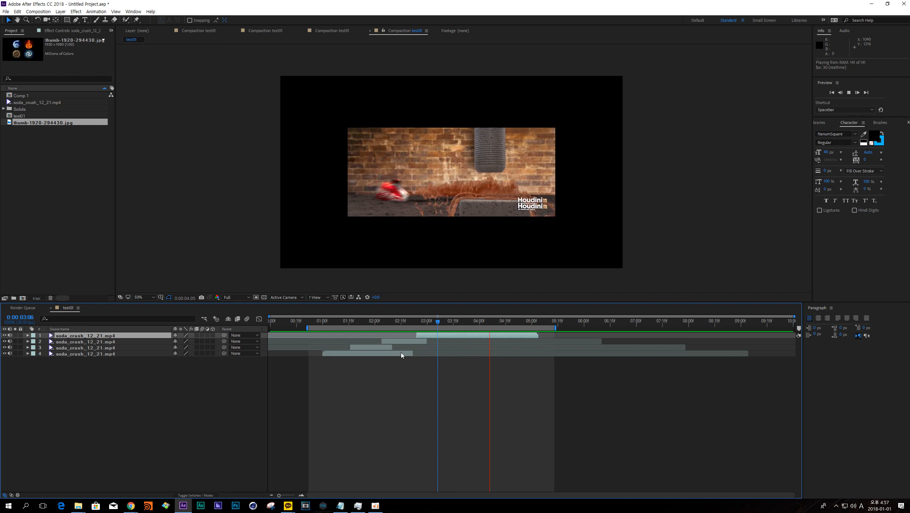
{"action": "key", "text": "space"}
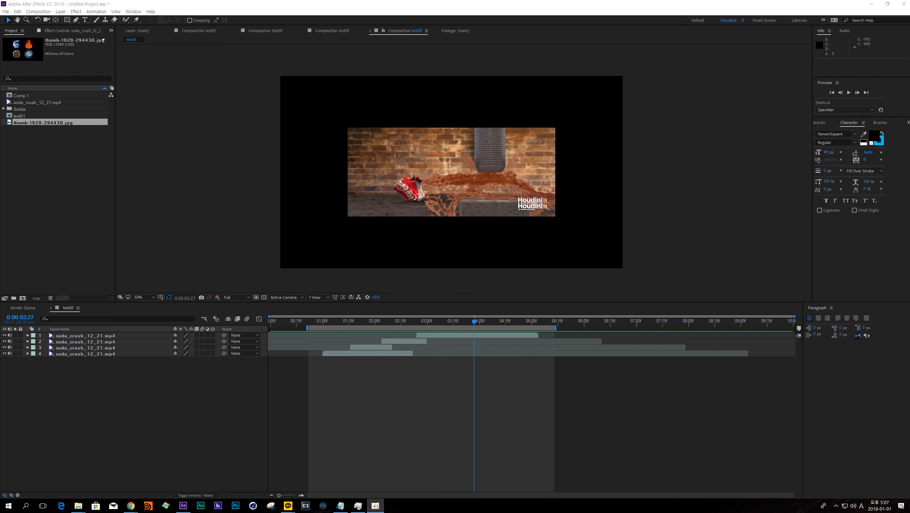
Step: Open Comp 1 and review the white square's bouncing animation by playing it and scrubbing to 0:00:02:10
{"action": "double_click", "coordinate": [39, 95]}
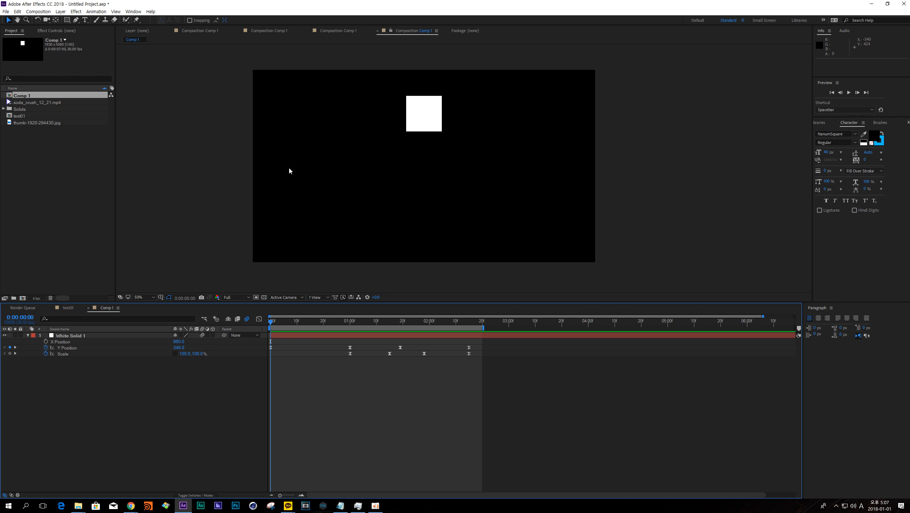
{"action": "key", "text": "space"}
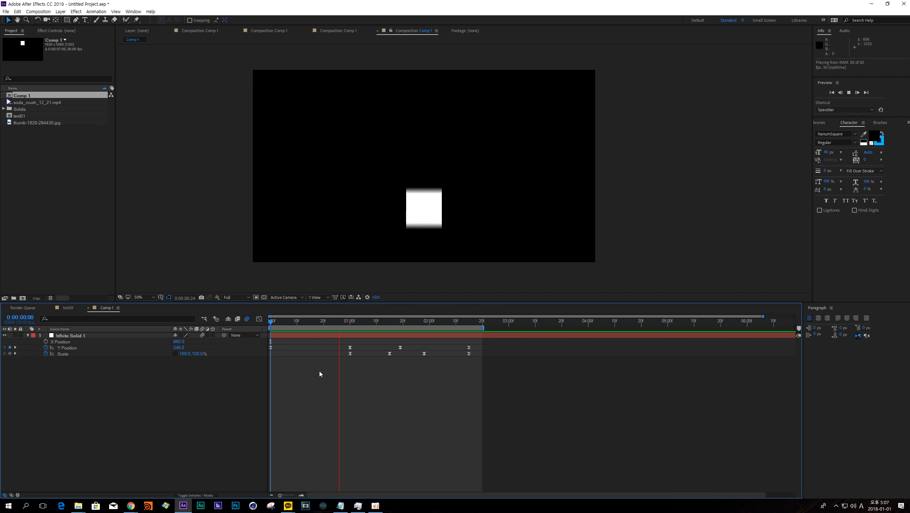
{"action": "key", "text": "space"}
{"action": "left_click_drag", "start_coordinate": [289, 320], "coordinate": [381, 321]}
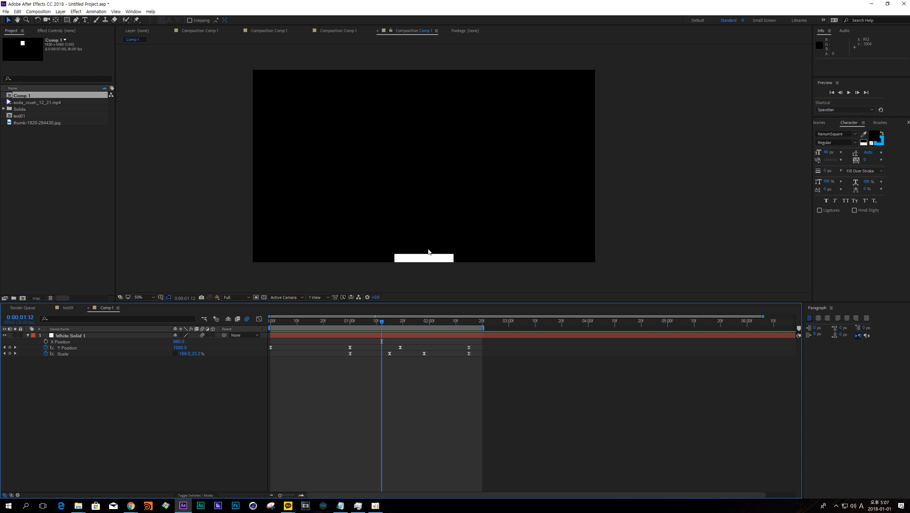
{"action": "left_click_drag", "start_coordinate": [381, 323], "coordinate": [455, 319]}
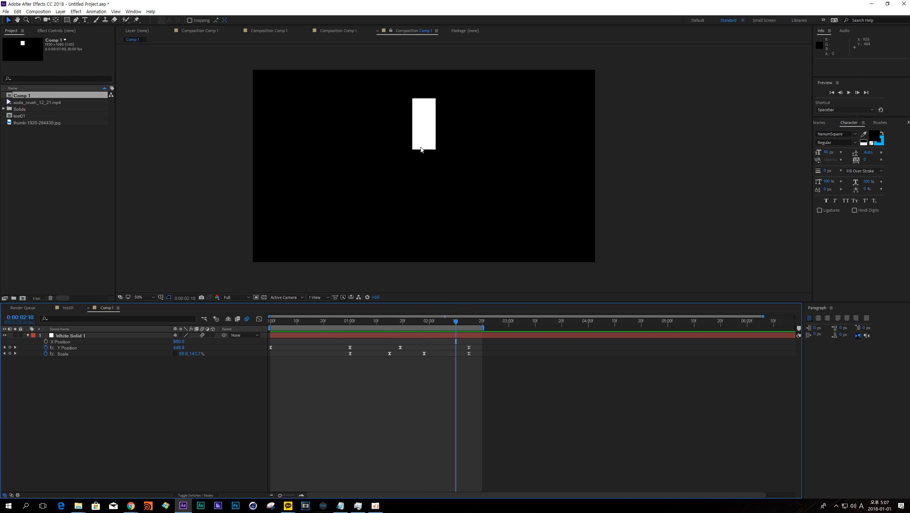
{"action": "key", "text": "space"}
Step: Remove the White Solid 1 layer's position and scale keyframes, and delete the layer from Comp 1
{"action": "left_click_drag", "start_coordinate": [109, 408], "coordinate": [73, 335]}
{"action": "key", "text": "Delete"}
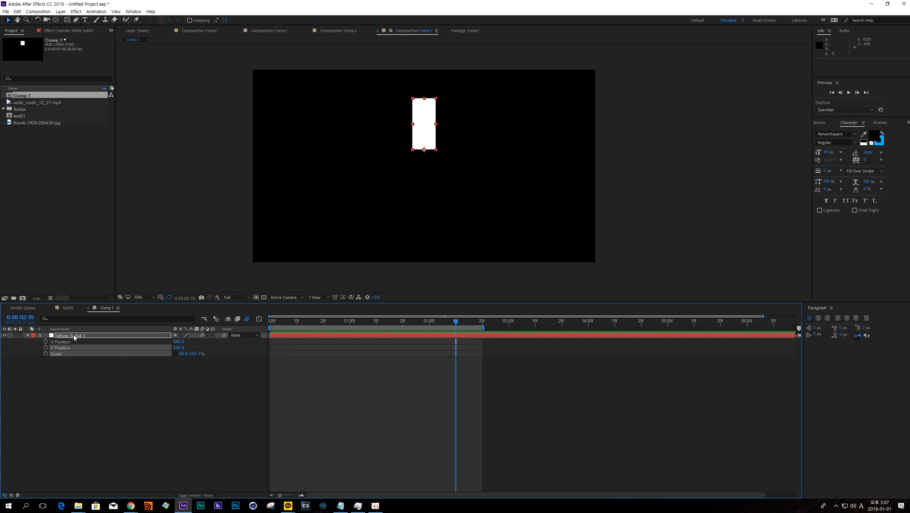
{"action": "left_click", "coordinate": [74, 335]}
{"action": "key", "text": "Delete"}
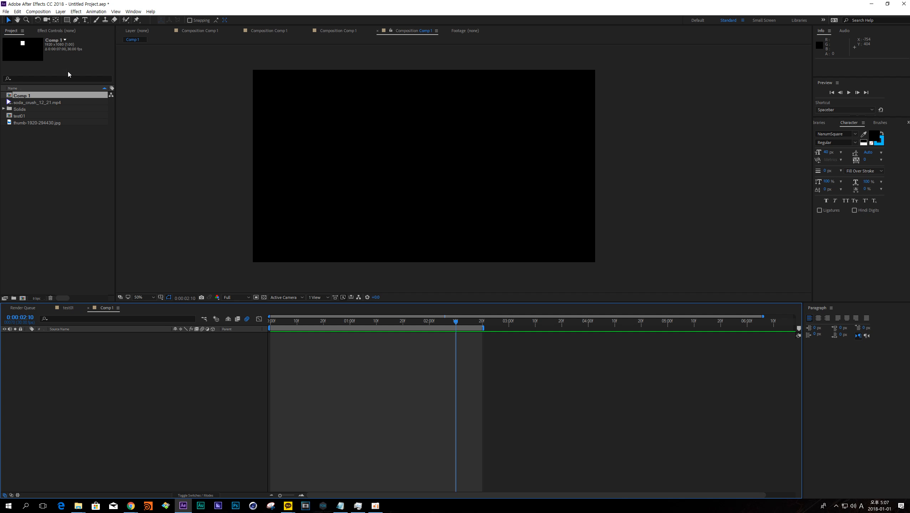
Step: Start a new solid layer in Comp 1 with a width and height of 500 px
{"action": "left_click", "coordinate": [60, 11]}
{"action": "mouse_move", "coordinate": [71, 20]}
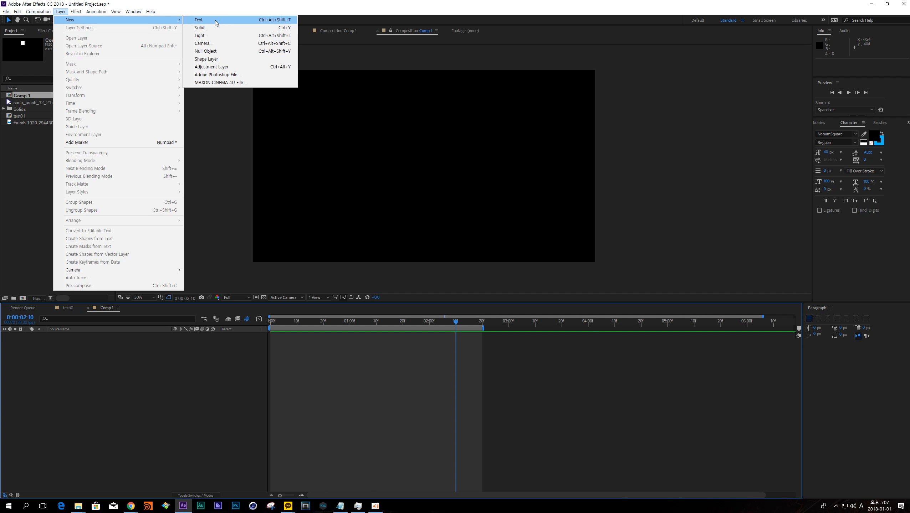
{"action": "left_click", "coordinate": [282, 28]}
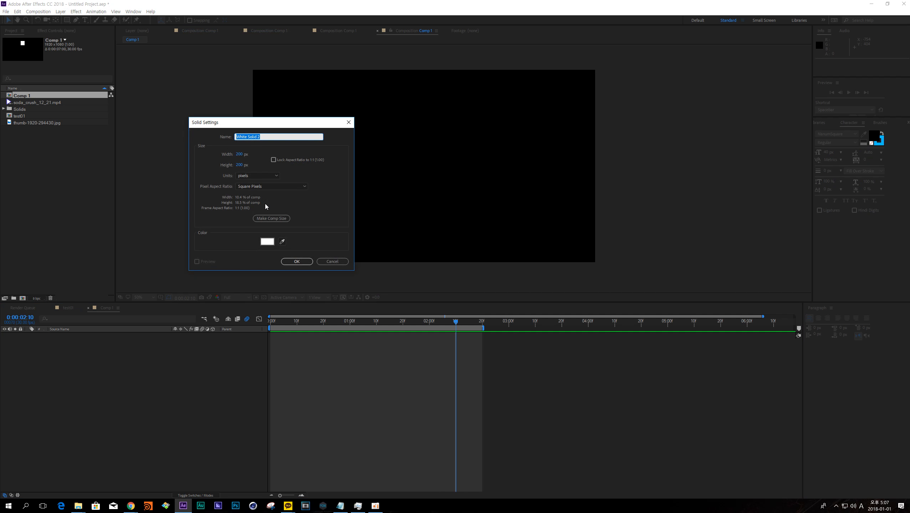
{"action": "key", "text": "Tab"}
{"action": "type", "text": "19"}
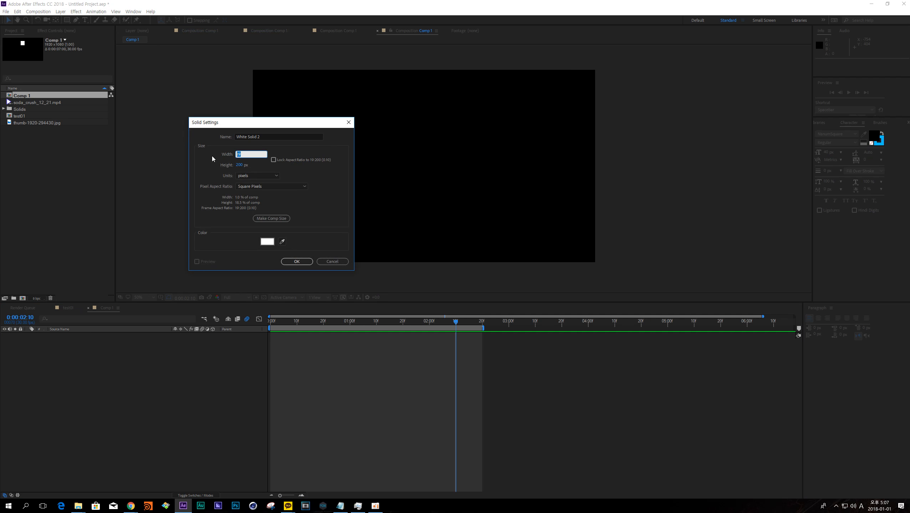
{"action": "type", "text": "500"}
{"action": "key", "text": "Tab"}
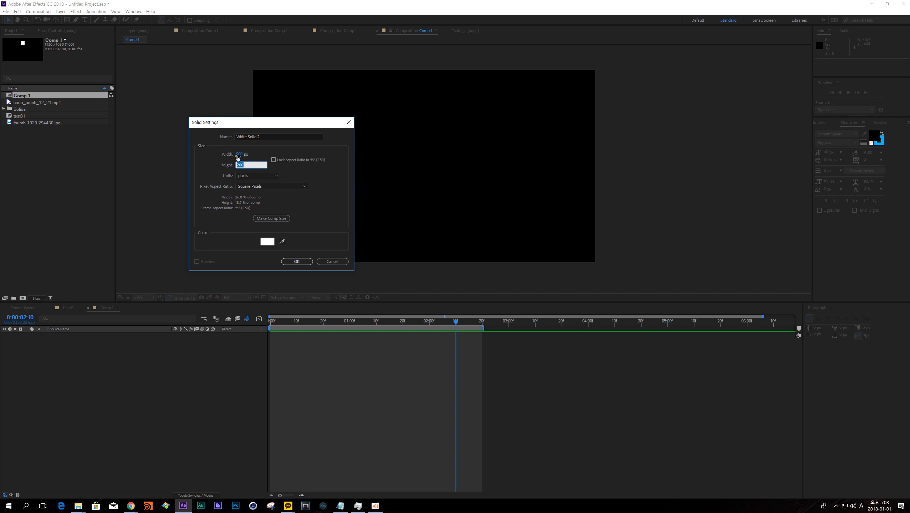
{"action": "type", "text": "500"}
Step: Give the new solid the dark red colour 9C2222 and create it
{"action": "left_click", "coordinate": [267, 241]}
{"action": "left_click", "coordinate": [80, 53]}
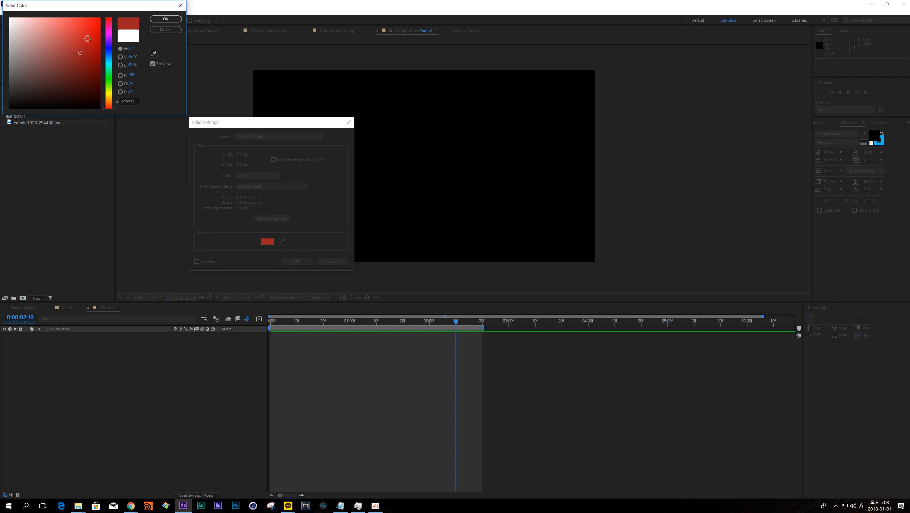
{"action": "left_click", "coordinate": [165, 19]}
{"action": "left_click", "coordinate": [307, 262]}
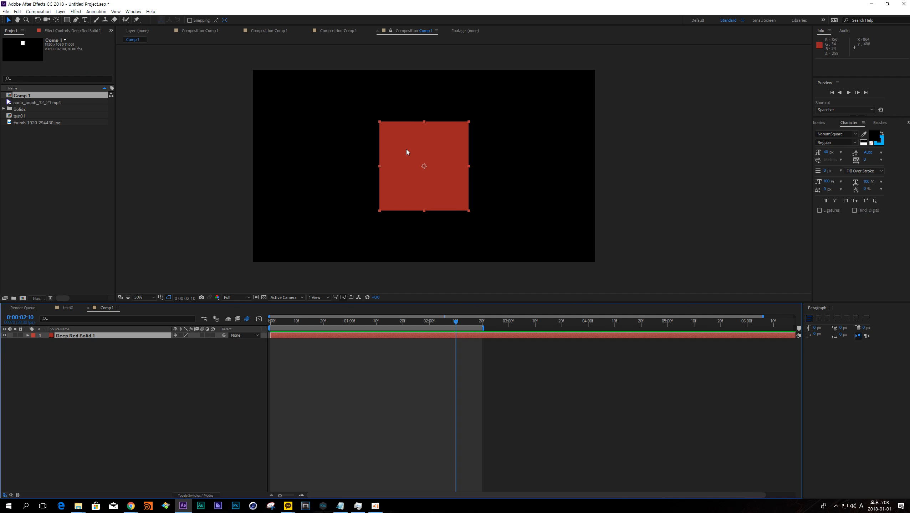
Step: Reopen the red solid's settings and resize it to 200 px wide and 200 px high
{"action": "left_click", "coordinate": [438, 156]}
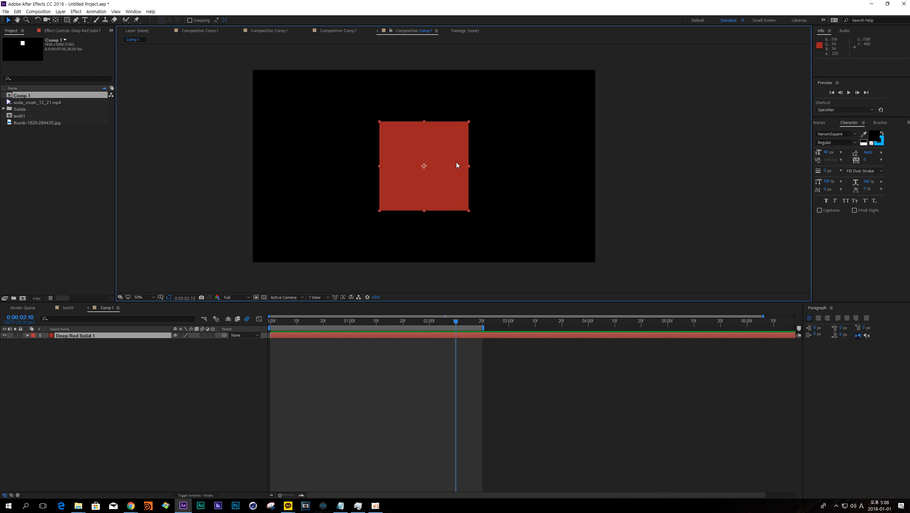
{"action": "left_click", "coordinate": [61, 12]}
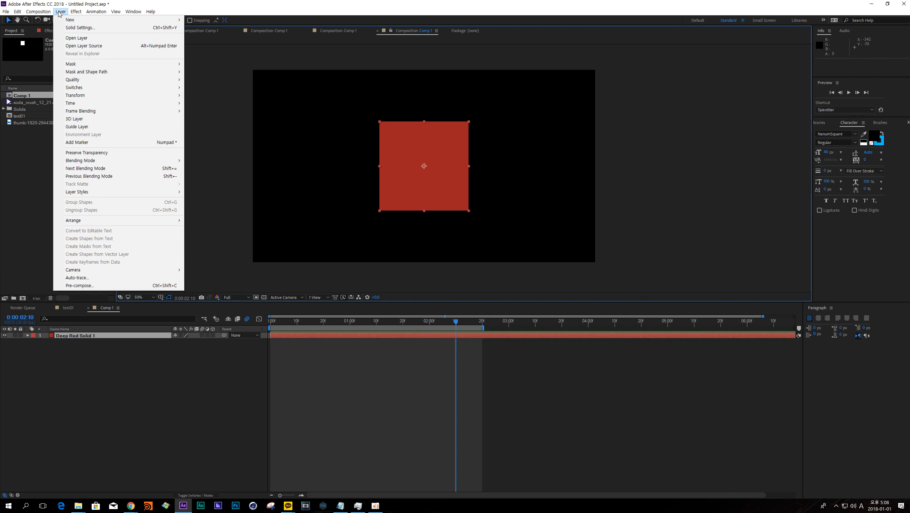
{"action": "left_click", "coordinate": [60, 13]}
{"action": "left_click", "coordinate": [74, 28]}
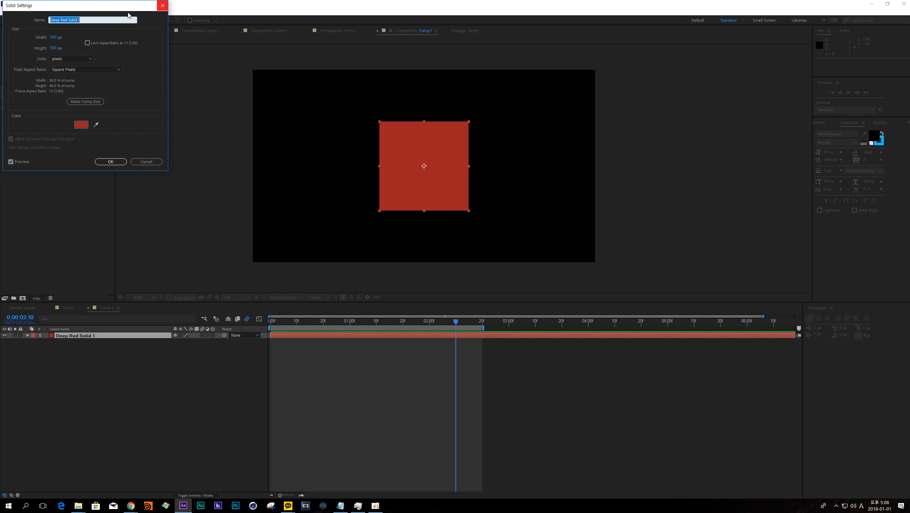
{"action": "left_click", "coordinate": [234, 143]}
{"action": "type", "text": "200"}
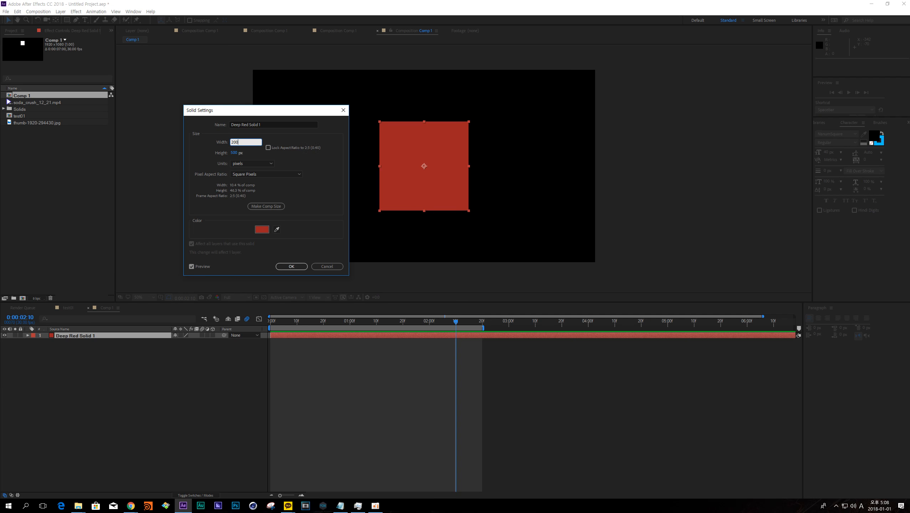
{"action": "key", "text": "Tab"}
{"action": "type", "text": "200"}
{"action": "key", "text": "Tab"}
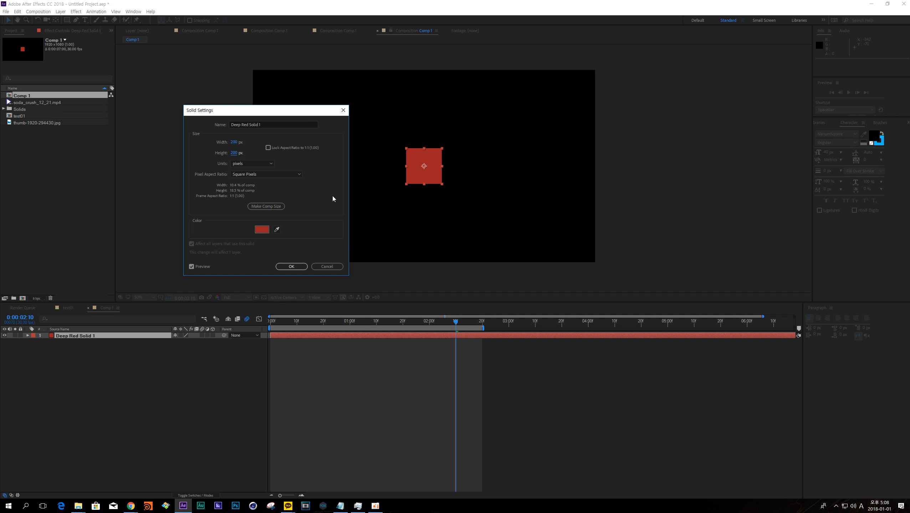
Step: Change the solid's colour to white (FFFFFF) and apply the solid settings
{"action": "left_click", "coordinate": [263, 231]}
{"action": "type", "text": "FFFFFF"}
{"action": "left_click_drag", "start_coordinate": [64, 6], "coordinate": [138, 56]}
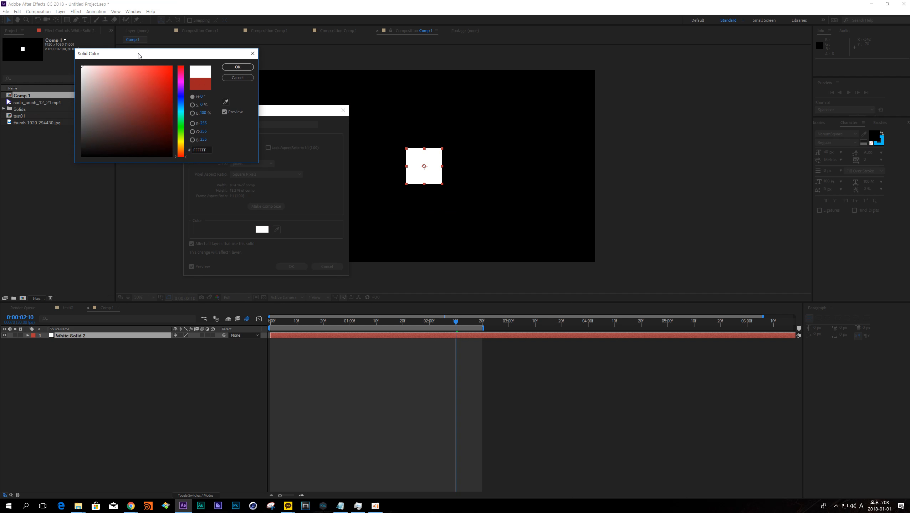
{"action": "key", "text": "Return"}
{"action": "left_click", "coordinate": [291, 267]}
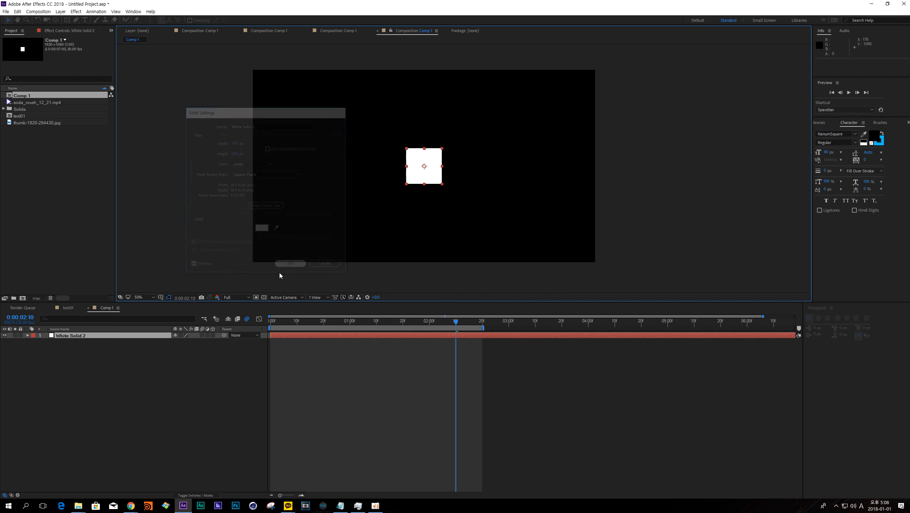
Step: At 0:00, raise the white square to Position 960, 364 and set a Position keyframe on its layer
{"action": "left_click", "coordinate": [311, 373]}
{"action": "left_click_drag", "start_coordinate": [283, 321], "coordinate": [270, 322]}
{"action": "left_click", "coordinate": [283, 336]}
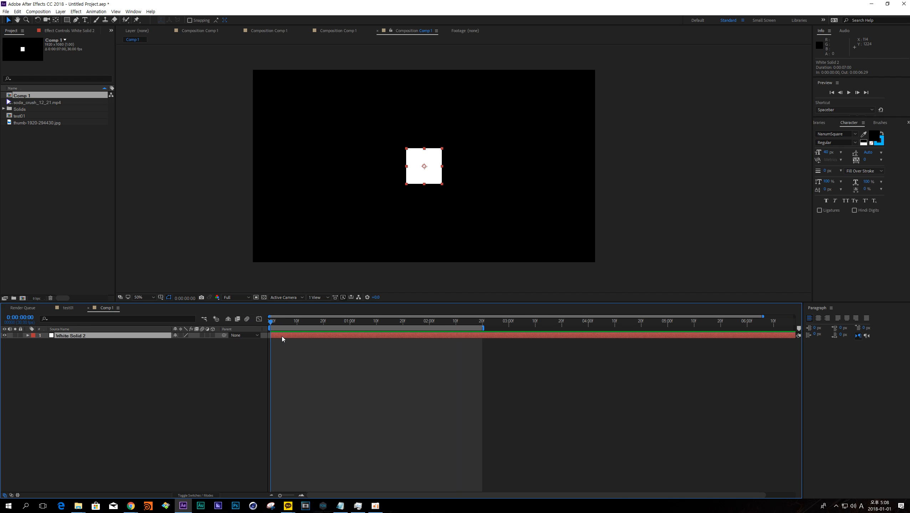
{"action": "key", "text": "p"}
{"action": "left_click_drag", "start_coordinate": [421, 172], "coordinate": [421, 141]}
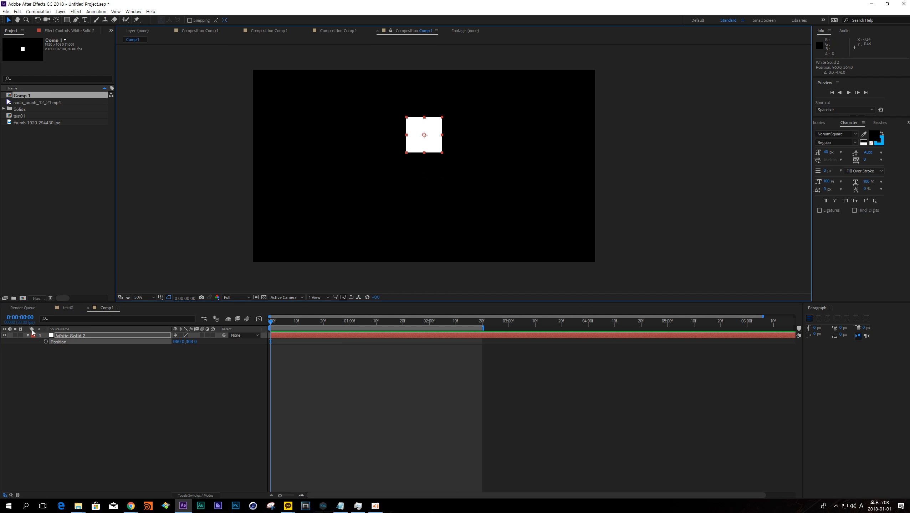
{"action": "left_click", "coordinate": [46, 342]}
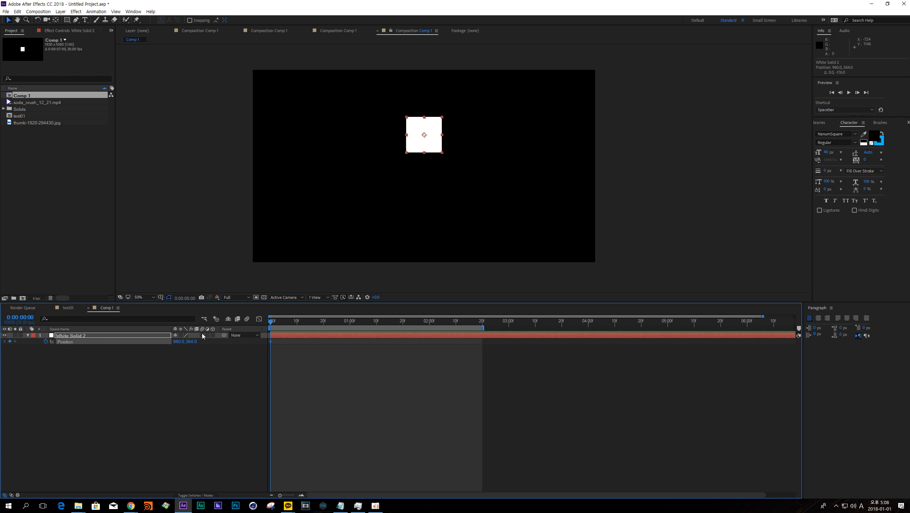
Step: At 0:00:01:00, move the square straight down to the frame's lower edge for a second Position keyframe and preview the fall
{"action": "left_click", "coordinate": [350, 322]}
{"action": "left_click_drag", "start_coordinate": [423, 136], "coordinate": [426, 247]}
{"action": "left_click", "coordinate": [433, 429]}
{"action": "key", "text": "space"}
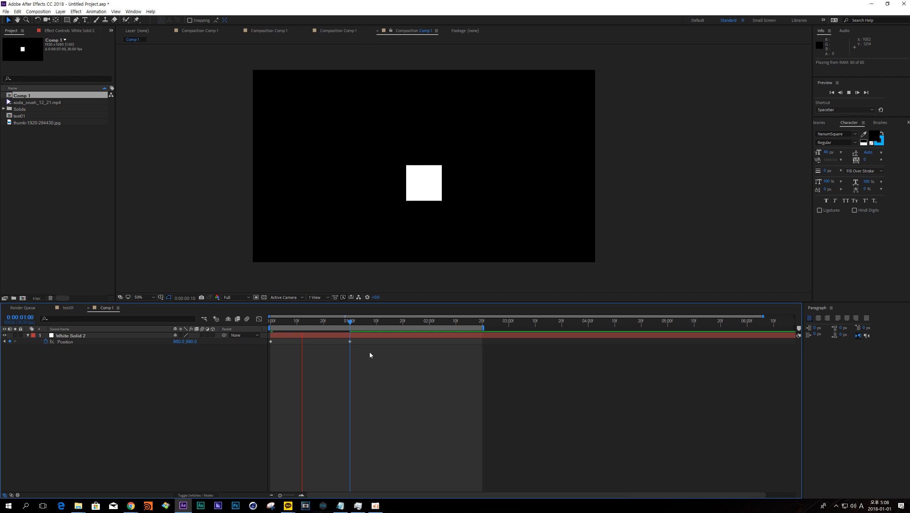
{"action": "key", "text": "space"}
Step: Set the vertical Position at 0:00:01:00 to 980 so the square rests on the frame's lower edge
{"action": "left_click", "coordinate": [418, 251]}
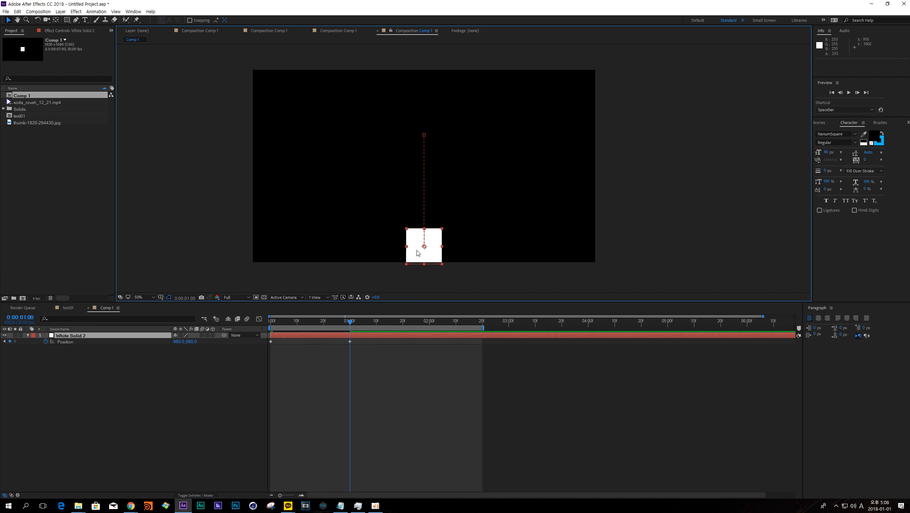
{"action": "scroll", "coordinate": [417, 253], "scroll_direction": "up", "scroll_amount": 2}
{"action": "left_click_drag", "start_coordinate": [393, 244], "coordinate": [393, 241]}
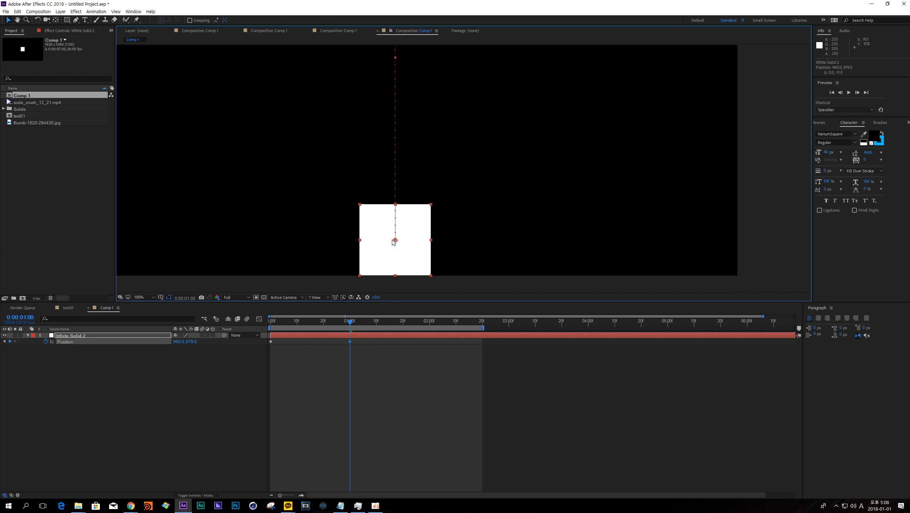
{"action": "left_click", "coordinate": [191, 342]}
{"action": "type", "text": "960"}
{"action": "key", "text": "Return"}
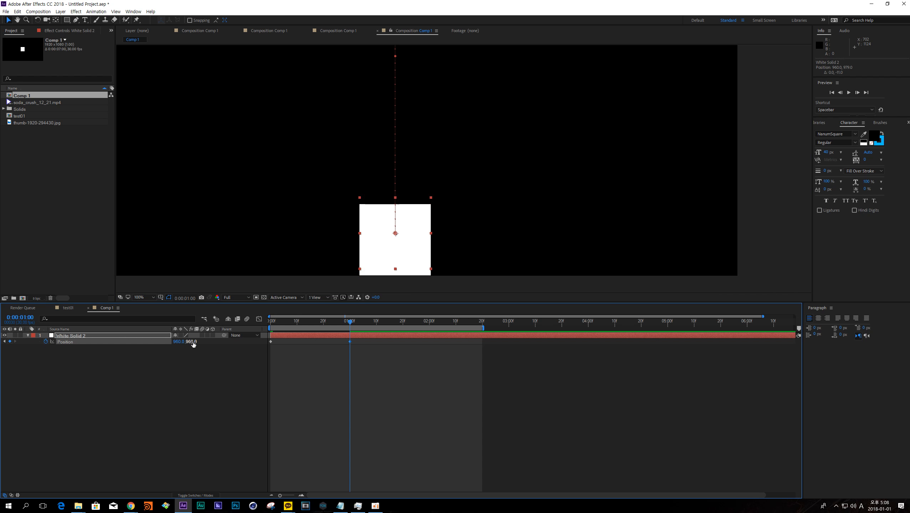
{"action": "left_click", "coordinate": [192, 342]}
{"action": "type", "text": "980"}
{"action": "key", "text": "Return"}
{"action": "scroll", "coordinate": [394, 268], "scroll_direction": "down", "scroll_amount": 1}
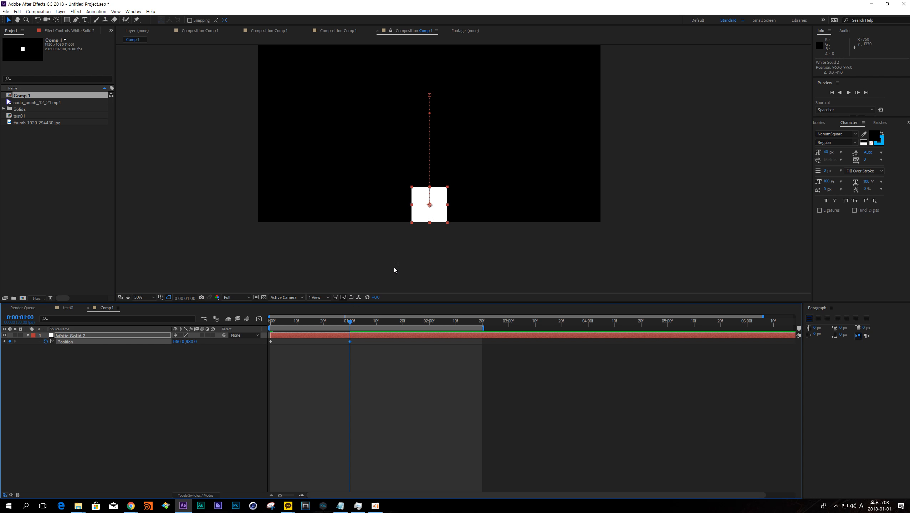
{"action": "left_click_drag", "start_coordinate": [389, 213], "coordinate": [397, 249]}
Step: Play the square's falling animation repeatedly to examine its constant-speed motion
{"action": "key", "text": "space"}
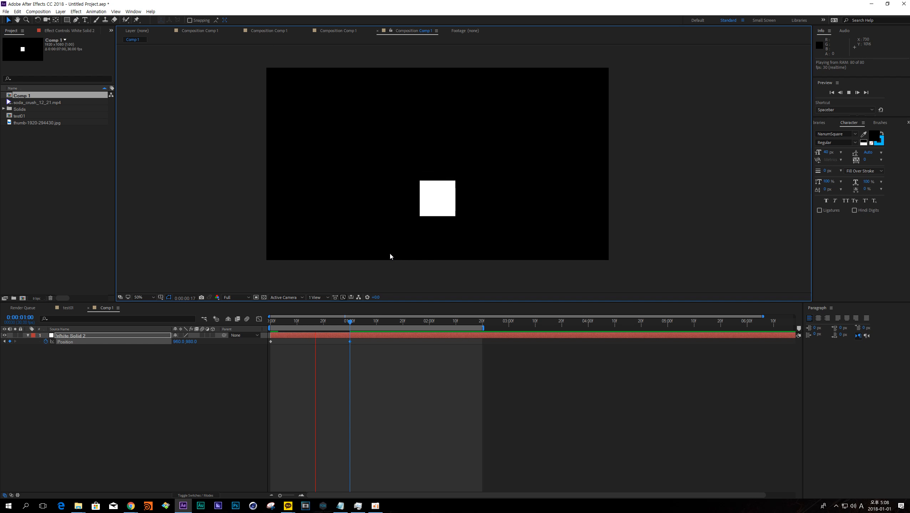
{"action": "key", "text": "space"}
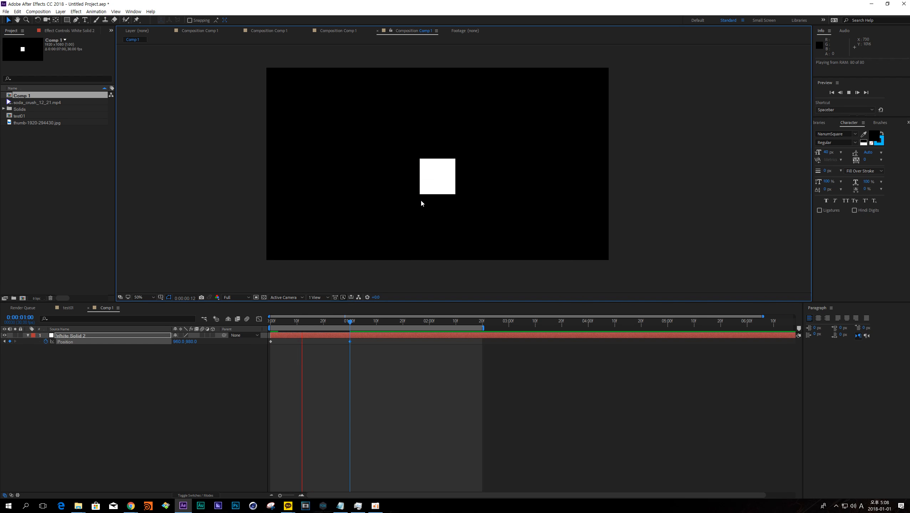
{"action": "key", "text": "space"}
{"action": "key", "text": "space"}
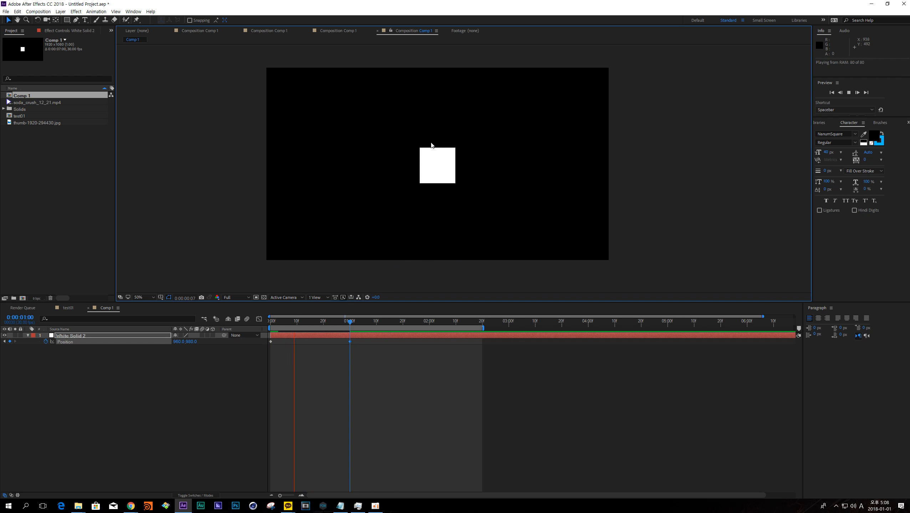
{"action": "key", "text": "space"}
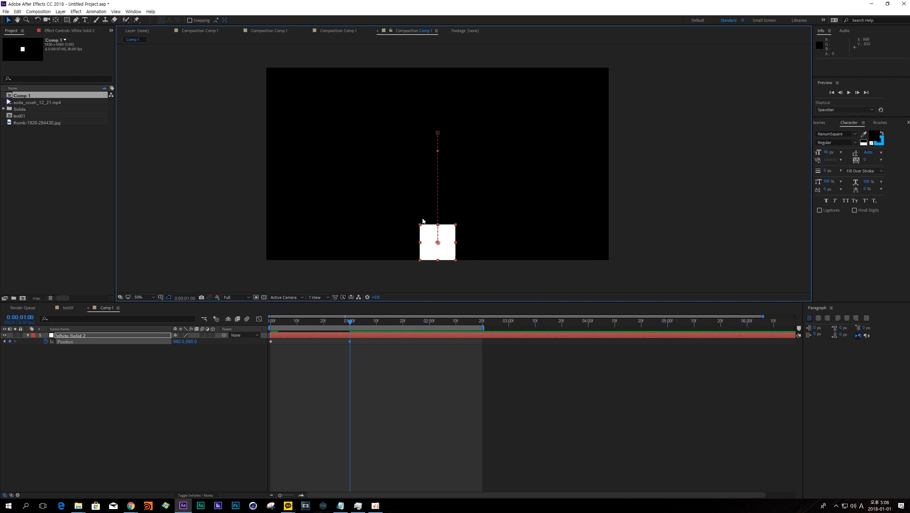
Step: Apply Easy Ease to both Position keyframes and briefly check the resulting curve in the Graph Editor
{"action": "left_click", "coordinate": [388, 377]}
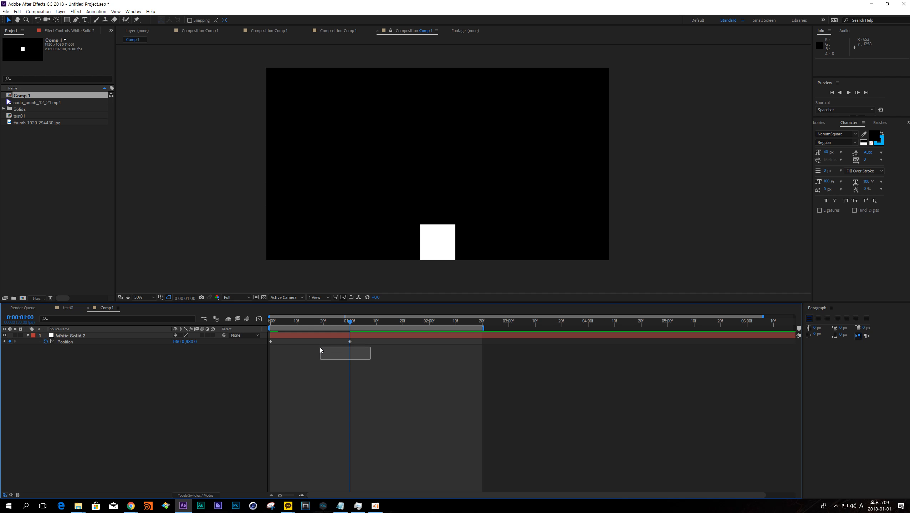
{"action": "left_click_drag", "start_coordinate": [320, 348], "coordinate": [258, 331]}
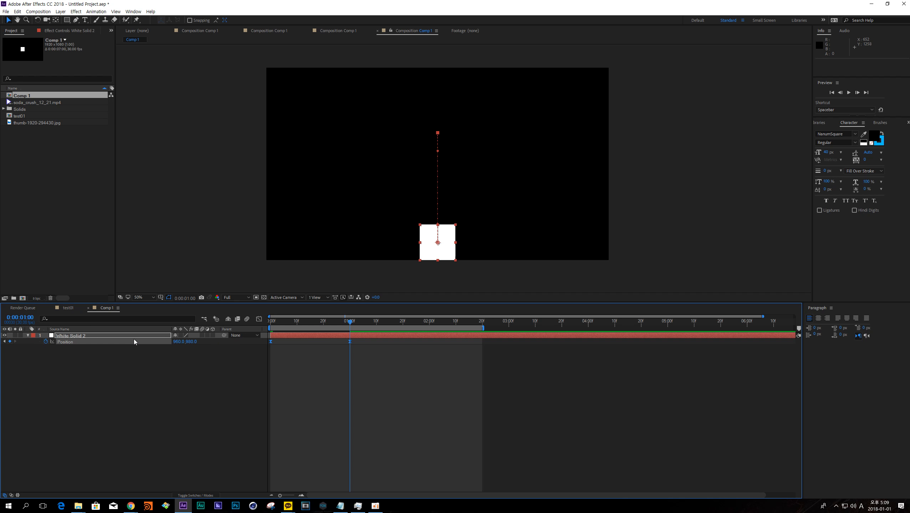
{"action": "left_click", "coordinate": [259, 319]}
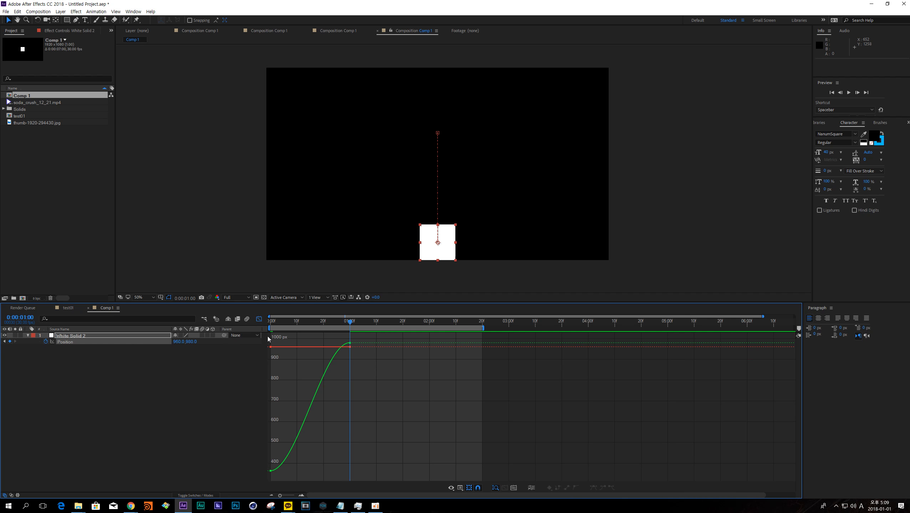
{"action": "left_click", "coordinate": [258, 319]}
Step: Play back the eased fall of the square to judge its acceleration and slowdown
{"action": "left_click", "coordinate": [270, 341]}
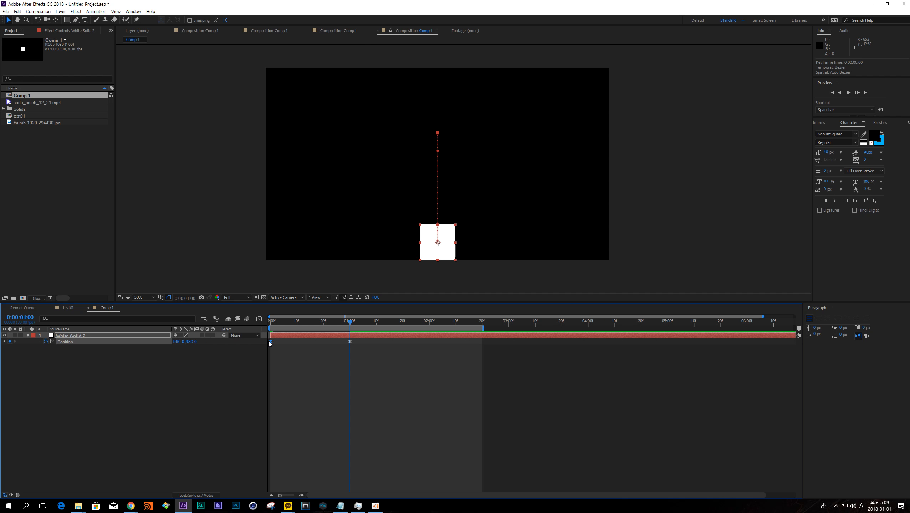
{"action": "key", "text": "space"}
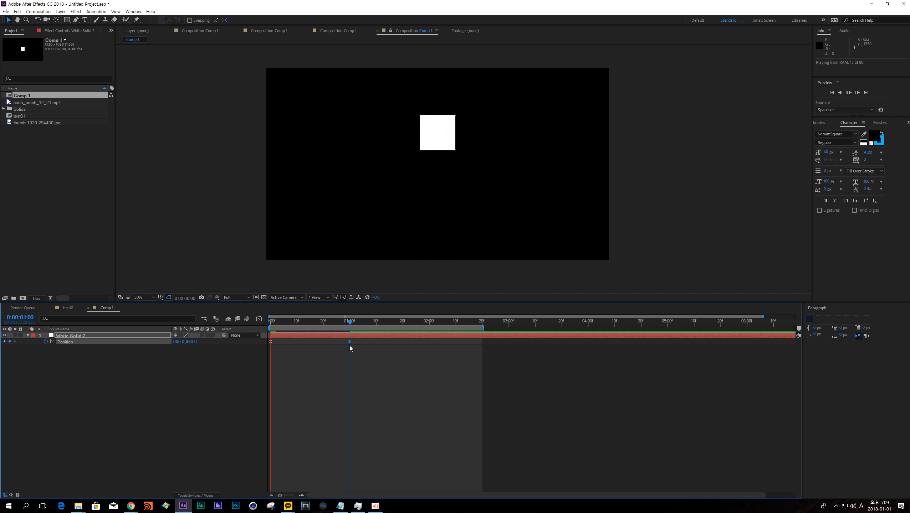
{"action": "key", "text": "space"}
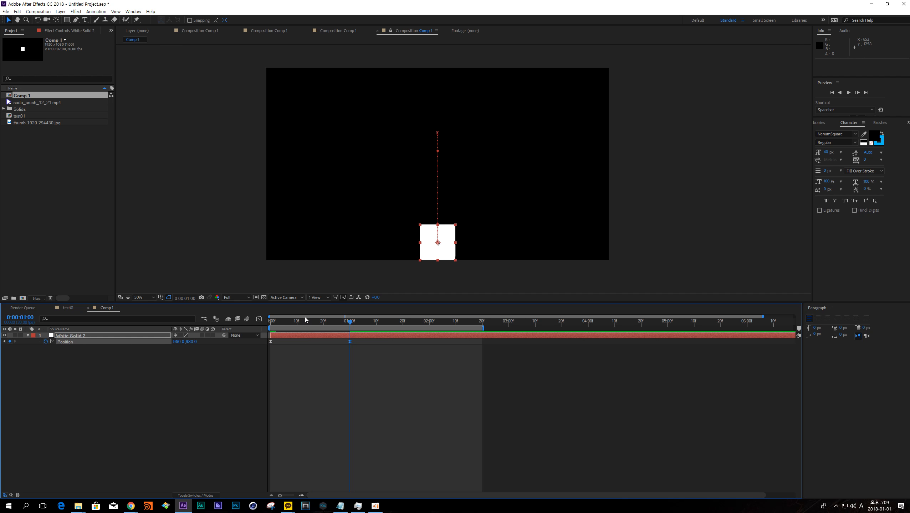
Step: Show the white solid's Position curve in the Graph Editor and examine its start and end keyframes
{"action": "left_click", "coordinate": [304, 322]}
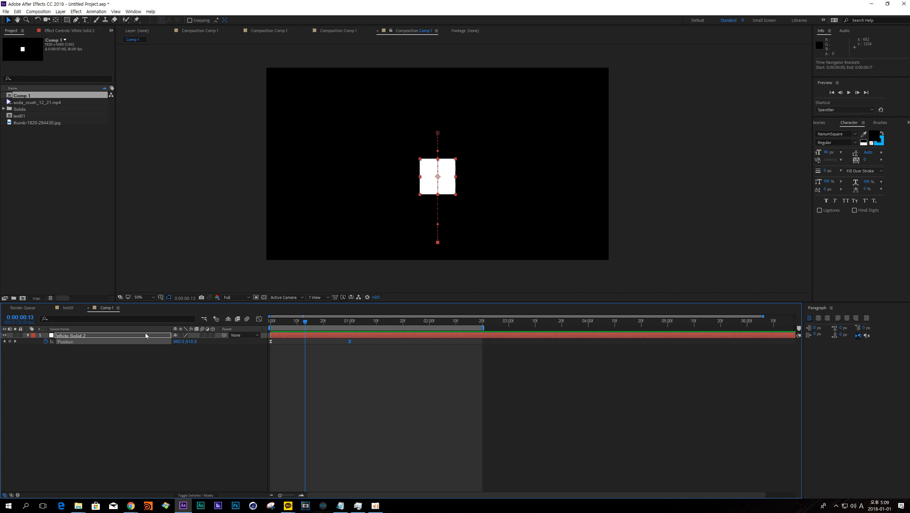
{"action": "left_click", "coordinate": [139, 341]}
{"action": "left_click", "coordinate": [288, 336]}
{"action": "left_click", "coordinate": [150, 343]}
{"action": "left_click", "coordinate": [259, 318]}
{"action": "left_click_drag", "start_coordinate": [344, 352], "coordinate": [342, 355]}
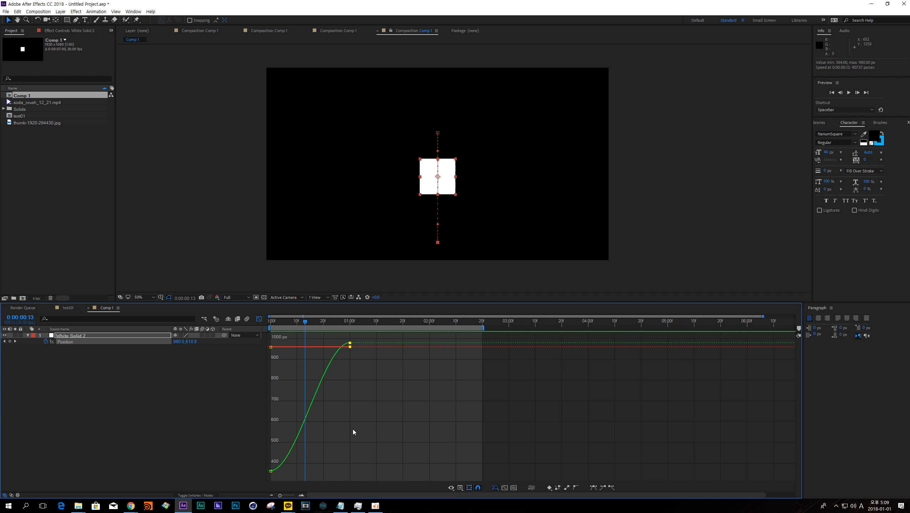
{"action": "left_click_drag", "start_coordinate": [343, 438], "coordinate": [270, 468]}
{"action": "left_click_drag", "start_coordinate": [345, 338], "coordinate": [366, 382]}
Step: Switch the Graph Editor from the value graph to Edit Speed Graph
{"action": "left_click", "coordinate": [460, 488]}
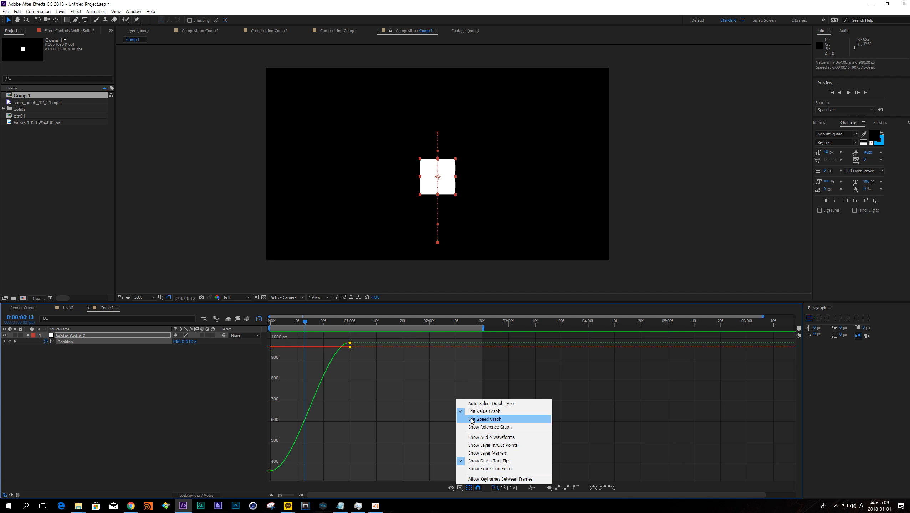
{"action": "left_click", "coordinate": [437, 432]}
{"action": "left_click", "coordinate": [460, 488]}
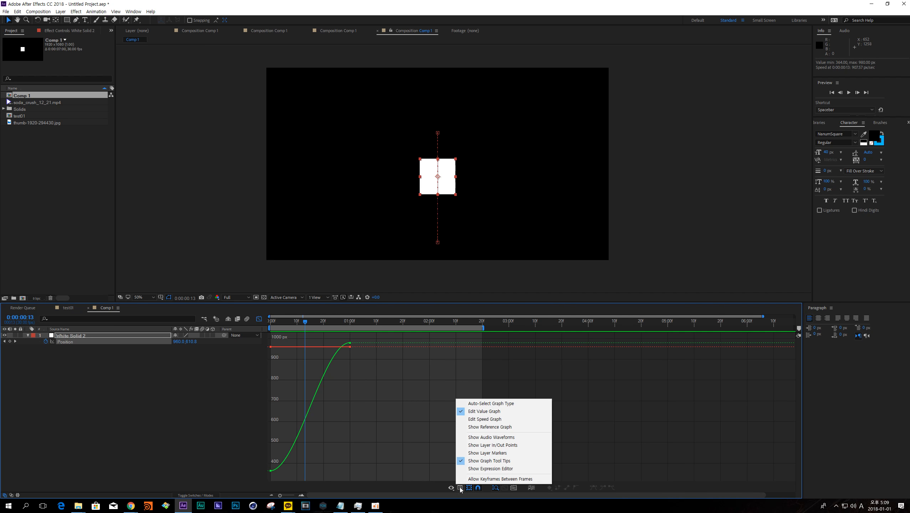
{"action": "left_click", "coordinate": [468, 421]}
Step: Shorten the first keyframe's speed handle and lengthen the last one's so the fall starts fast and slows gradually
{"action": "left_click_drag", "start_coordinate": [399, 403], "coordinate": [342, 472]}
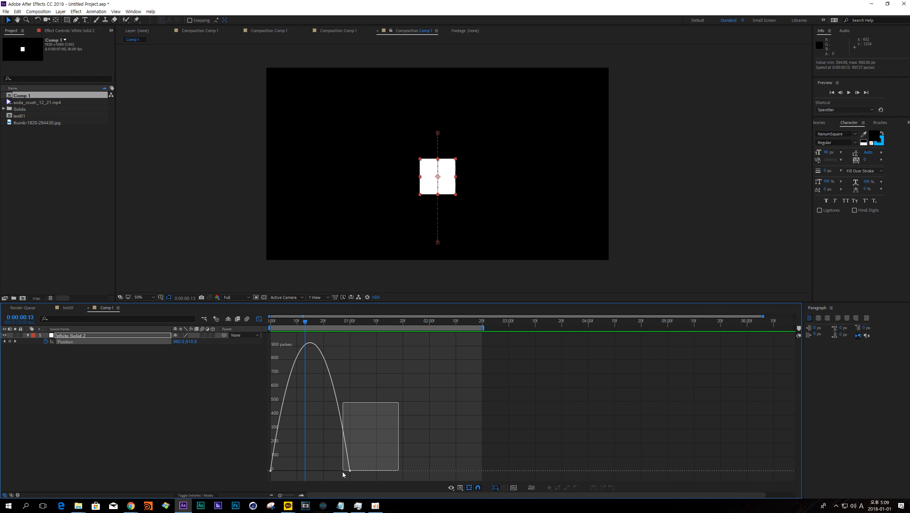
{"action": "left_click_drag", "start_coordinate": [308, 418], "coordinate": [273, 471]}
{"action": "left_click", "coordinate": [331, 470]}
{"action": "left_click", "coordinate": [348, 470]}
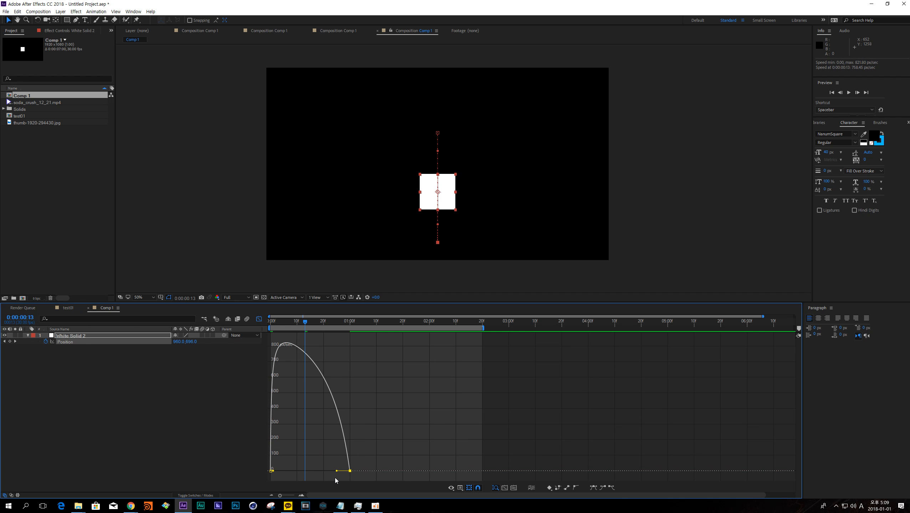
{"action": "left_click_drag", "start_coordinate": [336, 471], "coordinate": [315, 471]}
{"action": "key", "text": "minus"}
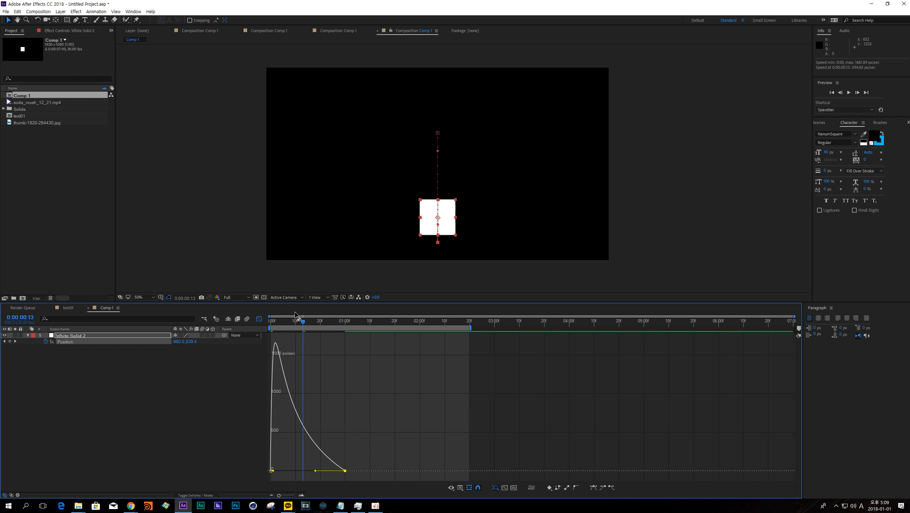
Step: Play the reshaped fall from 0:00 to check its fast start and gradual slowdown
{"action": "left_click_drag", "start_coordinate": [296, 321], "coordinate": [271, 320]}
{"action": "key", "text": "space"}
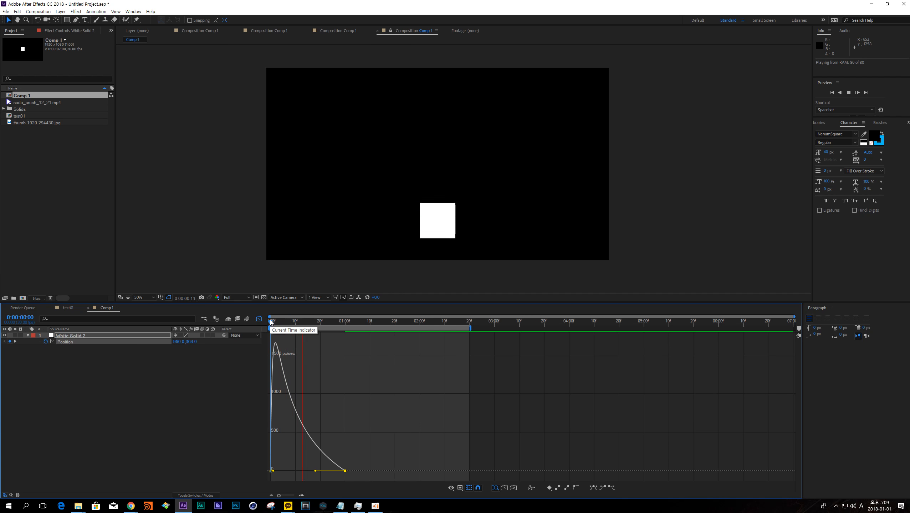
{"action": "key", "text": "space"}
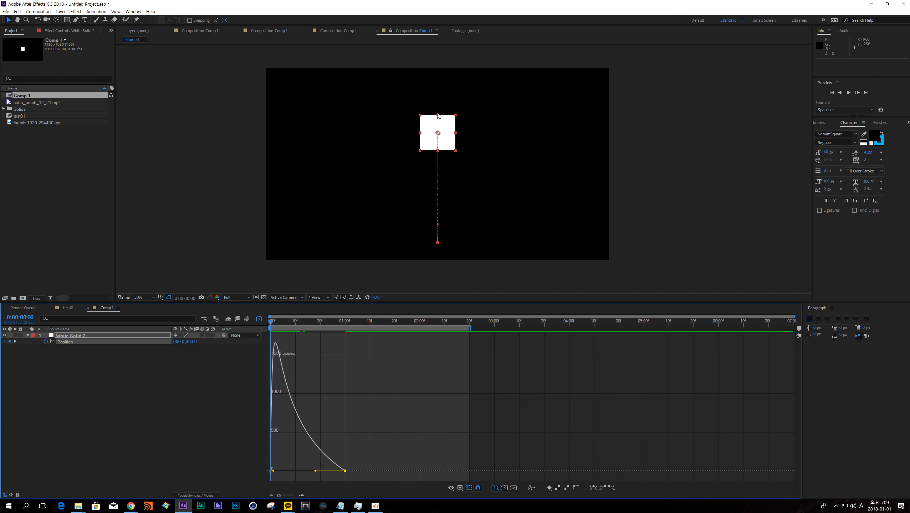
{"action": "key", "text": "space"}
{"action": "key", "text": "space"}
Step: Move the final Position keyframe to about 0:00:01:23 in the speed graph and preview the longer fall
{"action": "mouse_move", "coordinate": [345, 472]}
{"action": "left_mouse_down"}
{"action": "mouse_move", "coordinate": [403, 477]}
{"action": "mouse_move", "coordinate": [336, 471]}
{"action": "left_mouse_up"}
{"action": "key", "text": "space"}
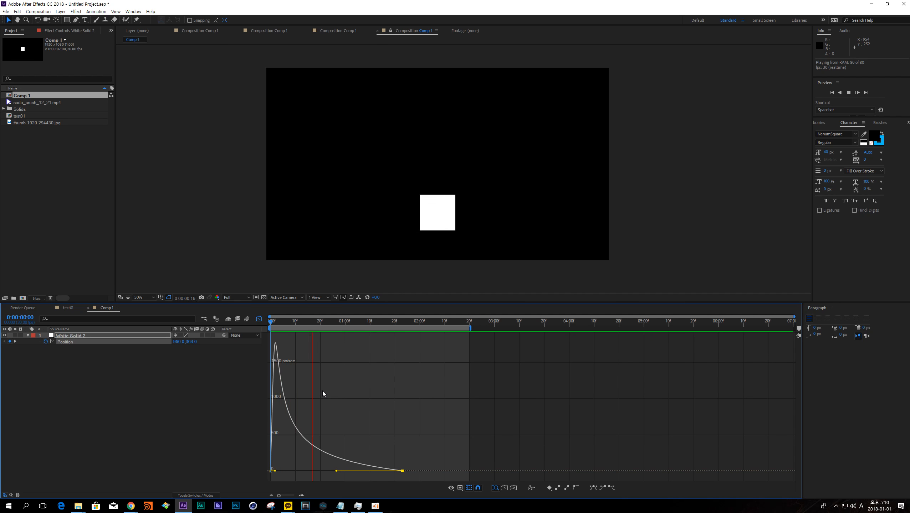
{"action": "key", "text": "space"}
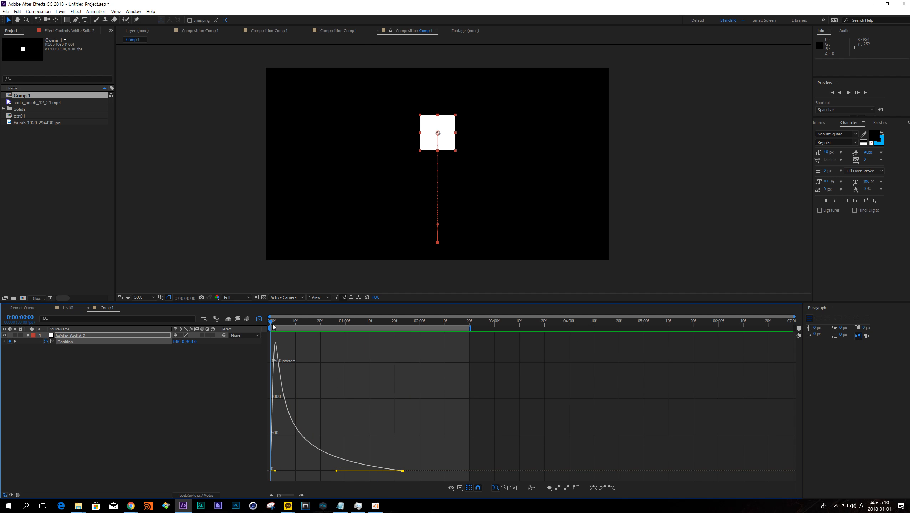
Step: Scrub and replay the extended fall to compare the square's movement with the speed curve
{"action": "left_click_drag", "start_coordinate": [272, 321], "coordinate": [355, 321]}
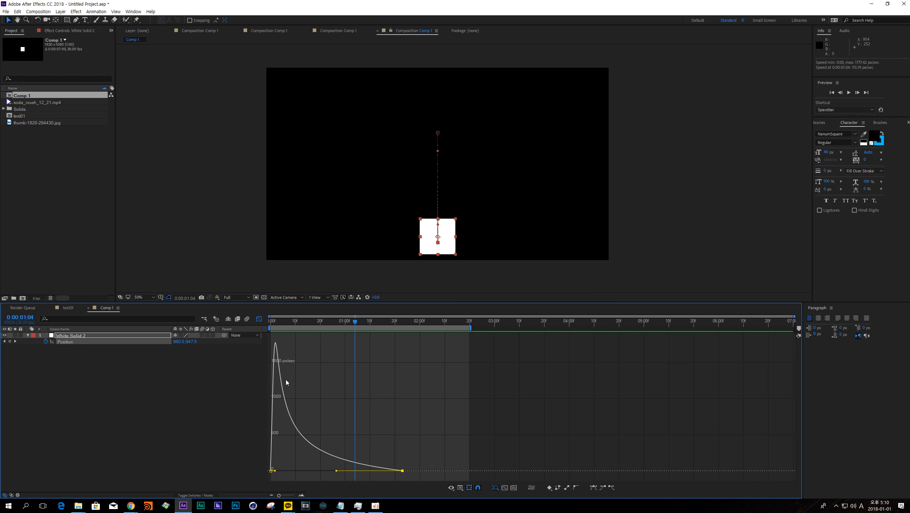
{"action": "left_click", "coordinate": [271, 323]}
{"action": "left_click_drag", "start_coordinate": [271, 323], "coordinate": [377, 476]}
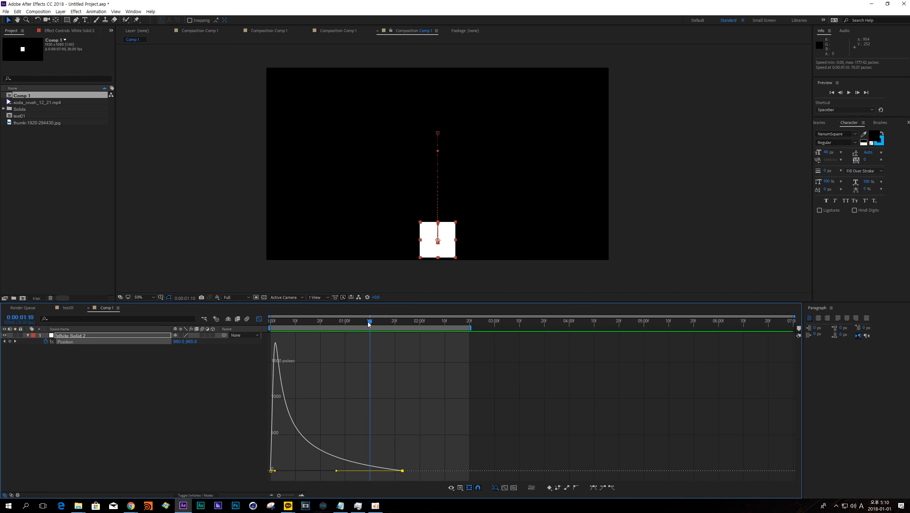
{"action": "mouse_move", "coordinate": [368, 325]}
{"action": "left_mouse_down"}
{"action": "mouse_move", "coordinate": [393, 324]}
{"action": "mouse_move", "coordinate": [372, 327]}
{"action": "left_mouse_up"}
{"action": "key", "text": "space"}
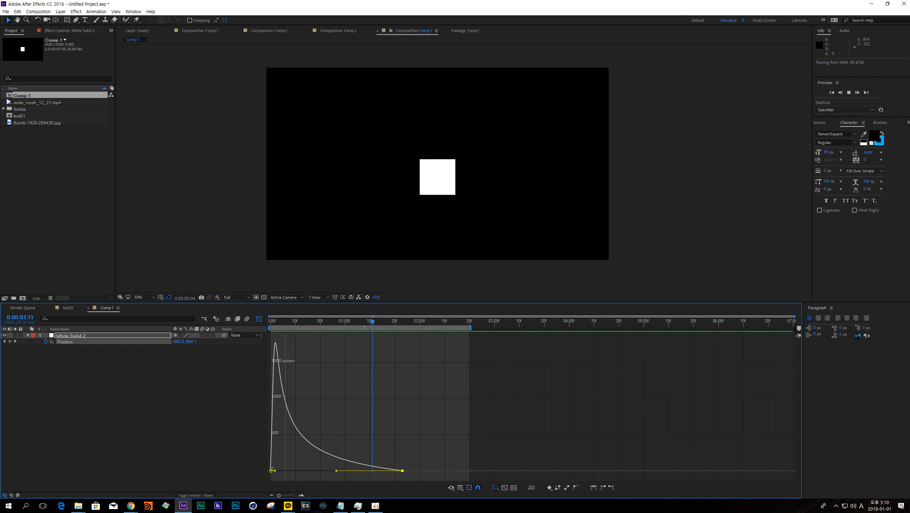
{"action": "key", "text": "space"}
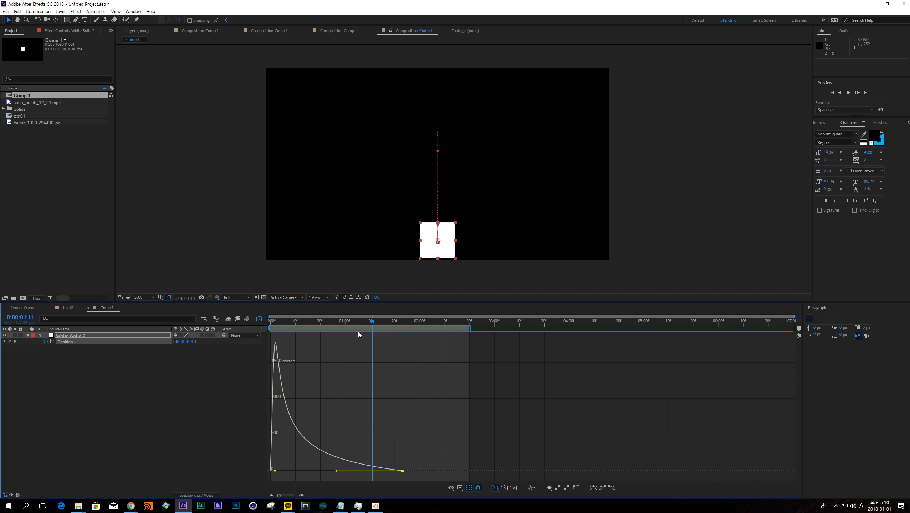
{"action": "key", "text": "space"}
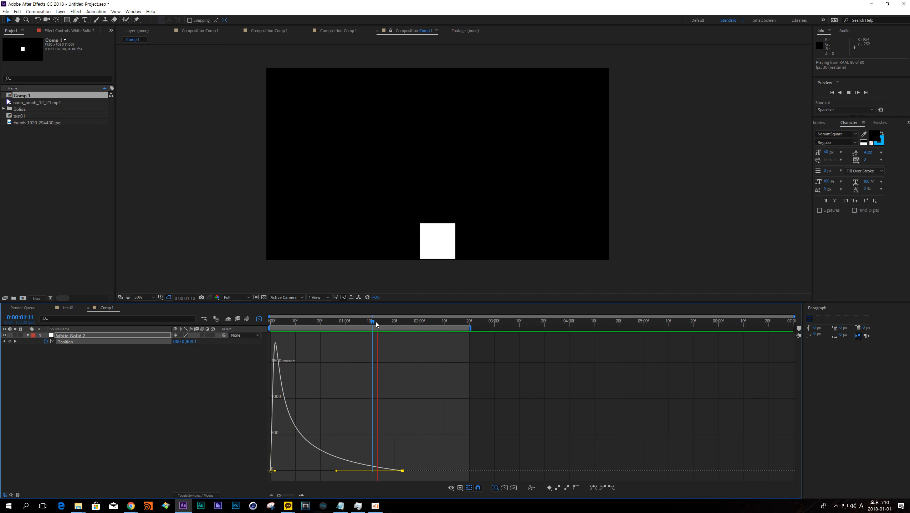
{"action": "left_click_drag", "start_coordinate": [375, 322], "coordinate": [318, 322]}
Step: Switch the Position curve back and forth between the speed graph and the value graph to compare their shapes
{"action": "left_click", "coordinate": [462, 490]}
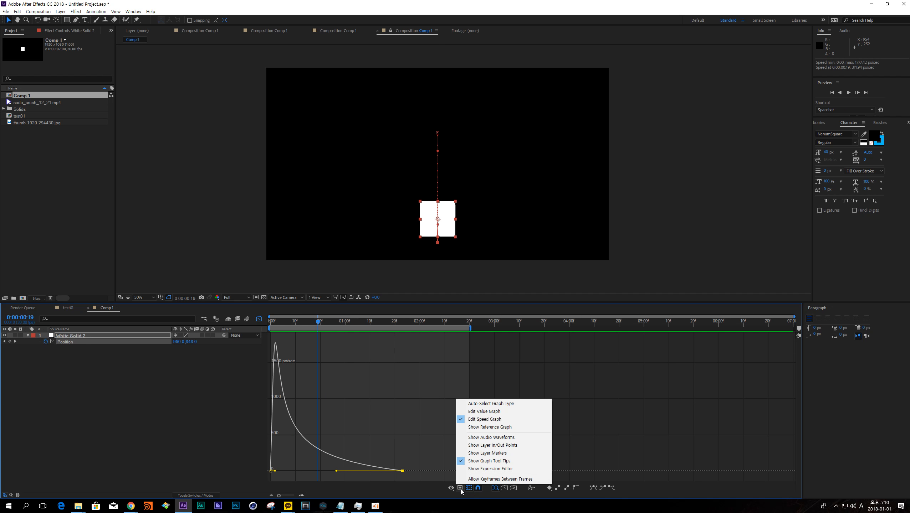
{"action": "left_click", "coordinate": [481, 422]}
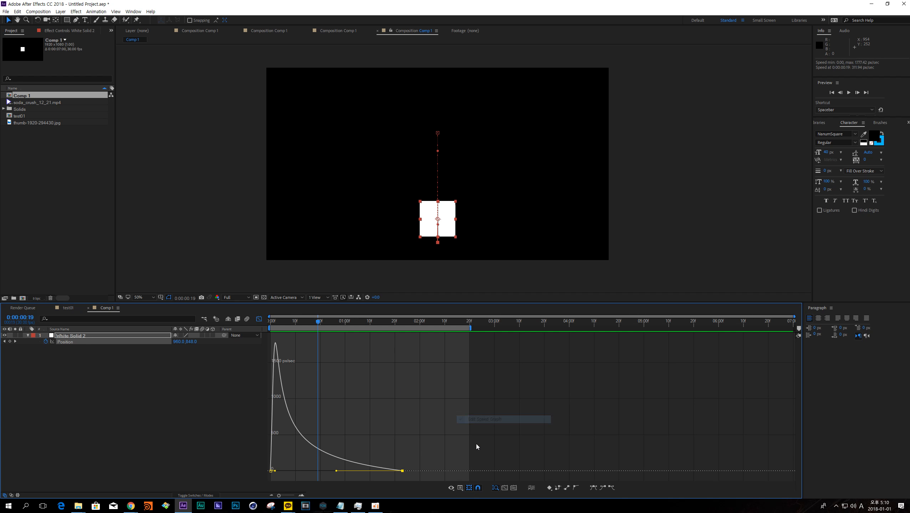
{"action": "left_click", "coordinate": [461, 489]}
{"action": "left_click", "coordinate": [489, 413]}
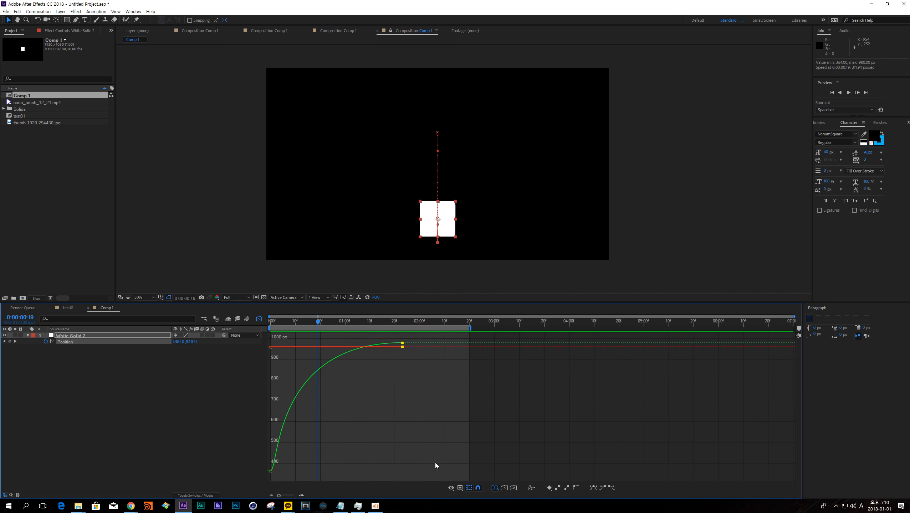
{"action": "left_click", "coordinate": [462, 487]}
{"action": "left_click", "coordinate": [465, 423]}
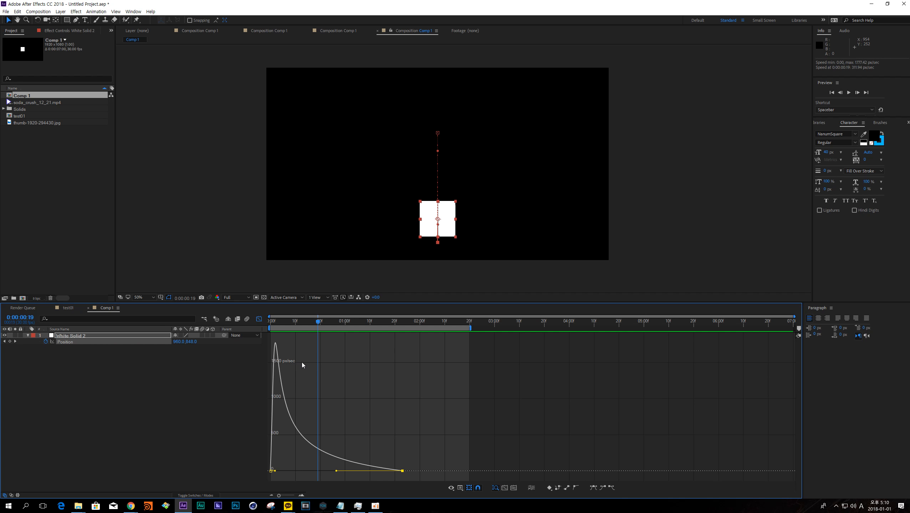
{"action": "left_click", "coordinate": [460, 489]}
{"action": "left_click", "coordinate": [484, 413]}
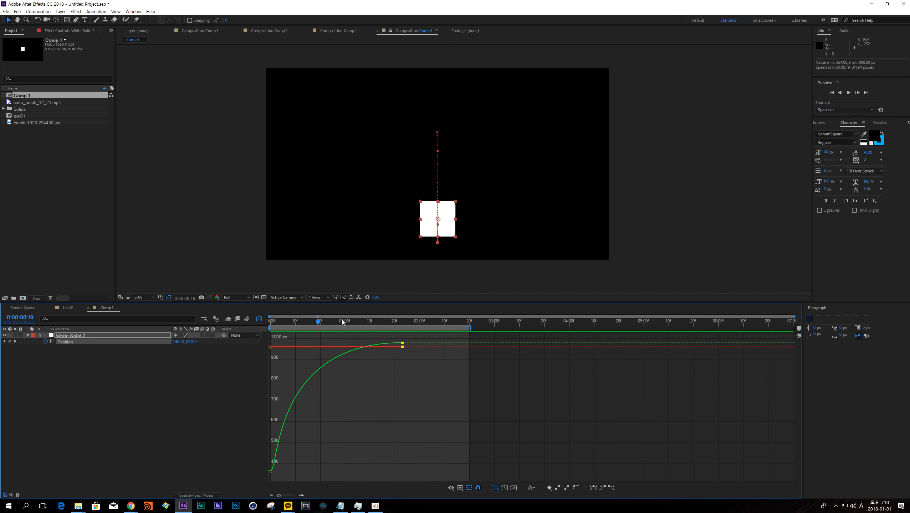
Step: Scrub to 0:00:01:17 in the value graph, check its keyframes, and view the speed graph at 0:00:00:14
{"action": "left_click_drag", "start_coordinate": [342, 320], "coordinate": [349, 321]}
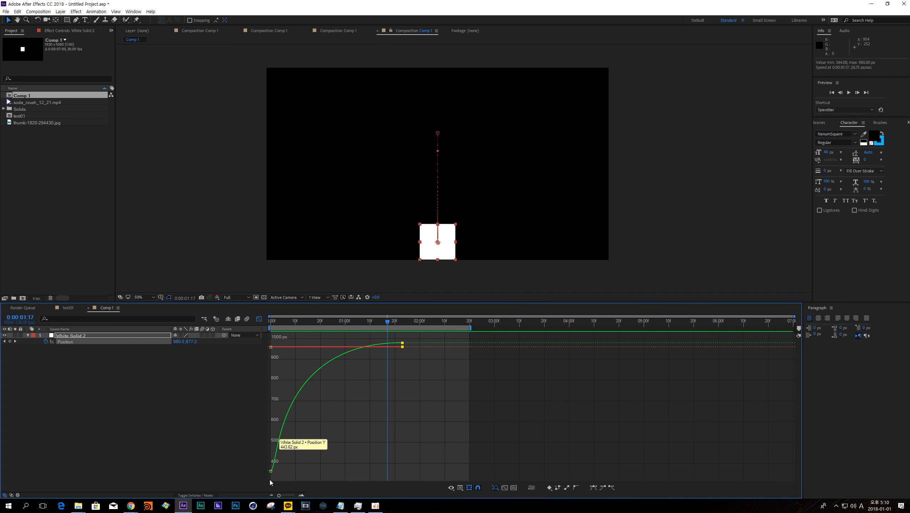
{"action": "left_click", "coordinate": [284, 339]}
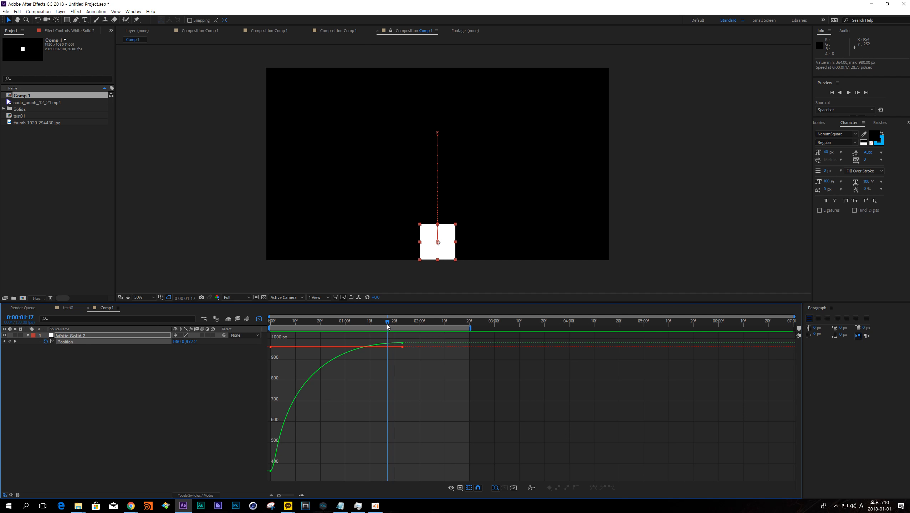
{"action": "left_click", "coordinate": [402, 344]}
{"action": "left_click", "coordinate": [459, 488]}
{"action": "left_click", "coordinate": [470, 419]}
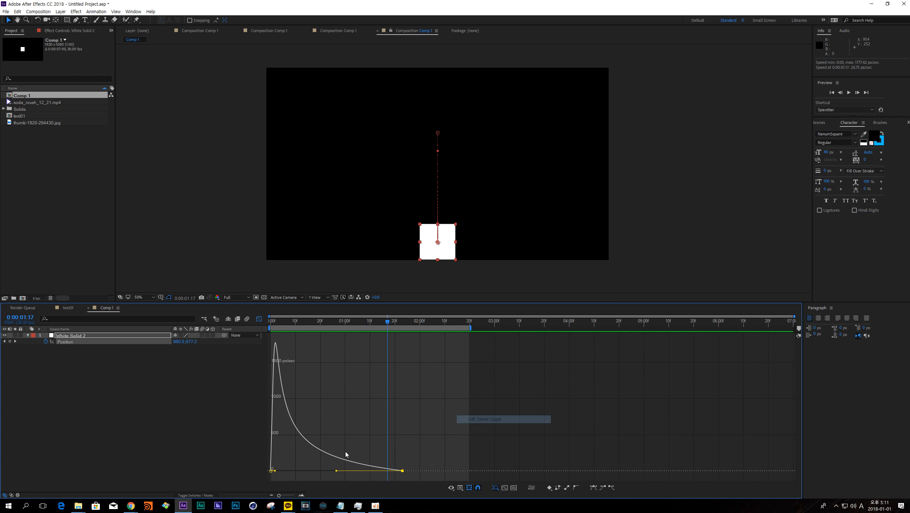
{"action": "left_click", "coordinate": [305, 323]}
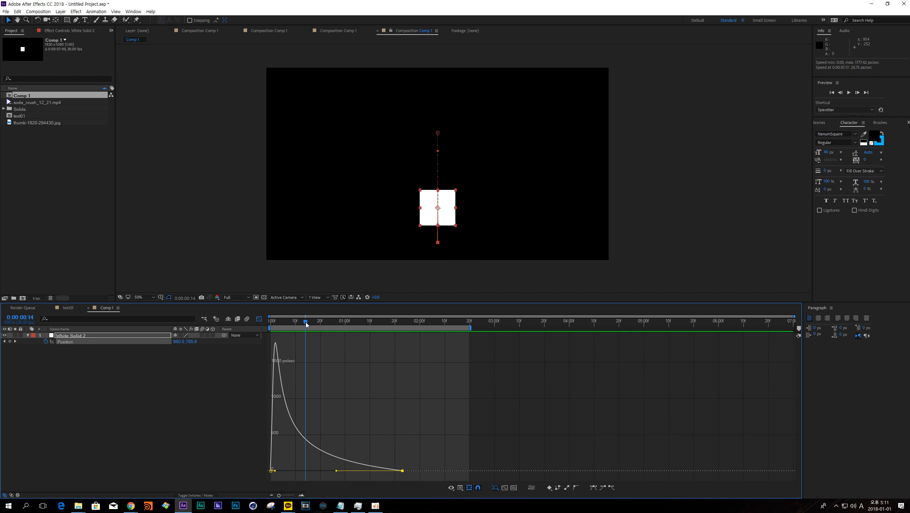
Step: Show the value graph again and select the final Position keyframe to examine whether it offers curve handles
{"action": "left_click", "coordinate": [461, 488]}
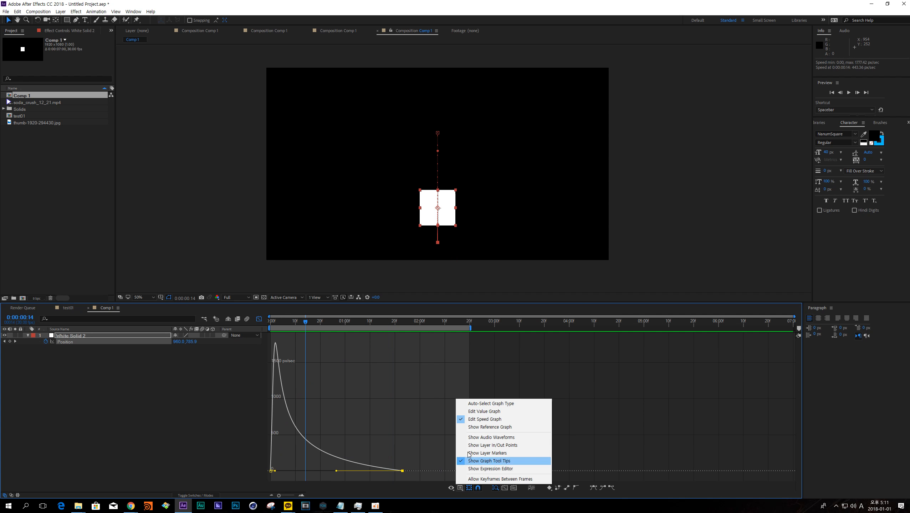
{"action": "left_click", "coordinate": [481, 420]}
{"action": "left_click", "coordinate": [460, 487]}
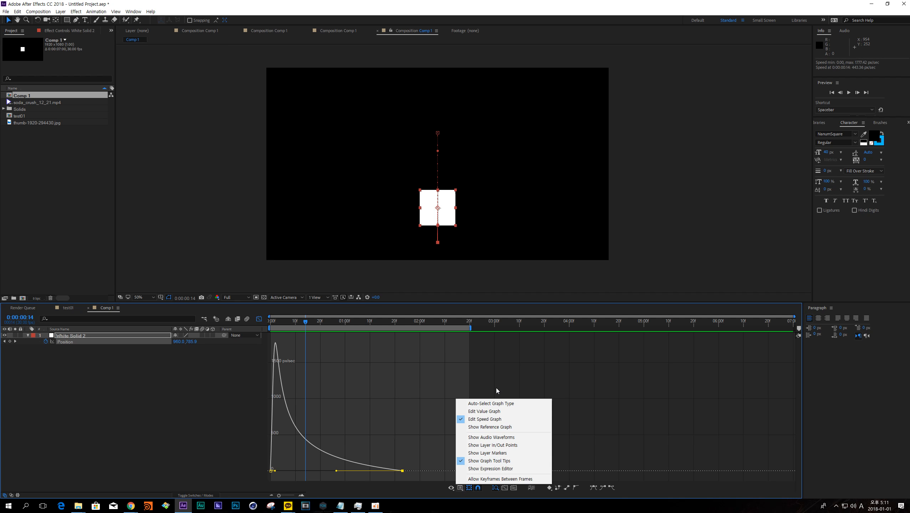
{"action": "left_click", "coordinate": [481, 412]}
{"action": "left_click", "coordinate": [460, 487]}
{"action": "left_click", "coordinate": [413, 344]}
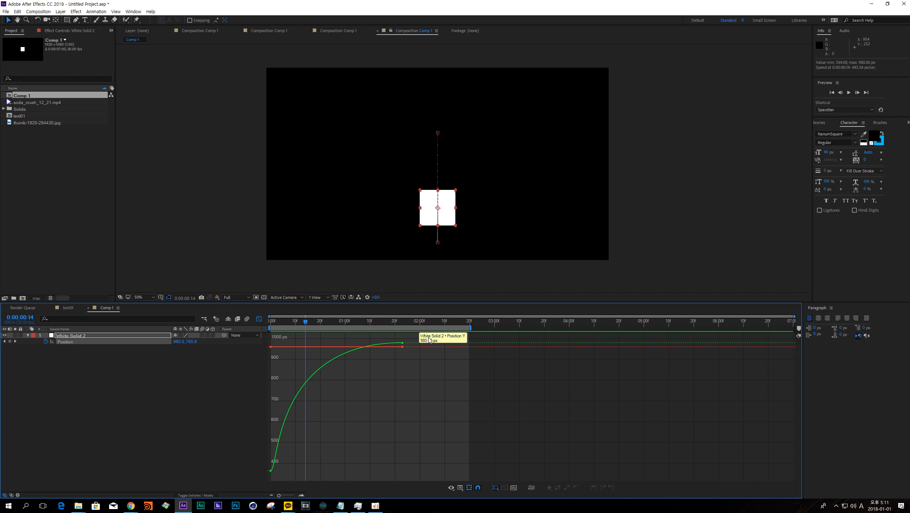
{"action": "left_click_drag", "start_coordinate": [424, 338], "coordinate": [371, 364]}
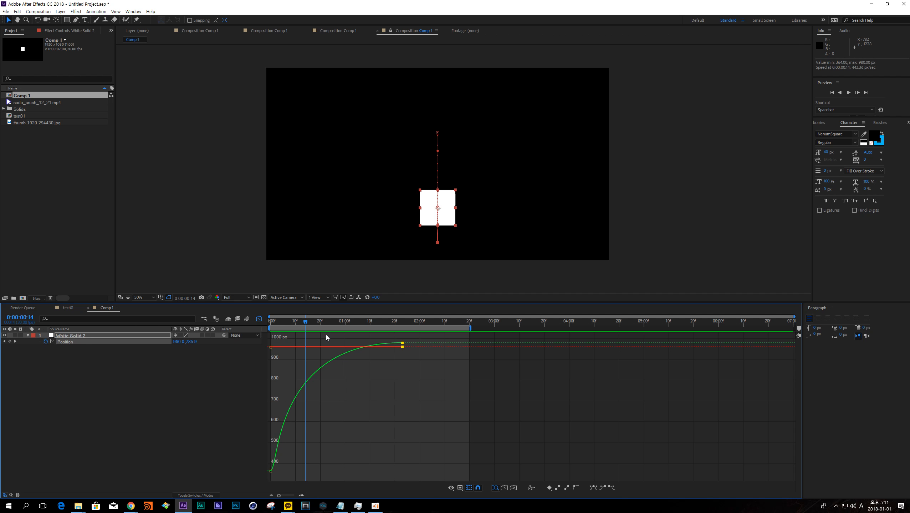
Step: Scrub the fall in the speed graph, from its early peak out to 0:00:01:05, comparing speed with the square's movement
{"action": "left_click", "coordinate": [460, 487]}
{"action": "left_click", "coordinate": [474, 418]}
{"action": "left_click", "coordinate": [292, 323]}
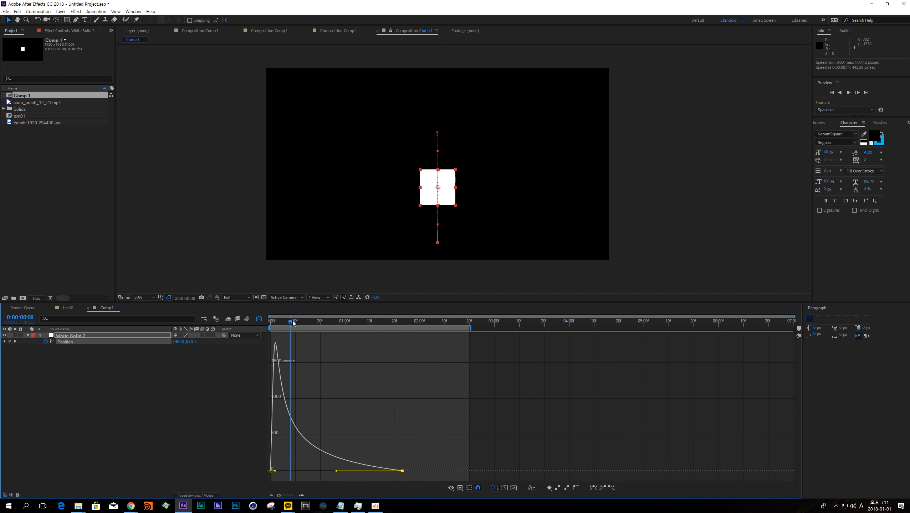
{"action": "left_click_drag", "start_coordinate": [292, 322], "coordinate": [285, 322]}
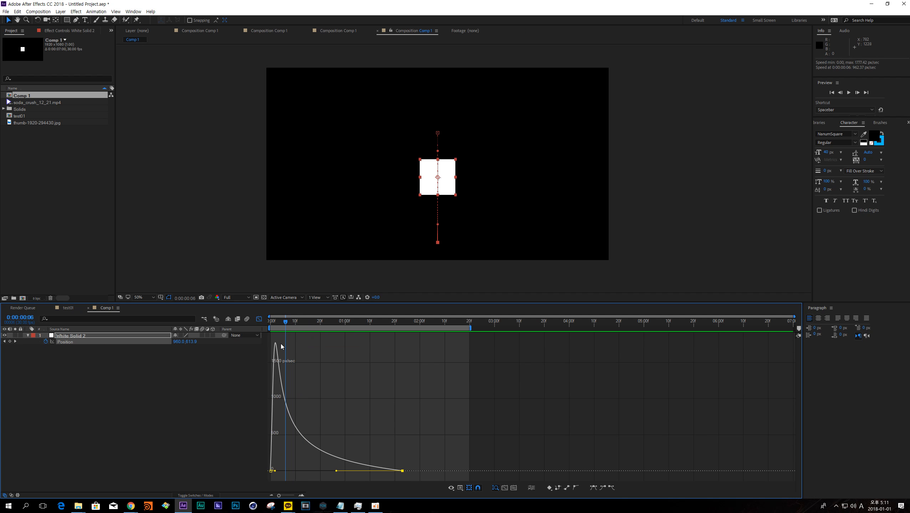
{"action": "left_click", "coordinate": [277, 322]}
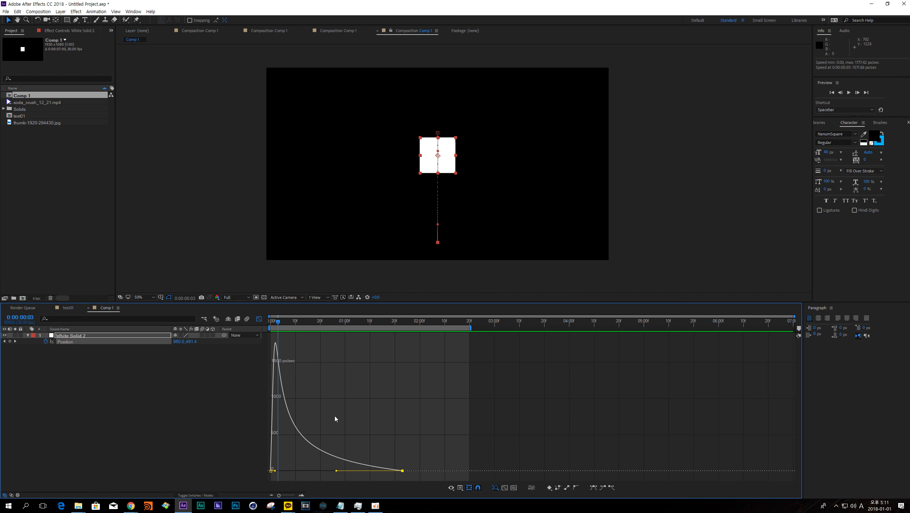
{"action": "left_click_drag", "start_coordinate": [277, 322], "coordinate": [296, 326]}
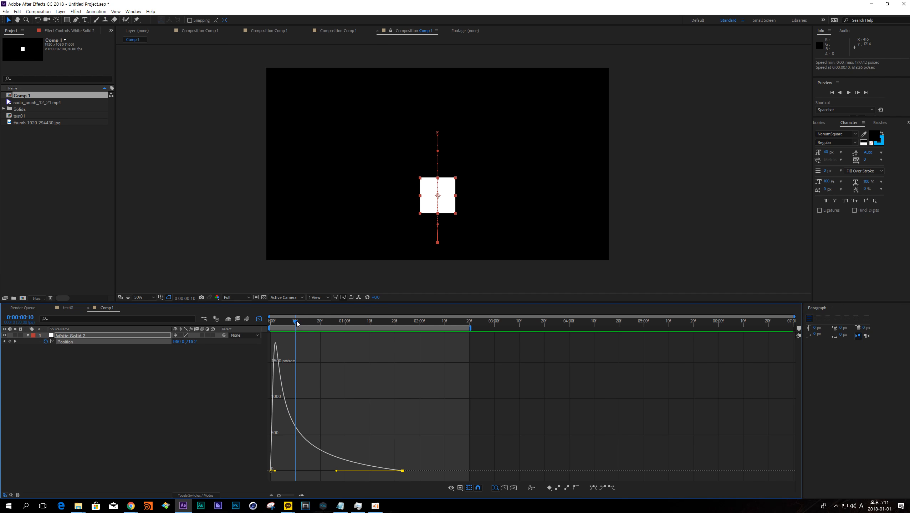
{"action": "left_click_drag", "start_coordinate": [297, 324], "coordinate": [357, 322]}
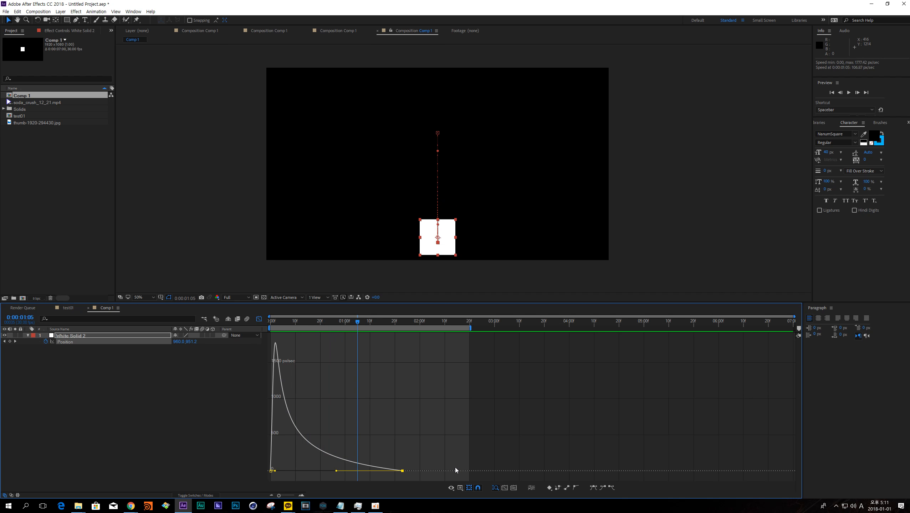
Step: Scrub the fall between 0:00:00:11 and 0:00:00:25 in the value graph to relate the curve to the square's height
{"action": "left_click", "coordinate": [460, 487]}
{"action": "left_click", "coordinate": [469, 412]}
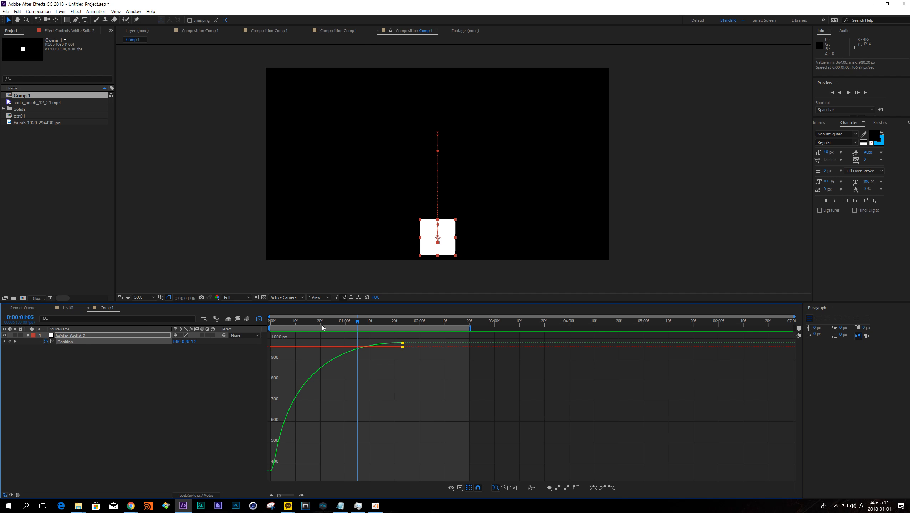
{"action": "left_click_drag", "start_coordinate": [322, 325], "coordinate": [298, 321]}
{"action": "left_click_drag", "start_coordinate": [420, 364], "coordinate": [387, 339]}
{"action": "left_click_drag", "start_coordinate": [287, 447], "coordinate": [270, 476]}
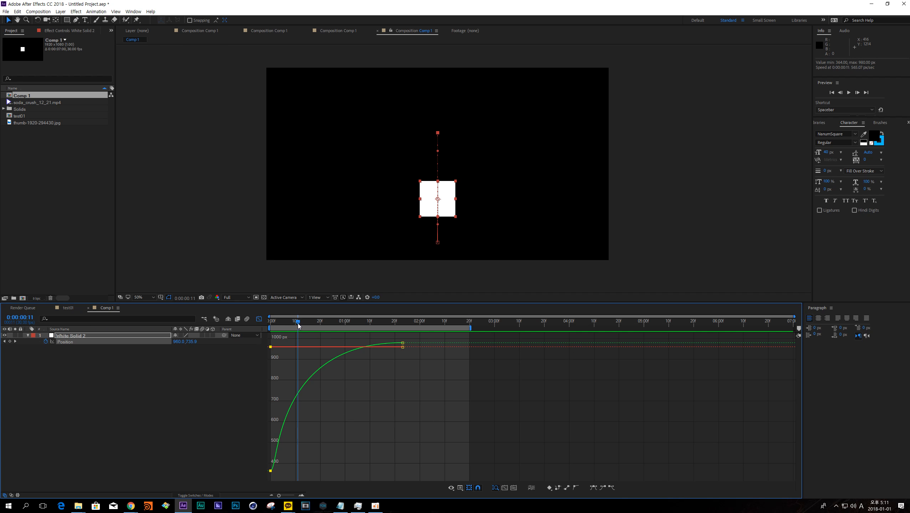
{"action": "left_click_drag", "start_coordinate": [298, 323], "coordinate": [331, 340]}
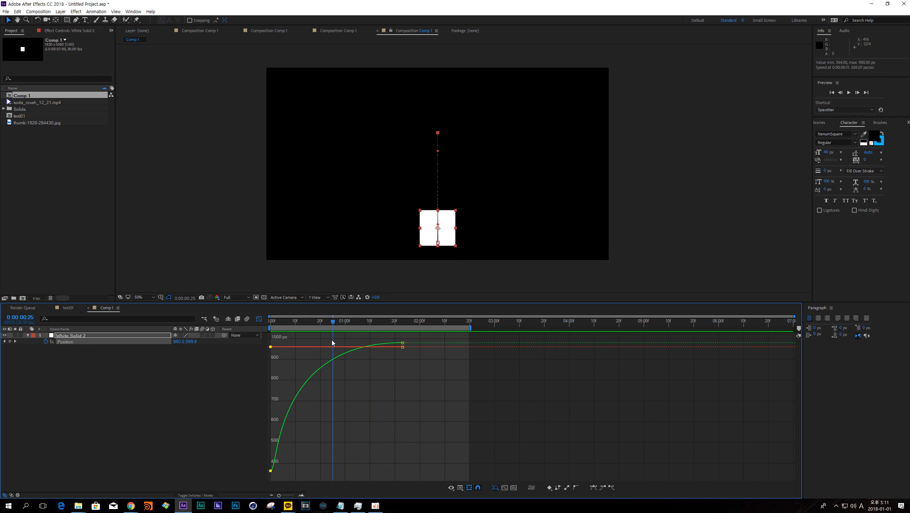
Step: Move the first Position keyframe in the value graph to a Y value of about 374 px
{"action": "left_click_drag", "start_coordinate": [304, 437], "coordinate": [261, 477]}
{"action": "left_click_drag", "start_coordinate": [294, 454], "coordinate": [281, 471]}
{"action": "left_click", "coordinate": [279, 472]}
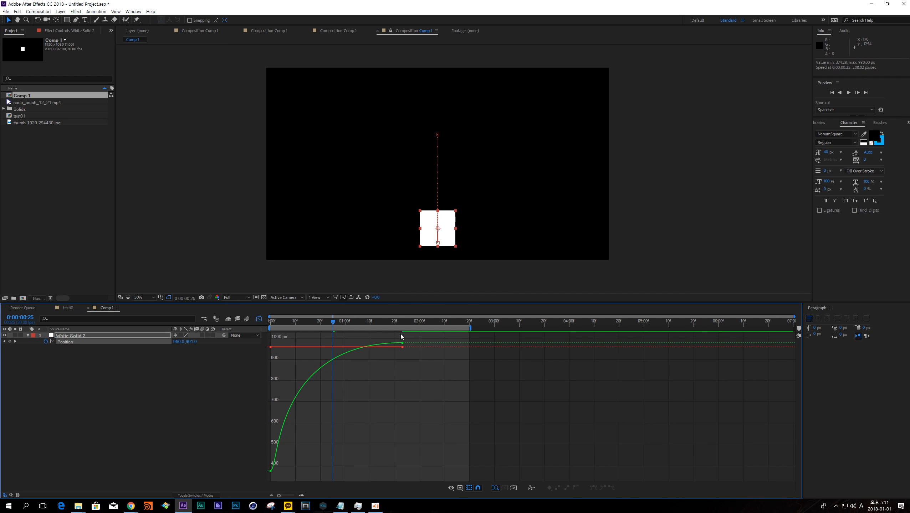
Step: Select all Position keyframes of White Solid 2 and separate the property's dimensions
{"action": "left_click", "coordinate": [402, 344]}
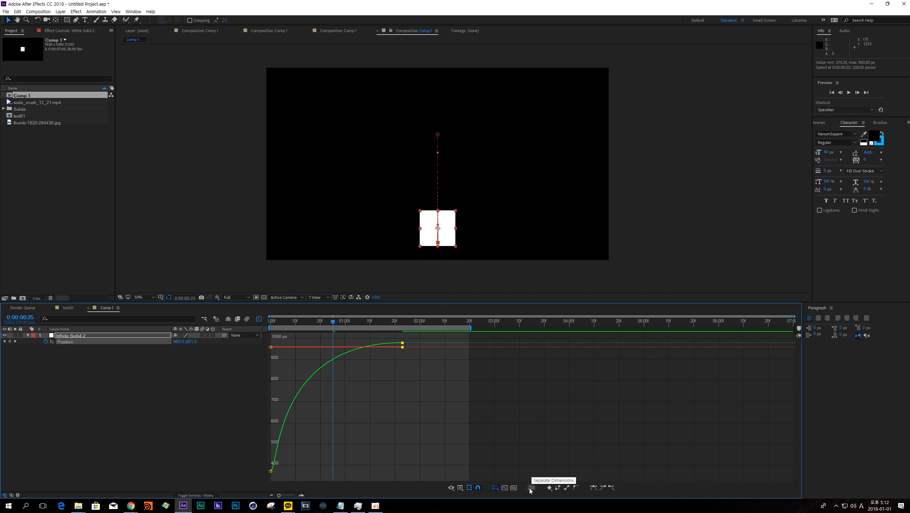
{"action": "left_click", "coordinate": [318, 392]}
{"action": "left_click", "coordinate": [65, 342]}
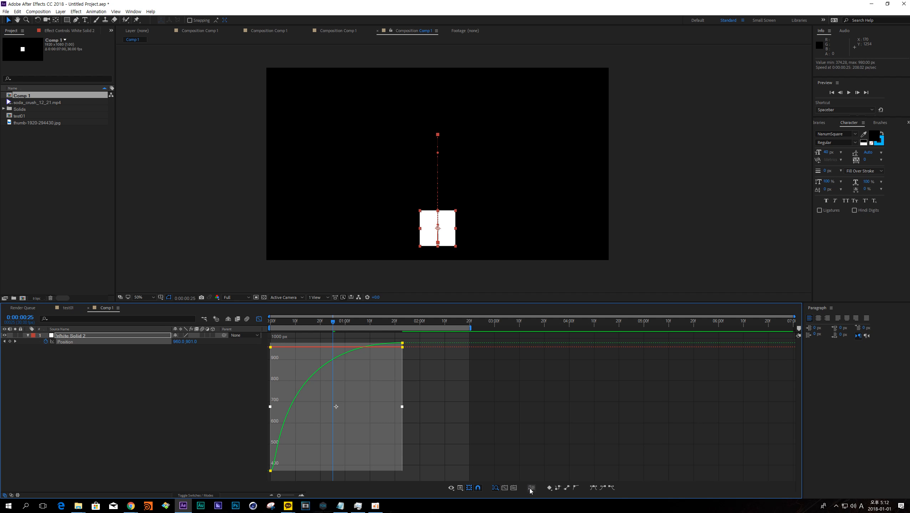
{"action": "left_click", "coordinate": [531, 488]}
Step: Examine the X Position and Y Position curves one at a time in the Graph Editor
{"action": "left_click", "coordinate": [91, 389]}
{"action": "left_click", "coordinate": [64, 342]}
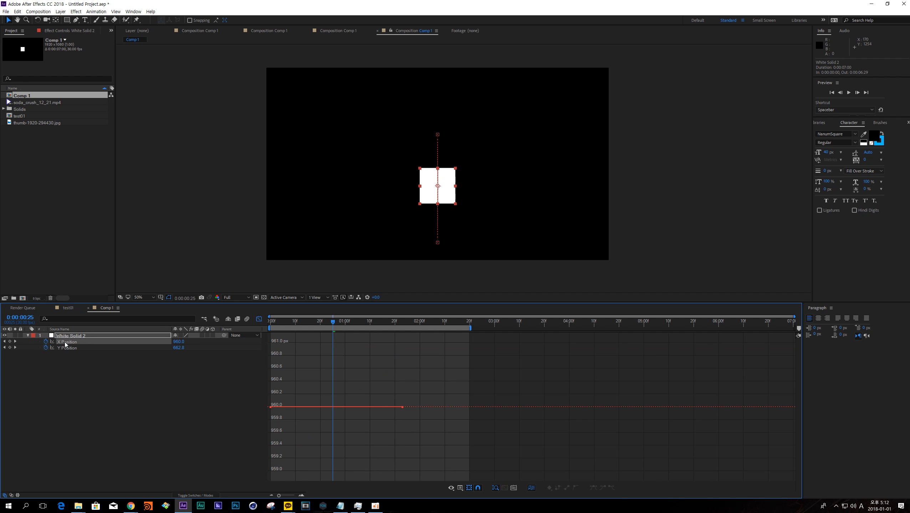
{"action": "left_click", "coordinate": [63, 348]}
{"action": "left_click", "coordinate": [63, 343]}
{"action": "left_click", "coordinate": [63, 347]}
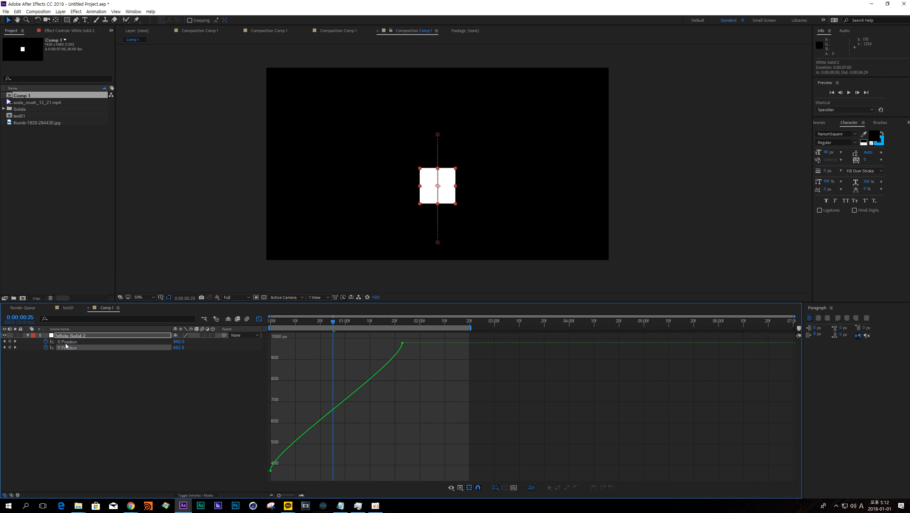
Step: Leave the Graph Editor, convert all X and Y Position keyframes to linear, and scrub to 0:00:01:01
{"action": "left_click", "coordinate": [259, 318]}
{"action": "left_click_drag", "start_coordinate": [440, 371], "coordinate": [256, 334]}
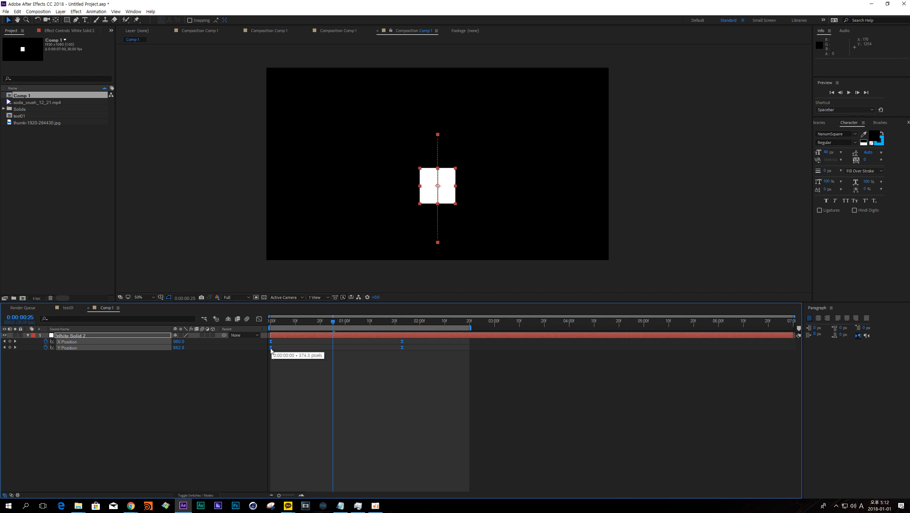
{"action": "left_click", "coordinate": [270, 347], "text": "ctrl"}
{"action": "left_click_drag", "start_coordinate": [277, 351], "coordinate": [259, 335]}
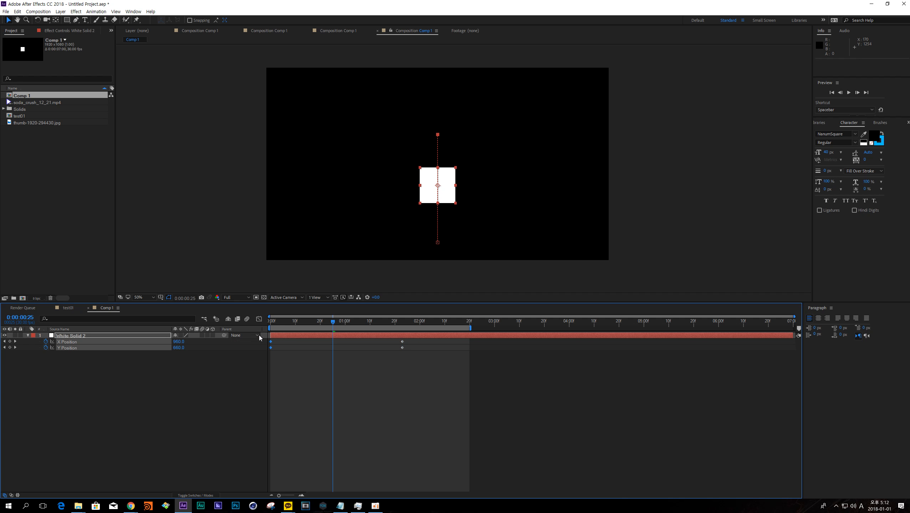
{"action": "left_click_drag", "start_coordinate": [416, 361], "coordinate": [261, 304]}
{"action": "left_click", "coordinate": [332, 340]}
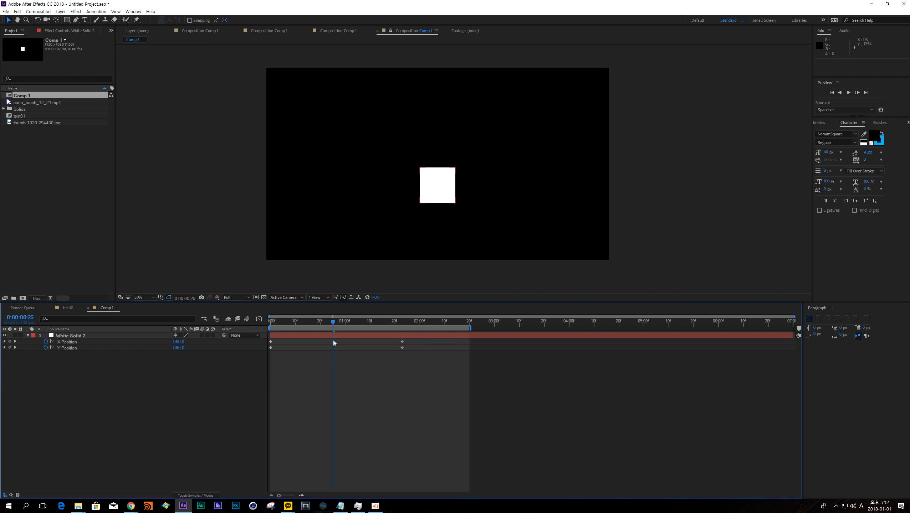
{"action": "mouse_move", "coordinate": [334, 325]}
{"action": "left_mouse_down"}
{"action": "mouse_move", "coordinate": [320, 325]}
{"action": "mouse_move", "coordinate": [347, 325]}
{"action": "left_mouse_up"}
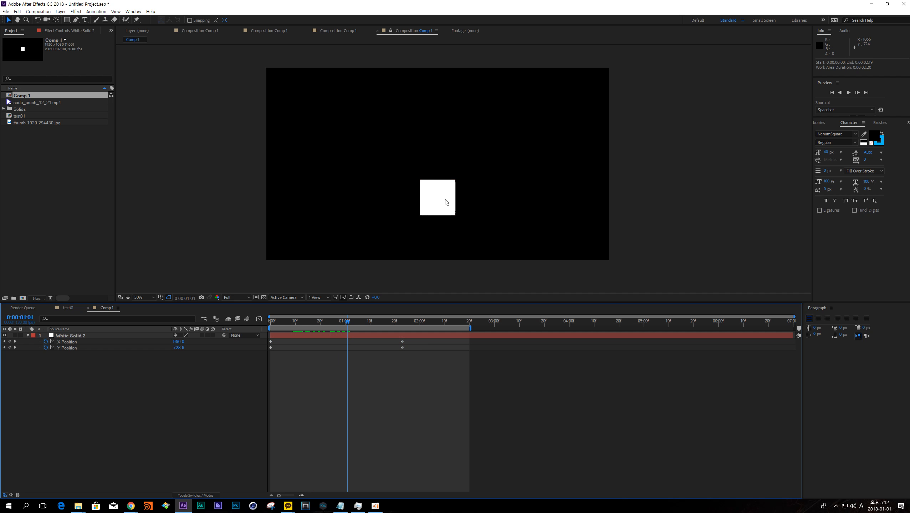
Step: Try a different X Position value, undo it, and remove all X Position keyframes by turning off that property's animation
{"action": "left_click", "coordinate": [72, 336]}
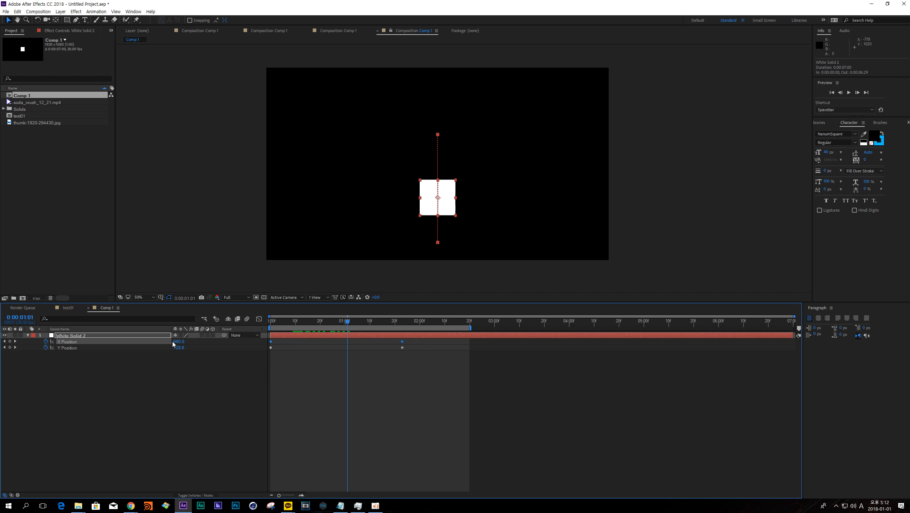
{"action": "mouse_move", "coordinate": [173, 342]}
{"action": "left_mouse_down"}
{"action": "mouse_move", "coordinate": [195, 342]}
{"action": "mouse_move", "coordinate": [146, 342]}
{"action": "mouse_move", "coordinate": [190, 342]}
{"action": "left_mouse_up"}
{"action": "key", "text": "ctrl+z"}
{"action": "left_click", "coordinate": [46, 341]}
Step: Apply Easy Ease to both Y Position keyframes and show their curve in the Graph Editor
{"action": "left_click_drag", "start_coordinate": [426, 382], "coordinate": [255, 336]}
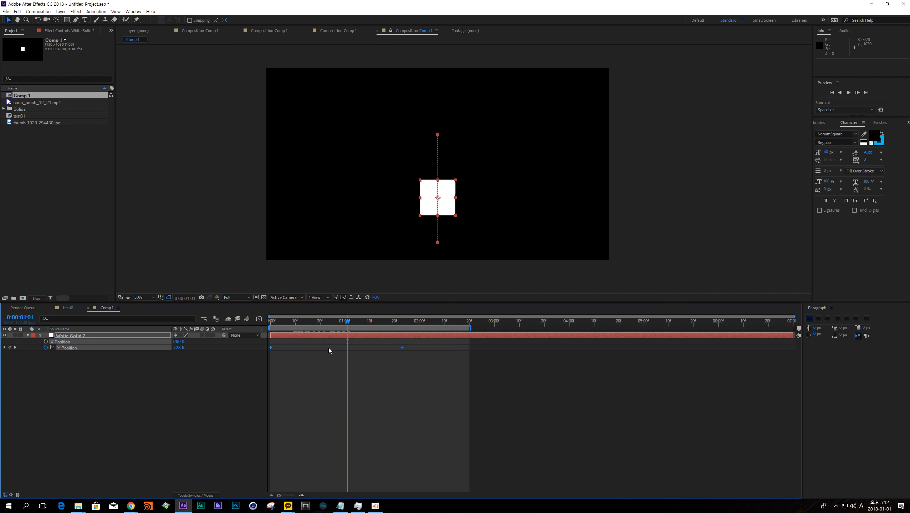
{"action": "key", "text": "F9"}
{"action": "left_click", "coordinate": [259, 318]}
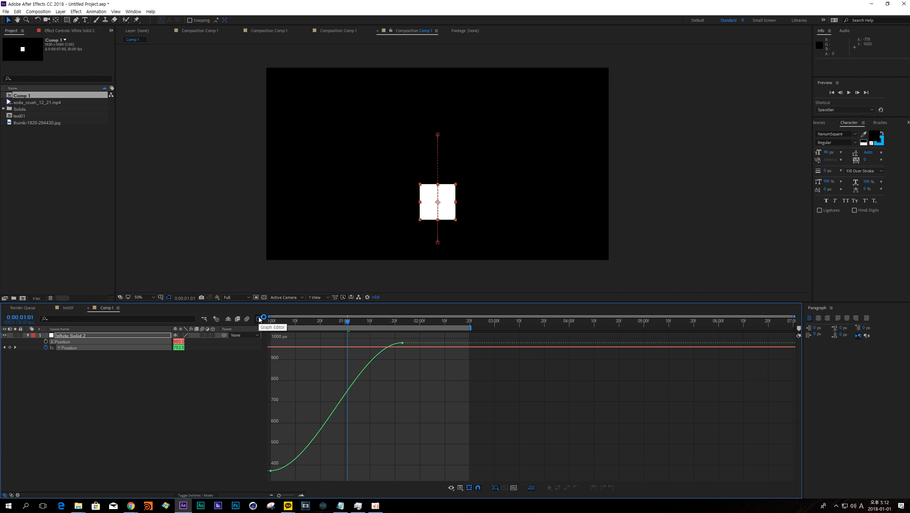
Step: Try lengthening the incoming handle of the last Y Position keyframe, and undo it
{"action": "left_click", "coordinate": [402, 343]}
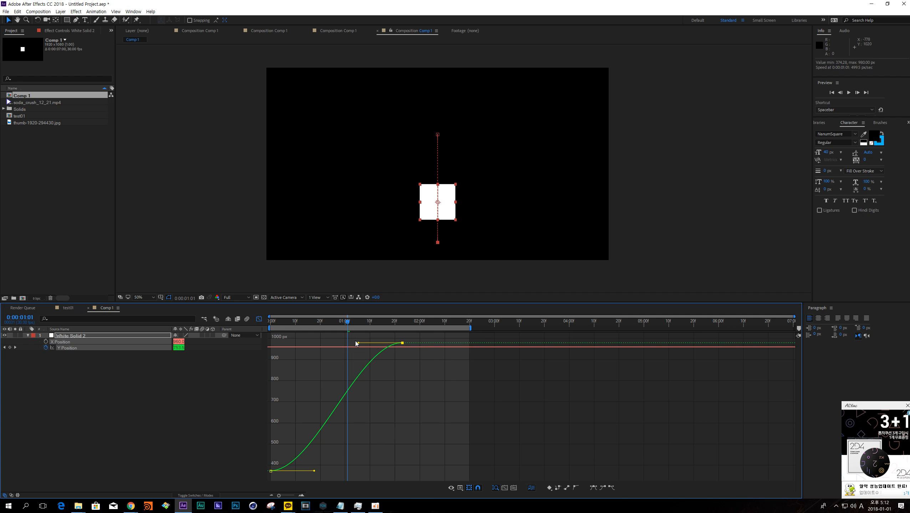
{"action": "left_click_drag", "start_coordinate": [358, 344], "coordinate": [309, 340]}
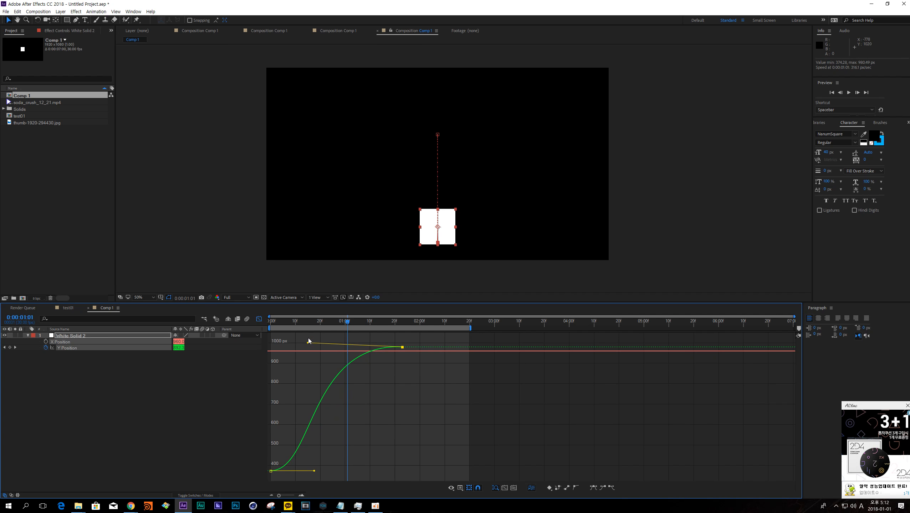
{"action": "key", "text": "ctrl+z"}
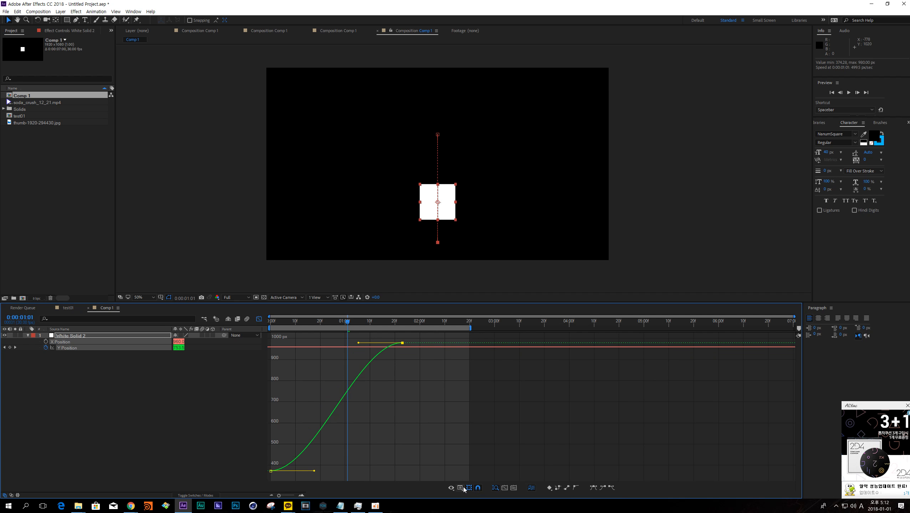
Step: Stretch the last Y Position keyframe's incoming handle almost back to the first keyframe and shorten the first keyframe's outgoing handle
{"action": "left_click", "coordinate": [464, 489]}
{"action": "left_click", "coordinate": [480, 419]}
{"action": "left_click", "coordinate": [532, 488]}
{"action": "left_click", "coordinate": [532, 489]}
{"action": "left_click_drag", "start_coordinate": [358, 343], "coordinate": [270, 342]}
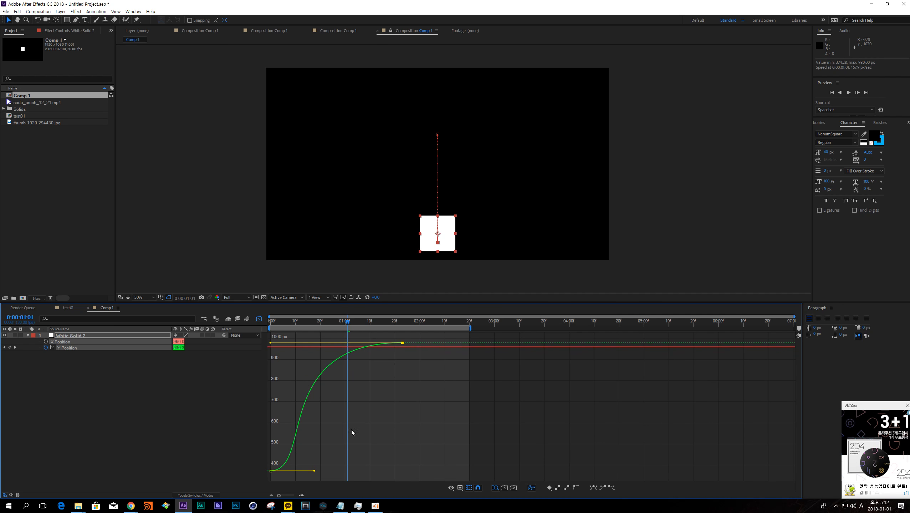
{"action": "left_click_drag", "start_coordinate": [310, 472], "coordinate": [279, 474]}
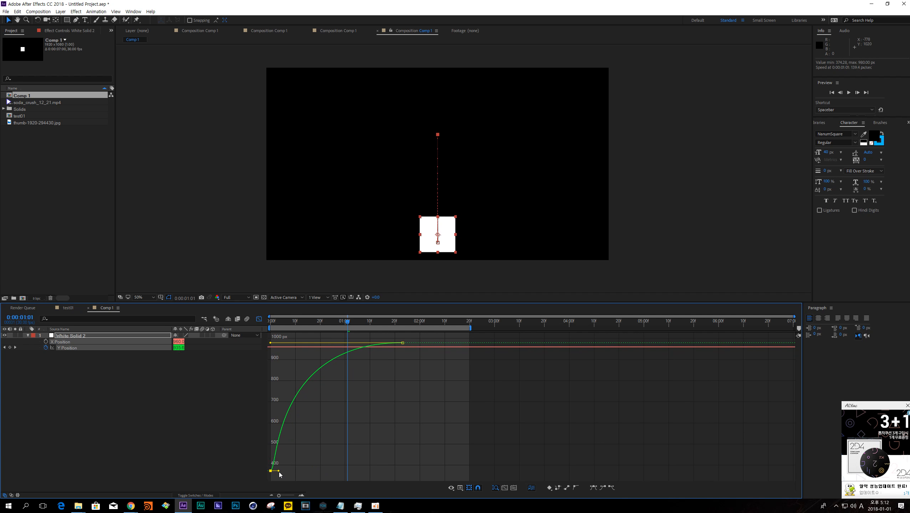
{"action": "left_click_drag", "start_coordinate": [270, 343], "coordinate": [276, 343]}
Step: Check the graph type options and preview the square's fall with a fast start and slow finish
{"action": "right_click", "coordinate": [456, 398]}
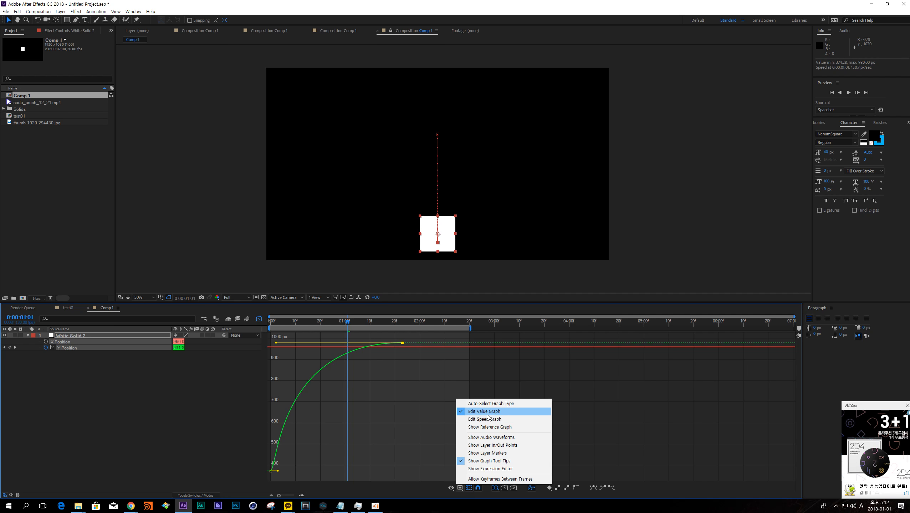
{"action": "left_click", "coordinate": [403, 421]}
{"action": "key", "text": "space"}
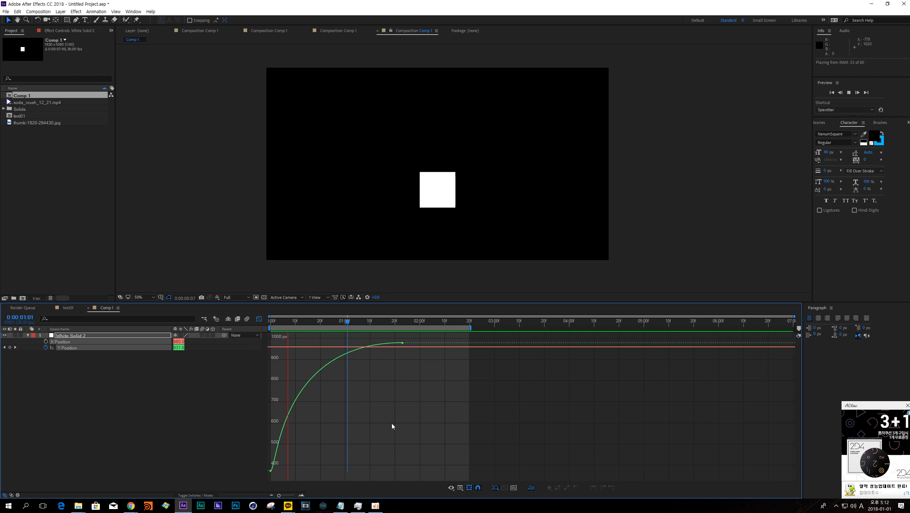
{"action": "key", "text": "space"}
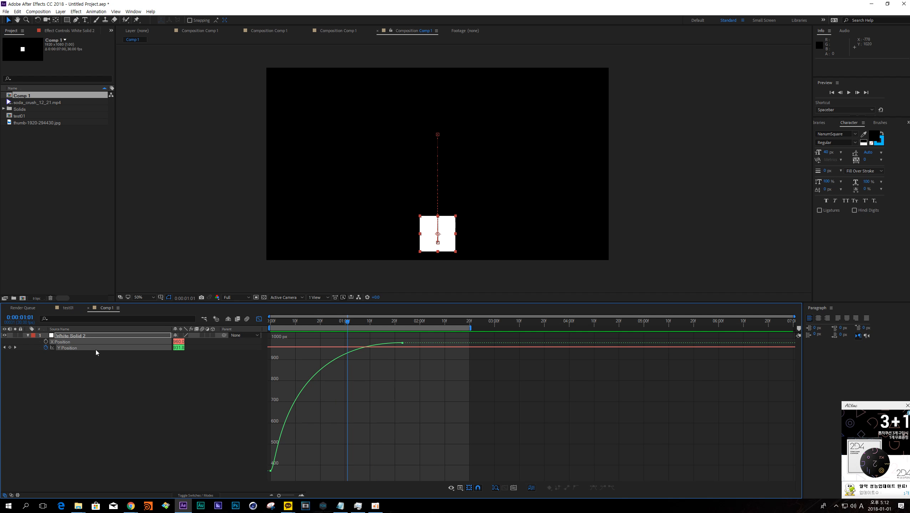
Step: Reshape the Y Position curve to start slowly and end fast, with a long first outgoing handle and a very short last incoming handle
{"action": "left_click", "coordinate": [270, 470]}
{"action": "left_click", "coordinate": [281, 476]}
{"action": "key", "text": "ctrl+a"}
{"action": "left_click_drag", "start_coordinate": [277, 472], "coordinate": [397, 472]}
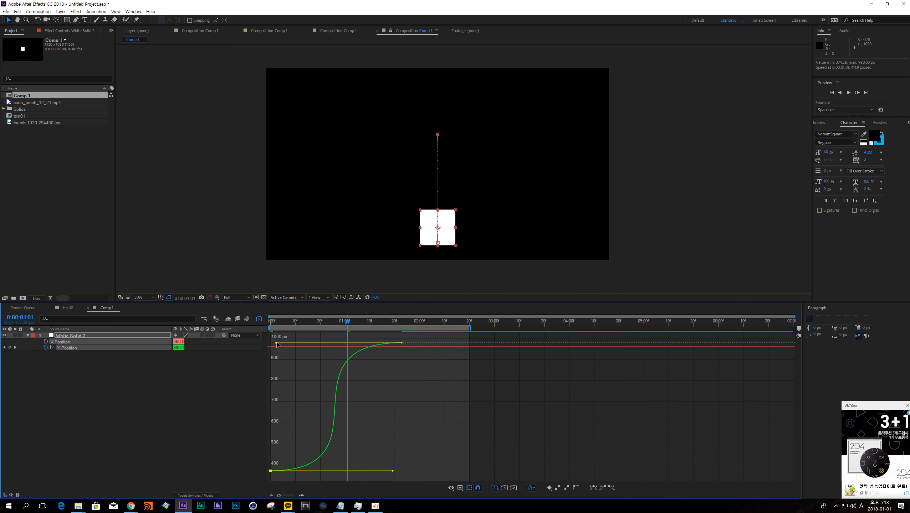
{"action": "left_click_drag", "start_coordinate": [277, 344], "coordinate": [398, 346]}
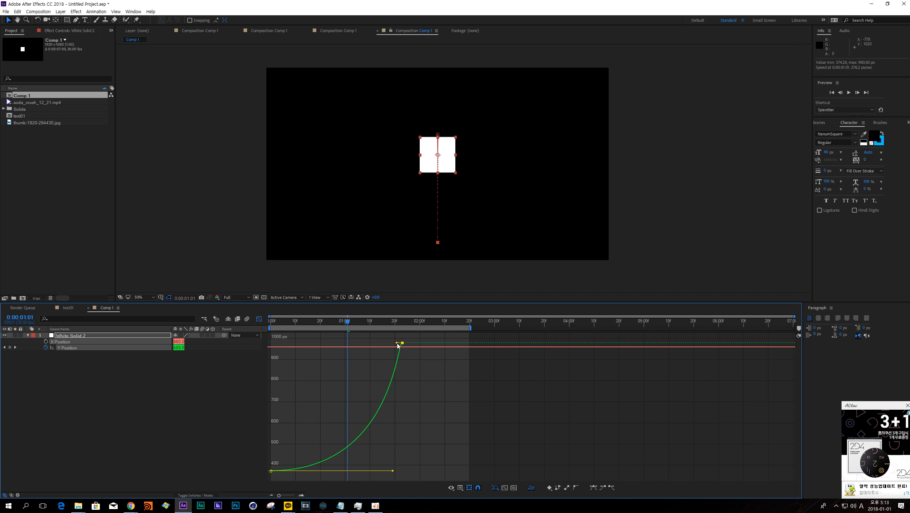
Step: Scrub back to 0:00:00:07 and preview the square's accelerating fall
{"action": "left_click_drag", "start_coordinate": [349, 322], "coordinate": [289, 393]}
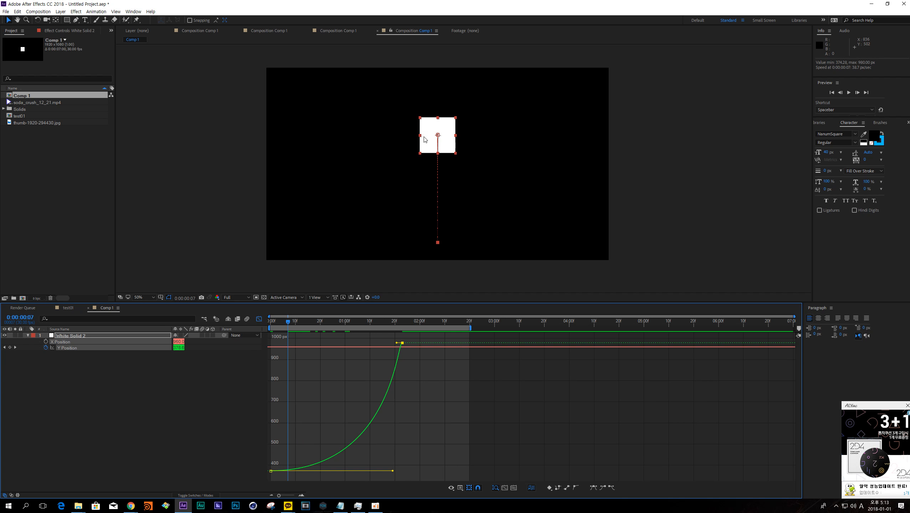
{"action": "key", "text": "space"}
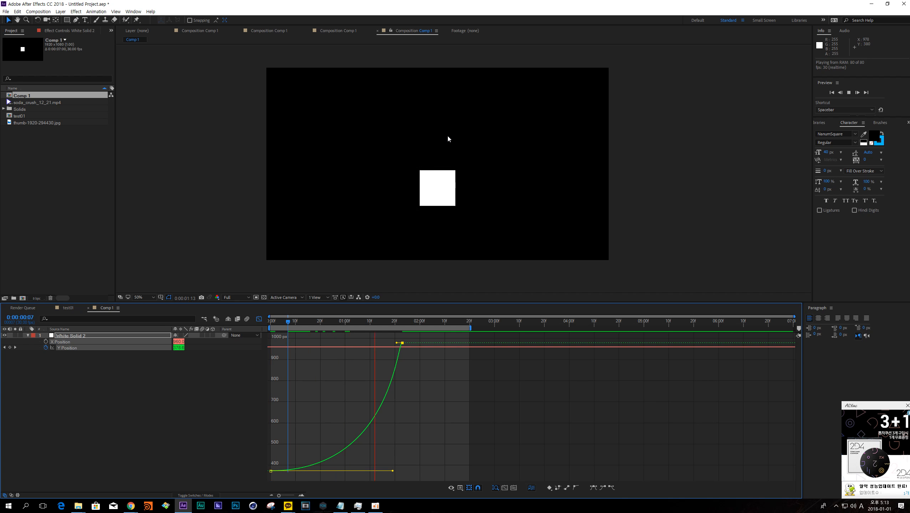
{"action": "key", "text": "space"}
Step: Leave the Graph Editor, move the last Y Position keyframe to 0:00:01:00, and preview the fall
{"action": "left_click", "coordinate": [259, 319]}
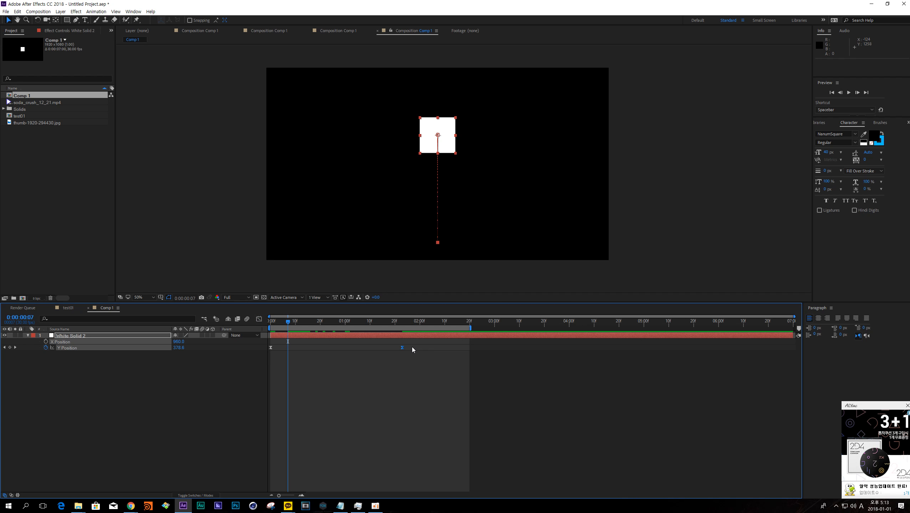
{"action": "left_click_drag", "start_coordinate": [403, 348], "coordinate": [345, 350]}
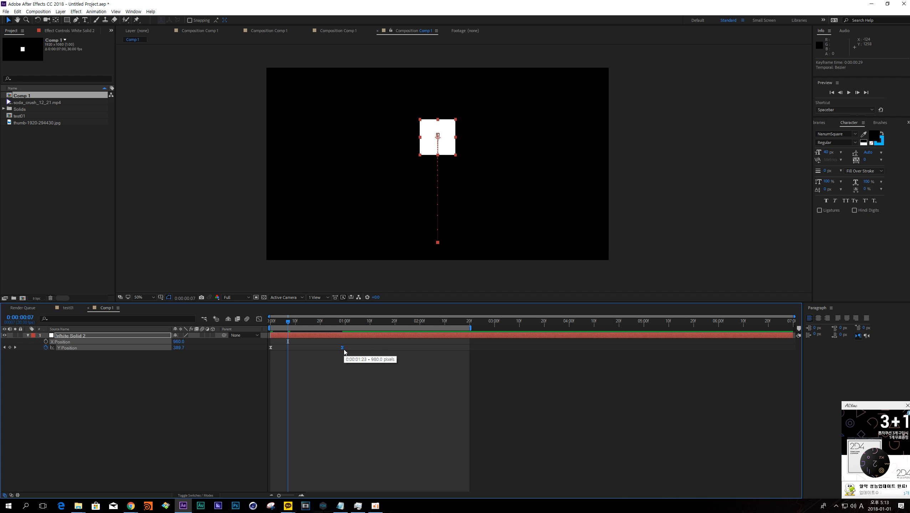
{"action": "left_click", "coordinate": [339, 367]}
{"action": "key", "text": "space"}
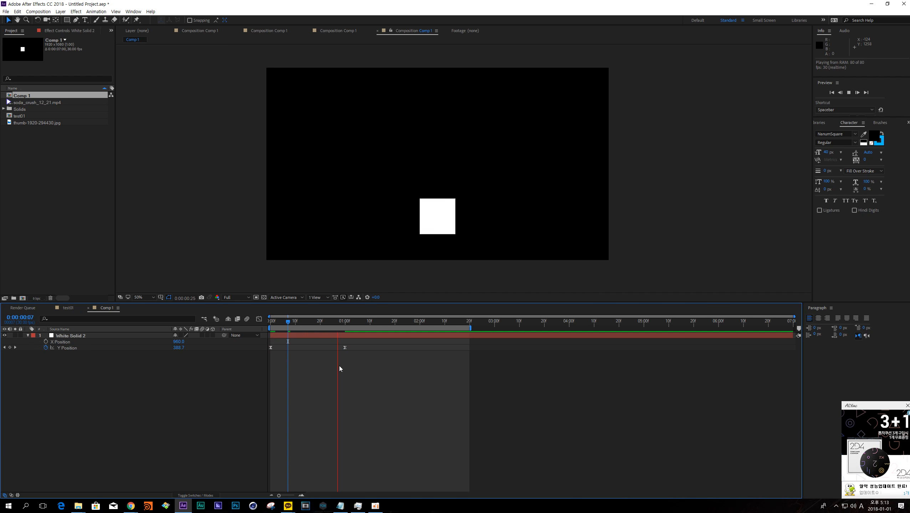
Step: At 0:00:01:00, activate the Pan Behind tool and add a Scale keyframe to White Solid 2
{"action": "mouse_move", "coordinate": [335, 320]}
{"action": "left_mouse_down"}
{"action": "mouse_move", "coordinate": [273, 321]}
{"action": "mouse_move", "coordinate": [344, 317]}
{"action": "left_mouse_up"}
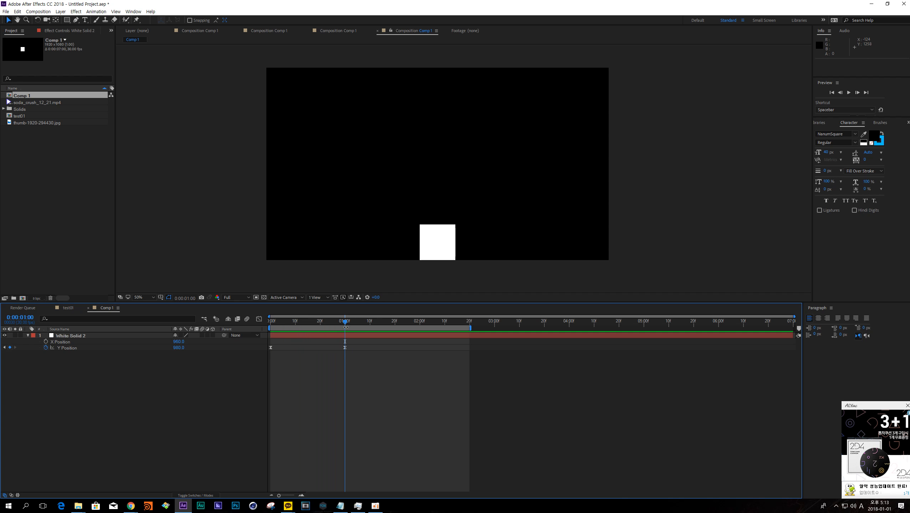
{"action": "left_click", "coordinate": [347, 335]}
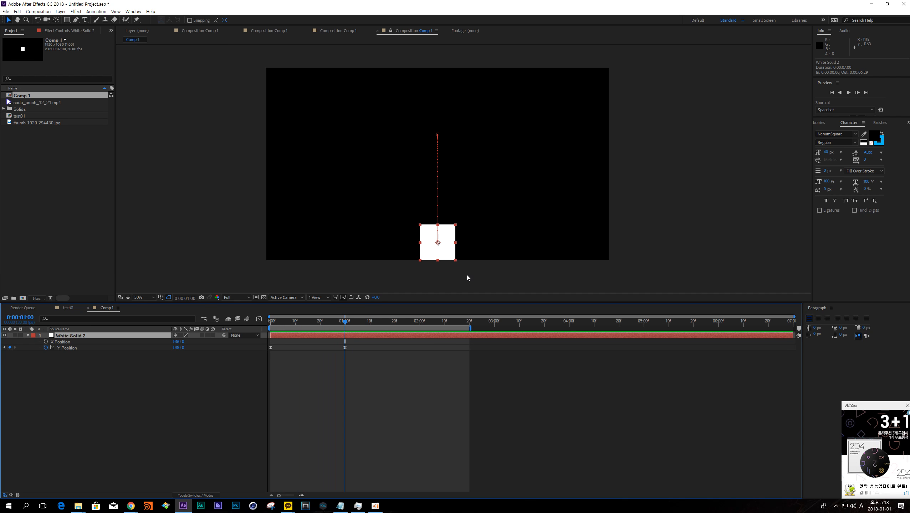
{"action": "key", "text": "y"}
{"action": "key", "text": "alt+shift+s"}
{"action": "left_click", "coordinate": [46, 354]}
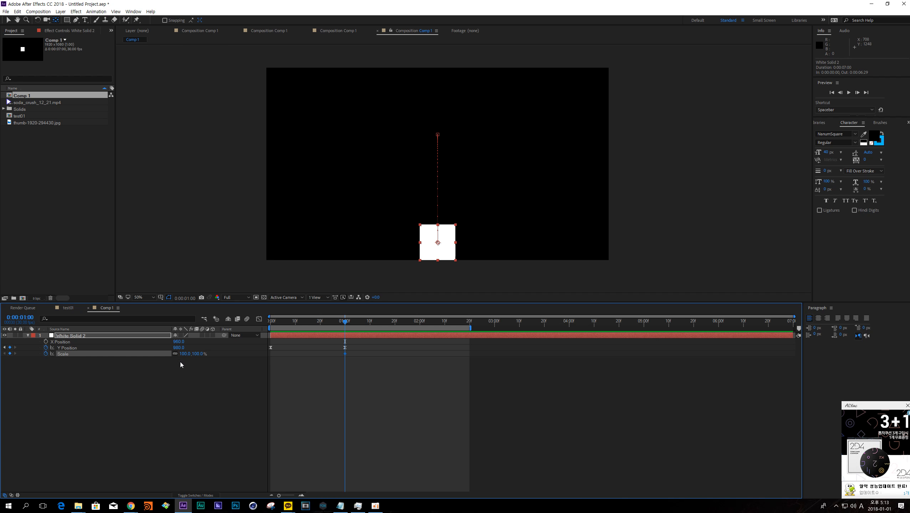
Step: Try an unlinked Scale of 227, 56% and move the last Y Position keyframe to 0:00:01:12
{"action": "mouse_move", "coordinate": [187, 354]}
{"action": "left_mouse_down"}
{"action": "mouse_move", "coordinate": [205, 357]}
{"action": "mouse_move", "coordinate": [183, 355]}
{"action": "left_mouse_up"}
{"action": "key", "text": "ctrl+z"}
{"action": "left_click", "coordinate": [175, 354]}
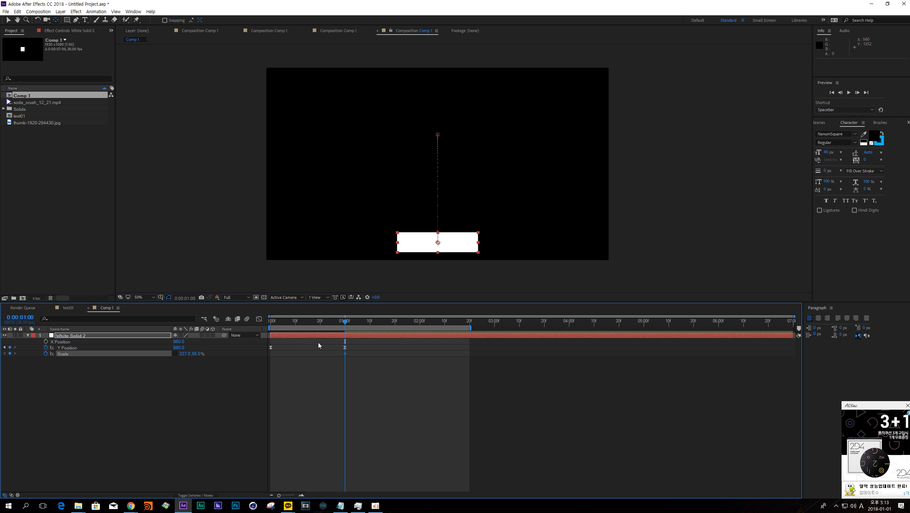
{"action": "left_click_drag", "start_coordinate": [345, 347], "coordinate": [374, 348]}
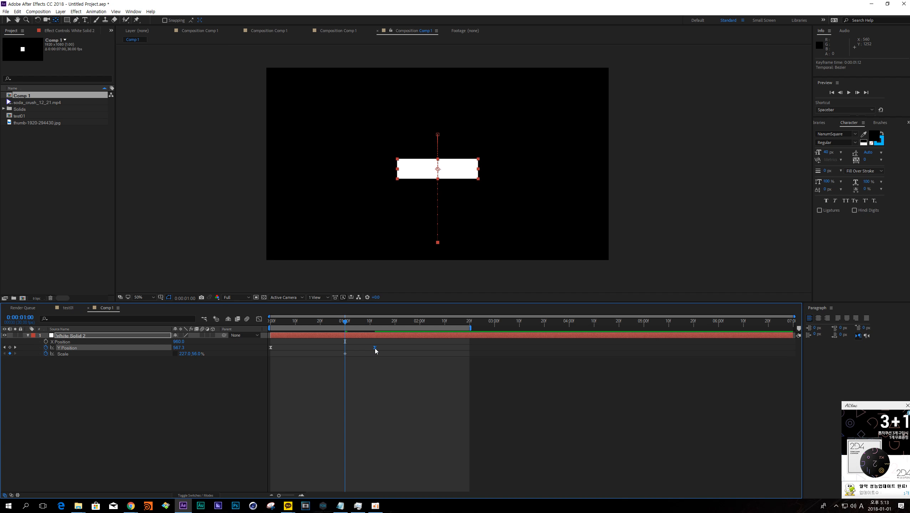
Step: Set the Scale to 100, 100% and move the last Y Position keyframe back to 0:00:01:00
{"action": "left_click", "coordinate": [185, 355]}
{"action": "type", "text": "100"}
{"action": "key", "text": "Return"}
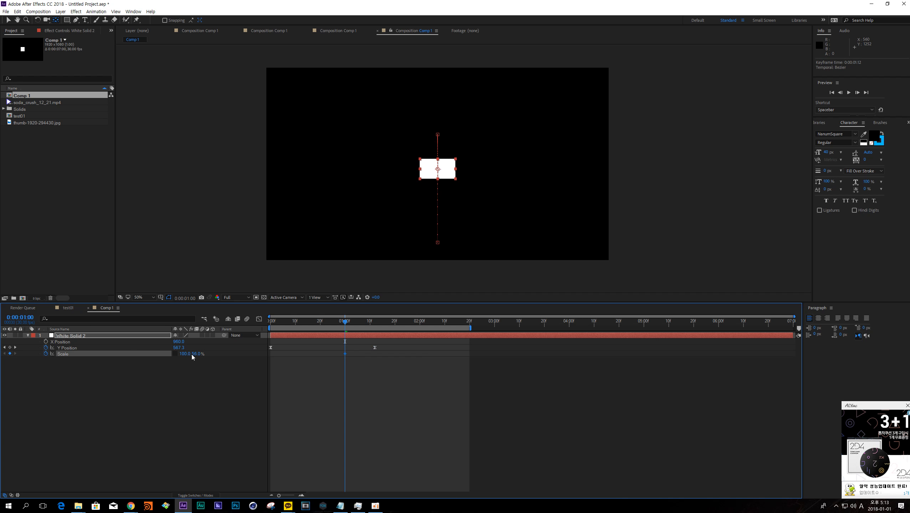
{"action": "left_click", "coordinate": [196, 355]}
{"action": "type", "text": "100"}
{"action": "key", "text": "Return"}
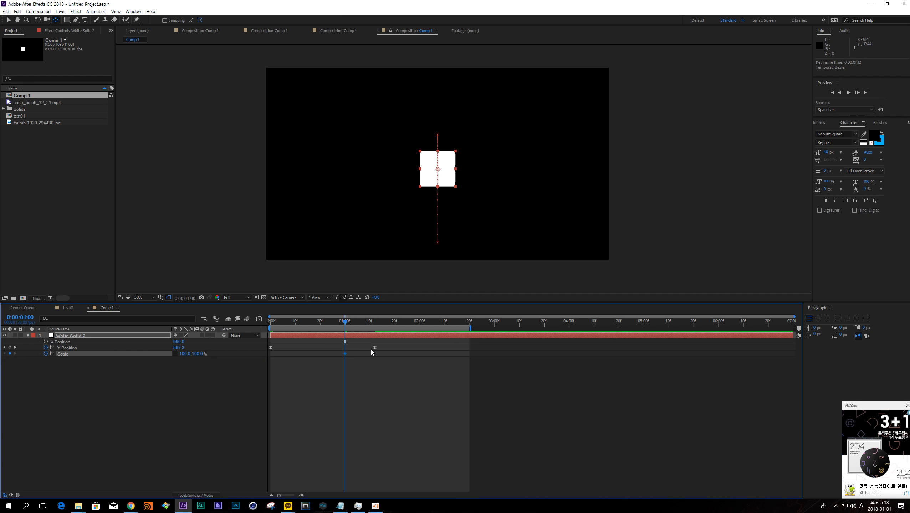
{"action": "left_click_drag", "start_coordinate": [374, 347], "coordinate": [345, 348]}
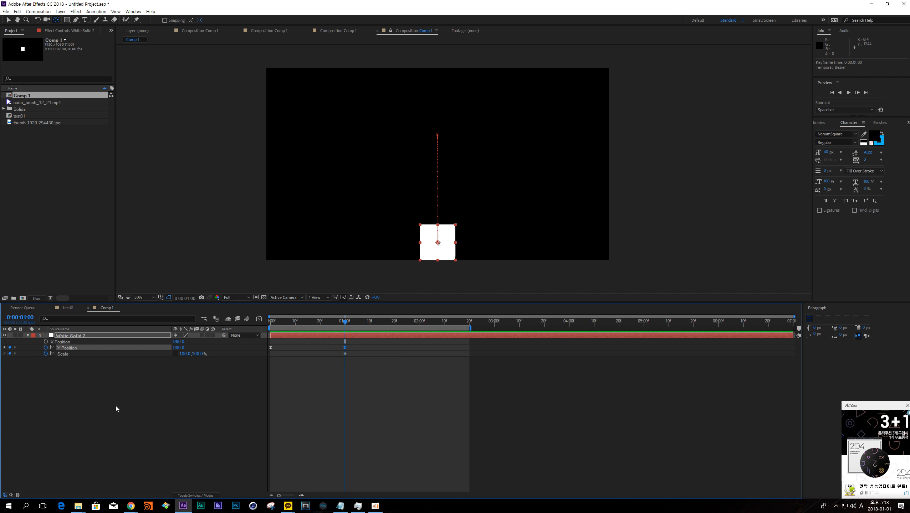
Step: Turn off the Scale animation and relink its proportions
{"action": "left_click", "coordinate": [46, 354]}
{"action": "left_click", "coordinate": [56, 354]}
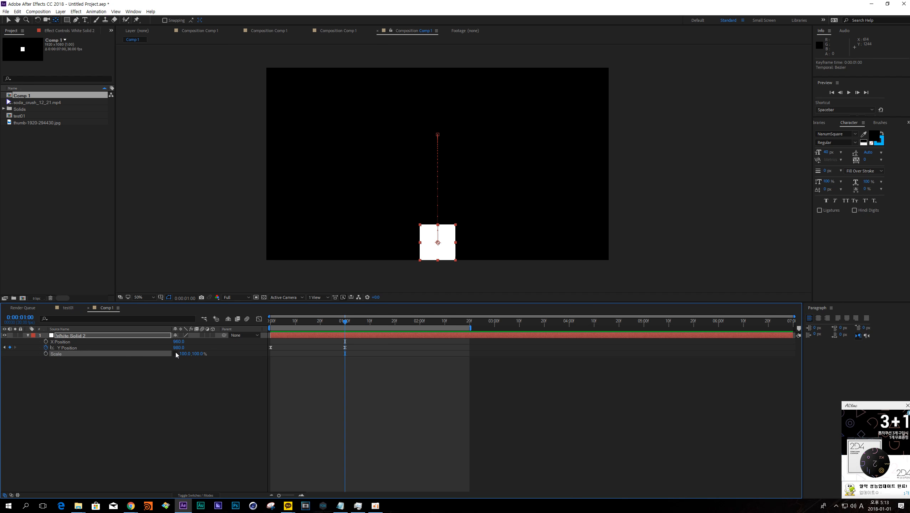
{"action": "left_click", "coordinate": [72, 348]}
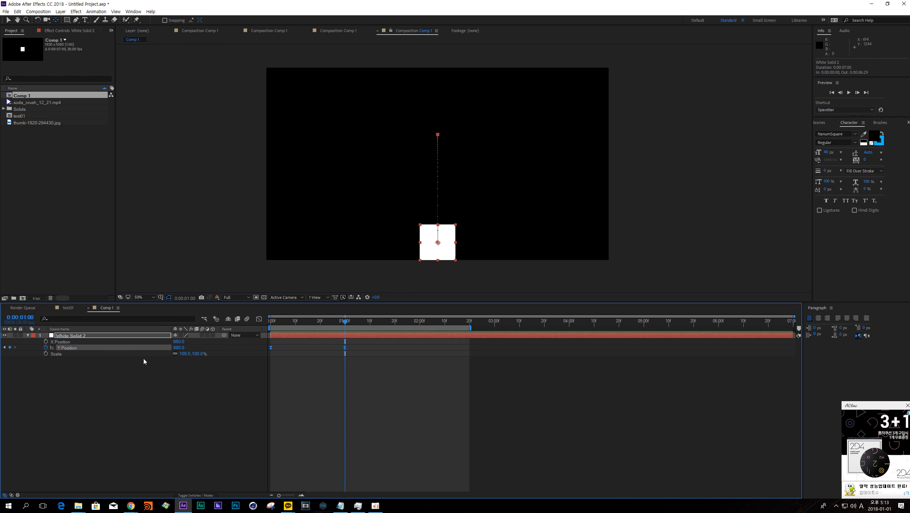
Step: Add a Scale keyframe at 0:00:01:00 and squash the square to an unlinked Scale of 221, 36% at 0:00:01:10
{"action": "left_click", "coordinate": [46, 354]}
{"action": "left_click_drag", "start_coordinate": [354, 323], "coordinate": [371, 326]}
{"action": "left_click", "coordinate": [184, 354]}
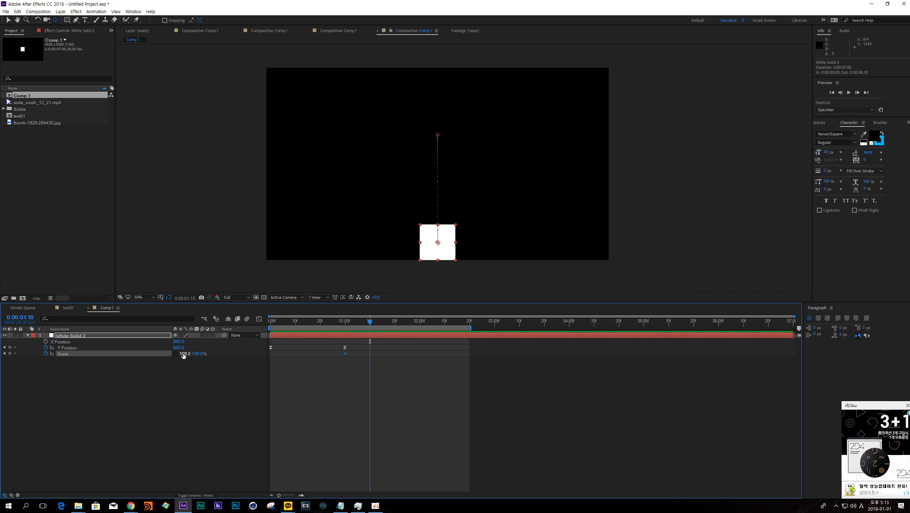
{"action": "mouse_move", "coordinate": [184, 355]}
{"action": "left_mouse_down"}
{"action": "mouse_move", "coordinate": [208, 358]}
{"action": "mouse_move", "coordinate": [186, 355]}
{"action": "left_mouse_up"}
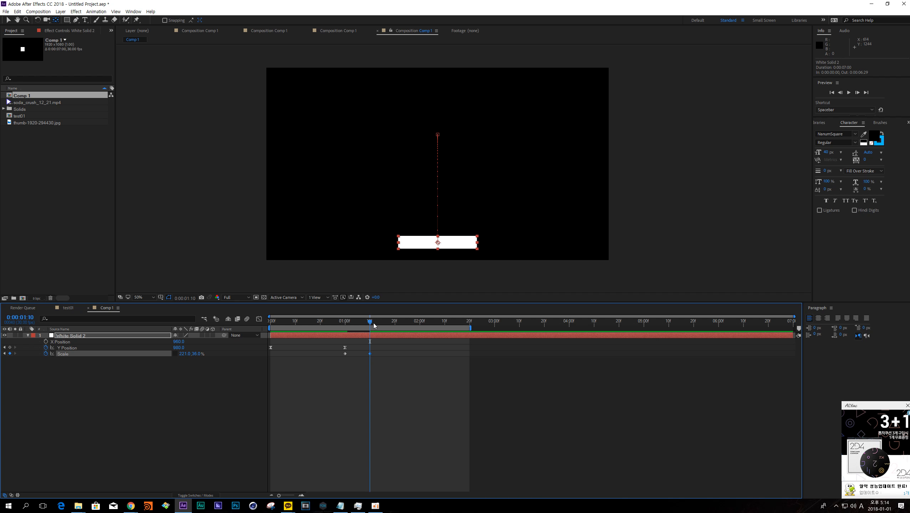
Step: At 0:00:01:00, move the square's anchor point down to the middle of its bottom edge
{"action": "left_click_drag", "start_coordinate": [374, 326], "coordinate": [347, 325]}
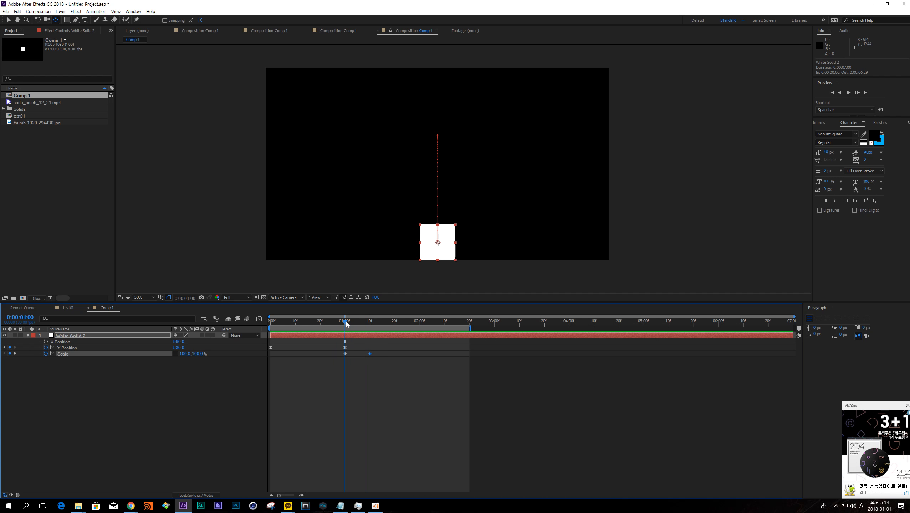
{"action": "scroll", "coordinate": [461, 234], "scroll_direction": "up", "scroll_amount": 1}
{"action": "left_click_drag", "start_coordinate": [417, 275], "coordinate": [448, 159]}
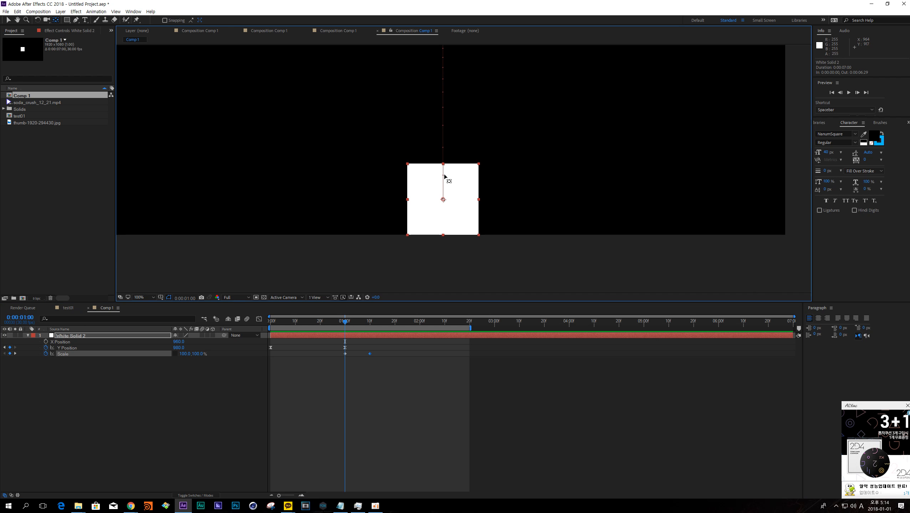
{"action": "left_click_drag", "start_coordinate": [346, 326], "coordinate": [348, 330]}
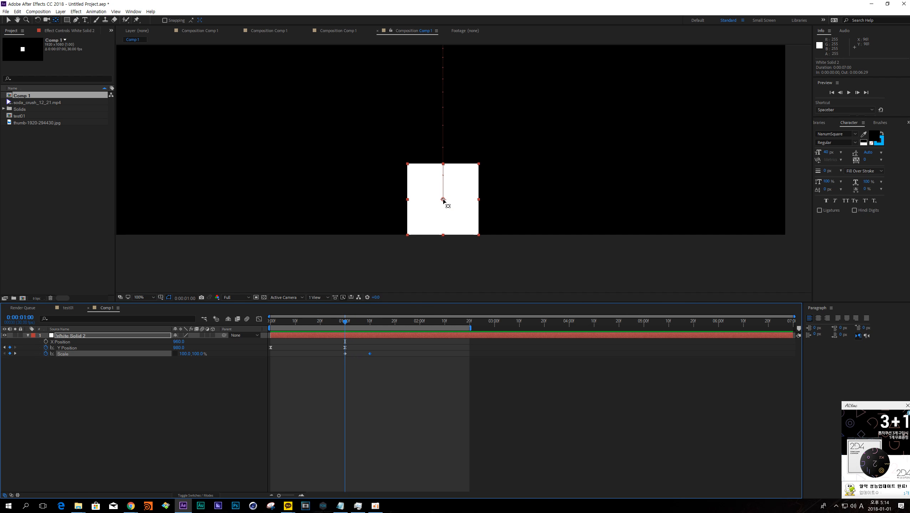
{"action": "left_click_drag", "start_coordinate": [444, 201], "coordinate": [444, 233]}
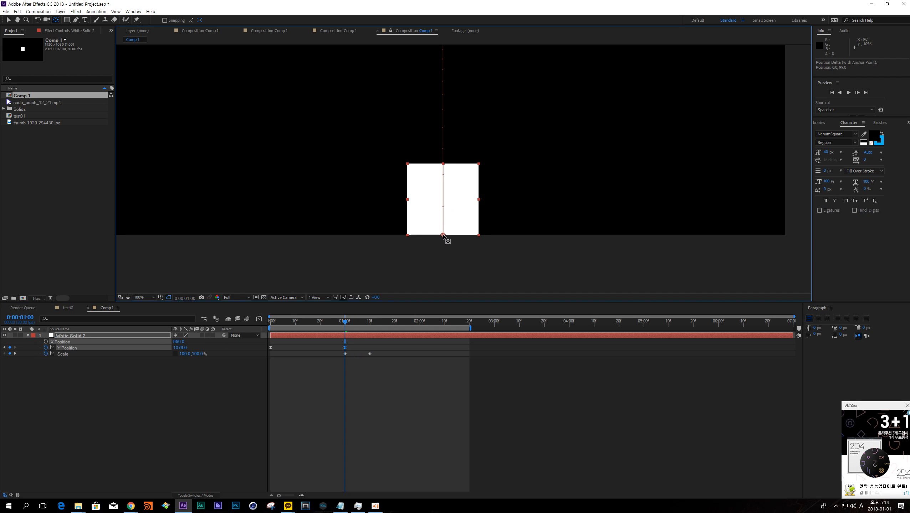
Step: At 0:00:00:28, turn on Snapping and snap the anchor point to the middle of the square's bottom edge
{"action": "mouse_move", "coordinate": [353, 325]}
{"action": "left_mouse_down"}
{"action": "mouse_move", "coordinate": [367, 323]}
{"action": "mouse_move", "coordinate": [340, 324]}
{"action": "left_mouse_up"}
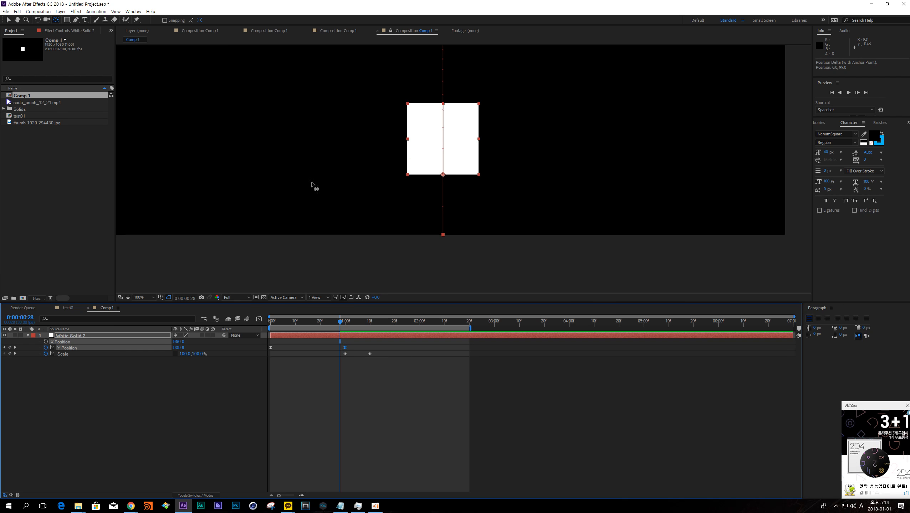
{"action": "left_click", "coordinate": [165, 20]}
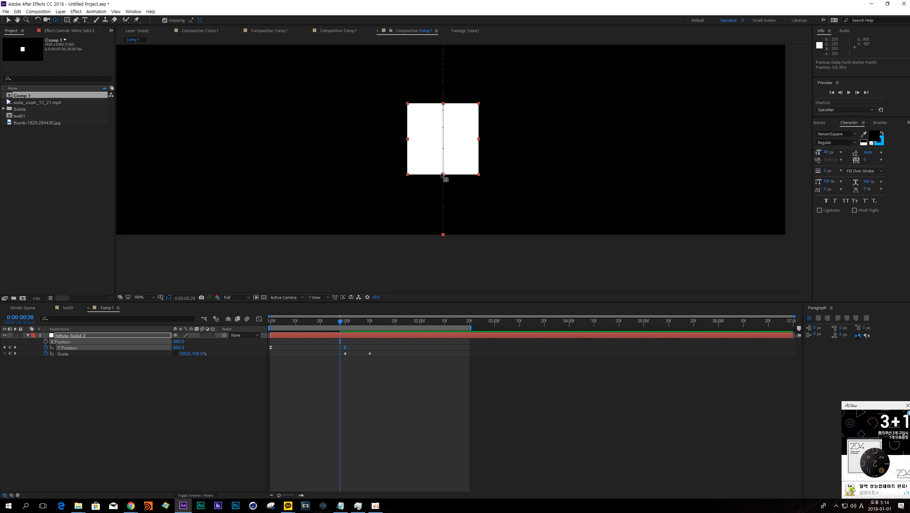
{"action": "left_click_drag", "start_coordinate": [442, 174], "coordinate": [443, 179]}
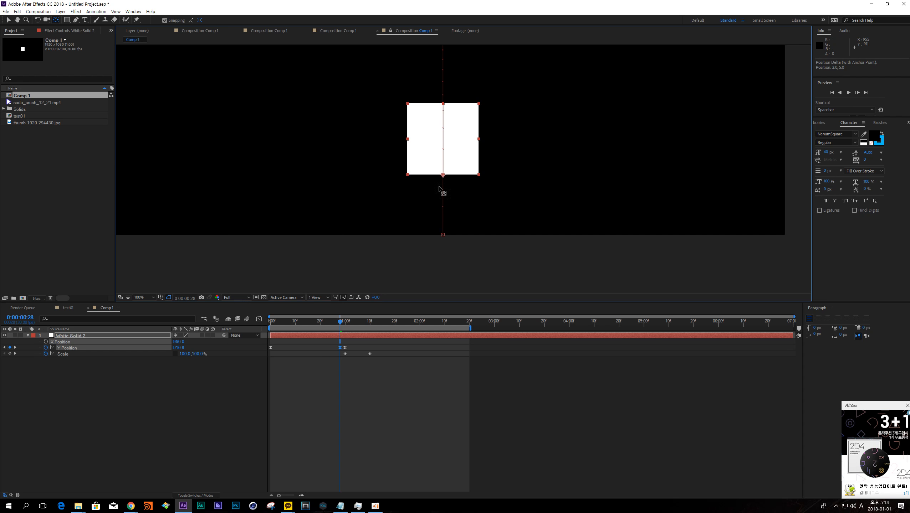
Step: Delete the extra Y Position keyframe at 0:00:00:28 and fine-tune the anchor point on the square's bottom edge at 0:00:01:00
{"action": "left_click_drag", "start_coordinate": [341, 324], "coordinate": [345, 331]}
{"action": "left_click", "coordinate": [340, 348]}
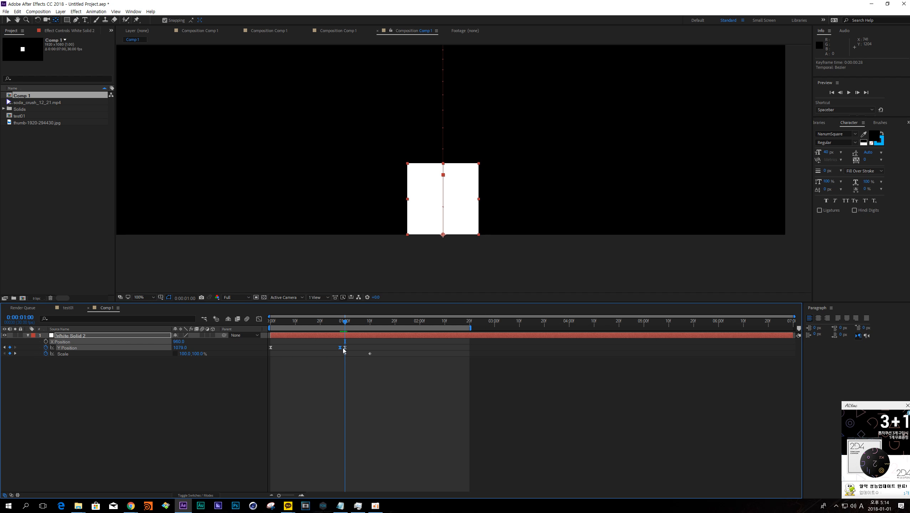
{"action": "key", "text": "Delete"}
{"action": "left_click", "coordinate": [443, 236]}
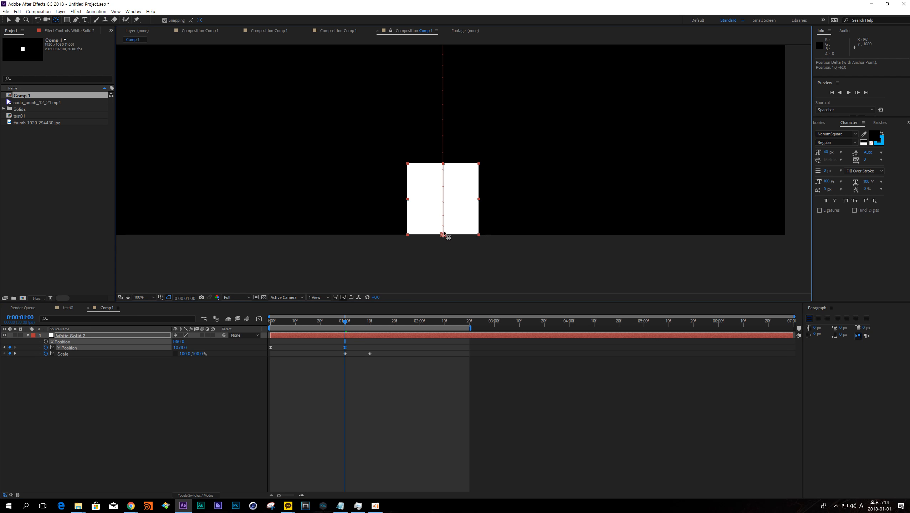
{"action": "key", "text": "comma"}
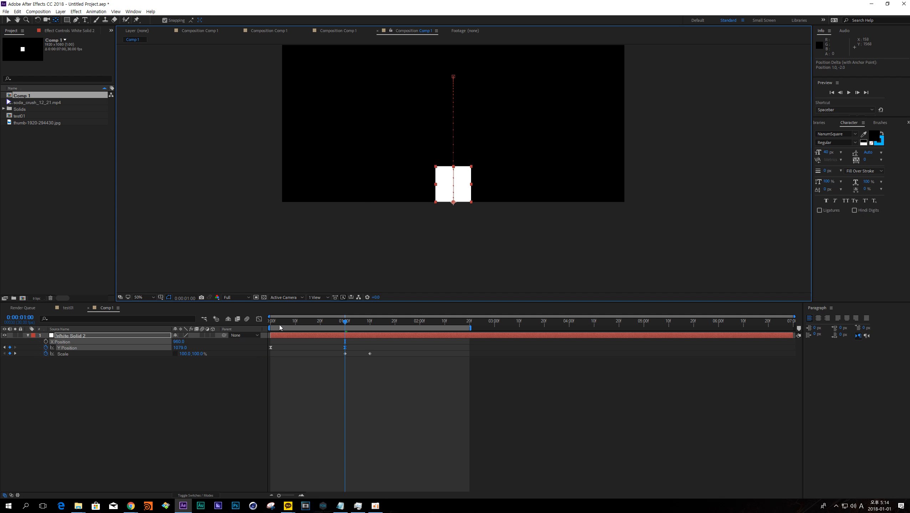
Step: Preview the falling square from 0:00:00:00
{"action": "left_click_drag", "start_coordinate": [279, 322], "coordinate": [259, 321]}
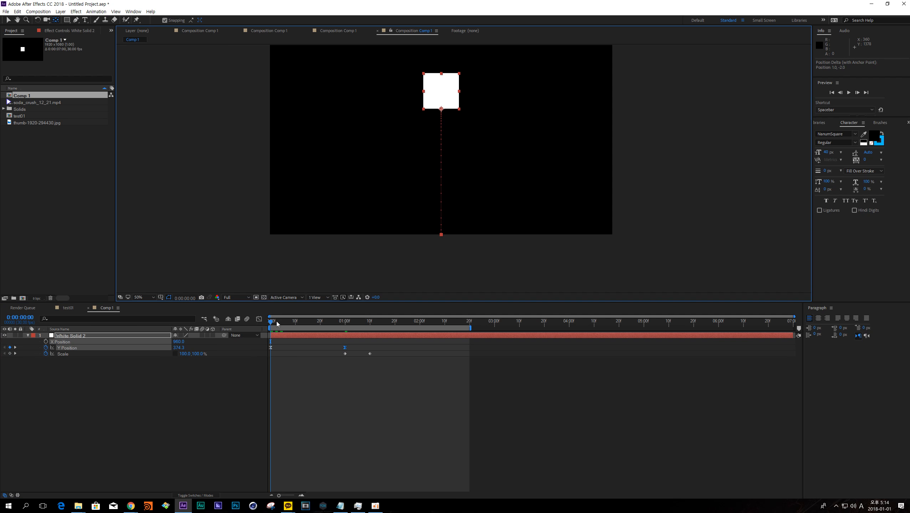
{"action": "key", "text": "space"}
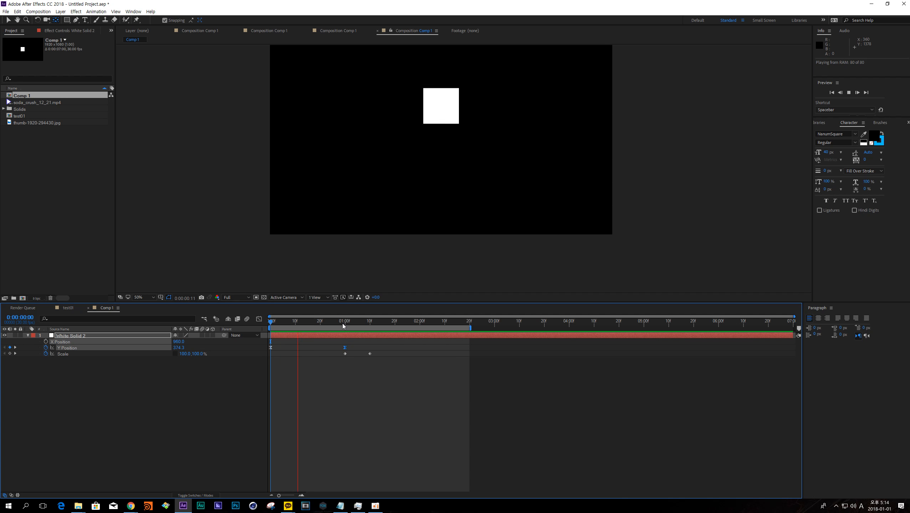
{"action": "key", "text": "space"}
Step: Move the Scale squash keyframe to 0:00:01:13, apply Easy Ease to both Scale keyframes and show their curves in the Graph Editor
{"action": "left_click_drag", "start_coordinate": [271, 322], "coordinate": [357, 365]}
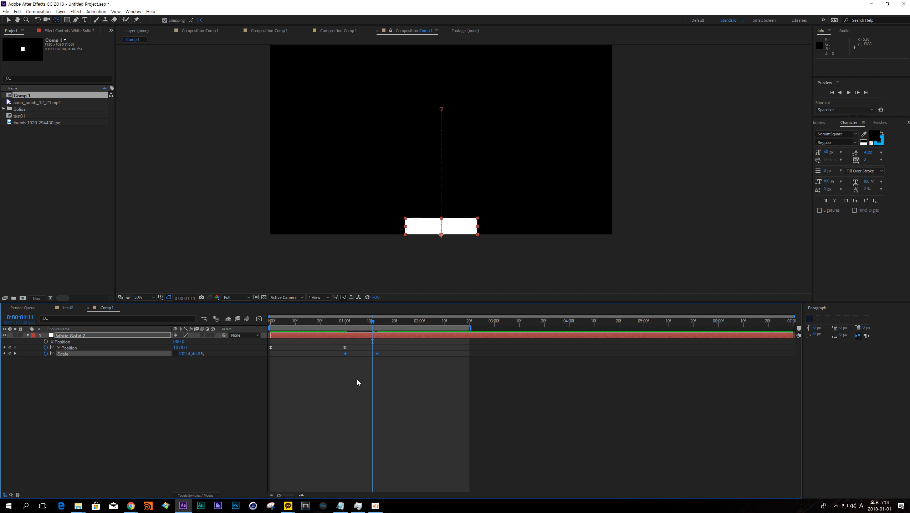
{"action": "key", "text": "F9"}
{"action": "left_click_drag", "start_coordinate": [336, 324], "coordinate": [360, 322]}
{"action": "left_click", "coordinate": [258, 319]}
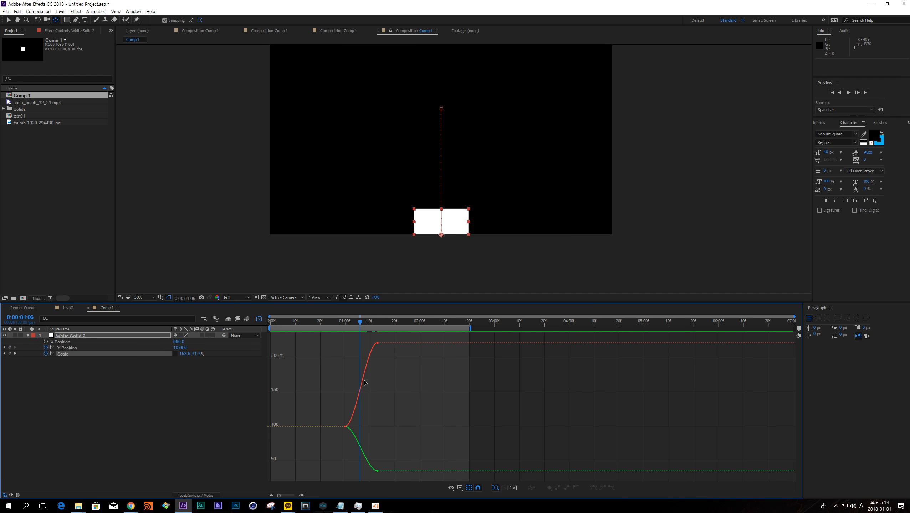
{"action": "scroll", "coordinate": [345, 432], "scroll_direction": "up", "scroll_amount": 3}
{"action": "mouse_move", "coordinate": [339, 412]}
{"action": "left_mouse_down"}
{"action": "mouse_move", "coordinate": [361, 434]}
{"action": "mouse_move", "coordinate": [349, 429]}
{"action": "left_mouse_up"}
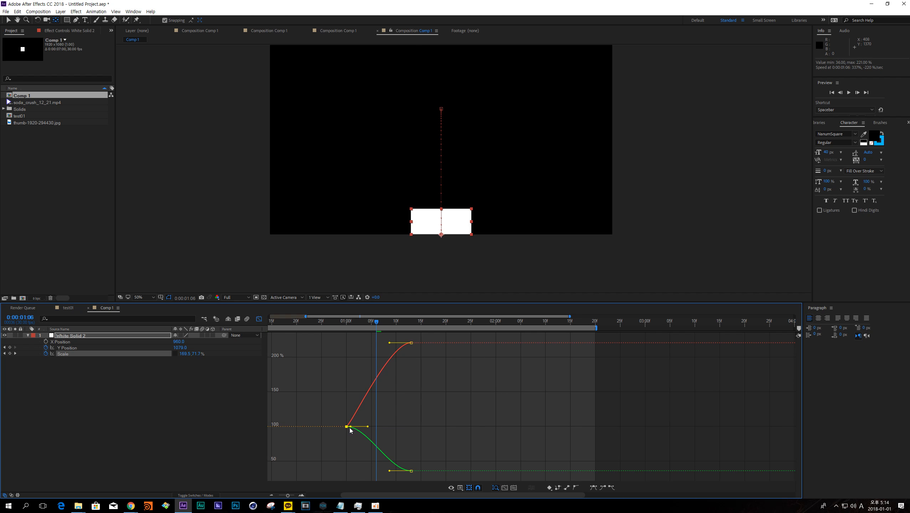
{"action": "key", "text": "ctrl+z"}
{"action": "key", "text": "ctrl+z"}
{"action": "left_click", "coordinate": [185, 363]}
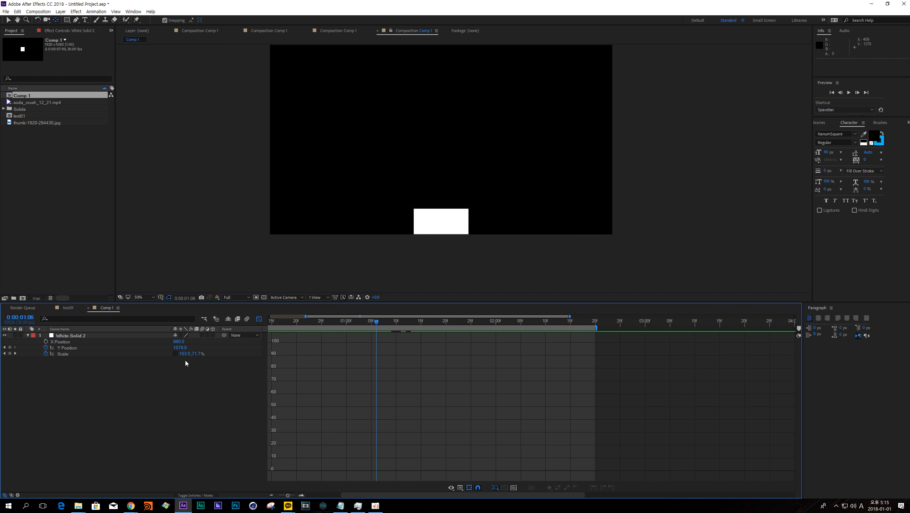
Step: Shape both Scale curves to start fast and settle slowly, shortening the 0:00:01:00 handles and extending the 0:00:01:13 handles back to 0:00:01:00
{"action": "left_click", "coordinate": [105, 353]}
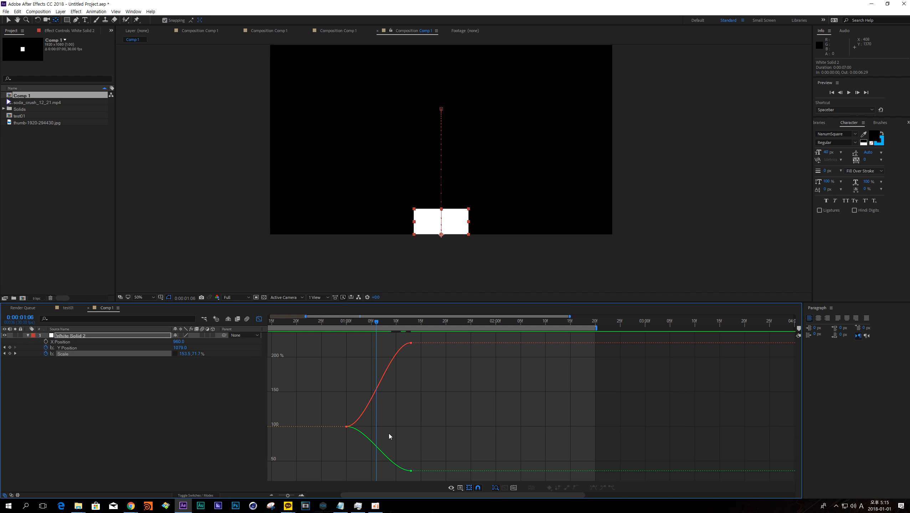
{"action": "left_click_drag", "start_coordinate": [325, 405], "coordinate": [367, 426]}
{"action": "left_click_drag", "start_coordinate": [319, 400], "coordinate": [350, 429]}
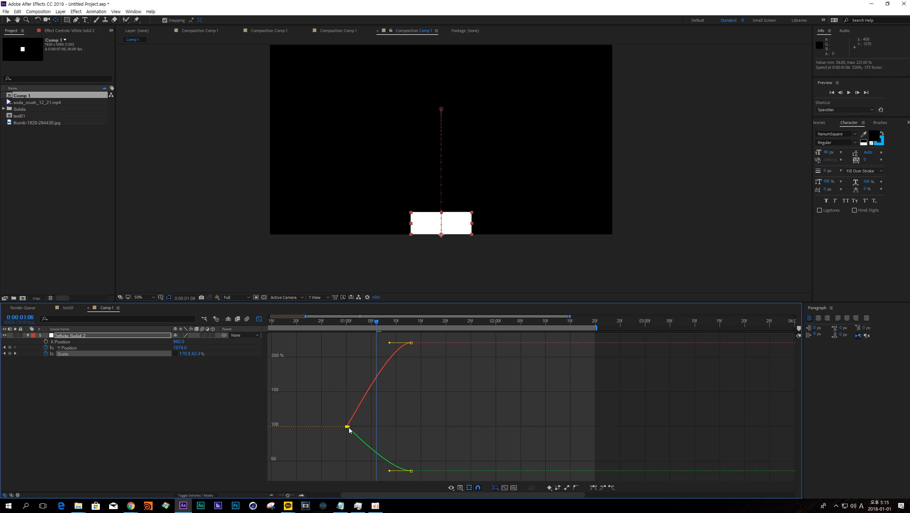
{"action": "left_click_drag", "start_coordinate": [417, 341], "coordinate": [346, 343]}
{"action": "left_click_drag", "start_coordinate": [440, 437], "coordinate": [346, 471]}
Step: Preview the square's landing and squash from 0:00:00:29 and close the Graph Editor
{"action": "mouse_move", "coordinate": [346, 320]}
{"action": "left_mouse_down"}
{"action": "mouse_move", "coordinate": [388, 326]}
{"action": "mouse_move", "coordinate": [324, 323]}
{"action": "mouse_move", "coordinate": [351, 323]}
{"action": "mouse_move", "coordinate": [343, 324]}
{"action": "left_mouse_up"}
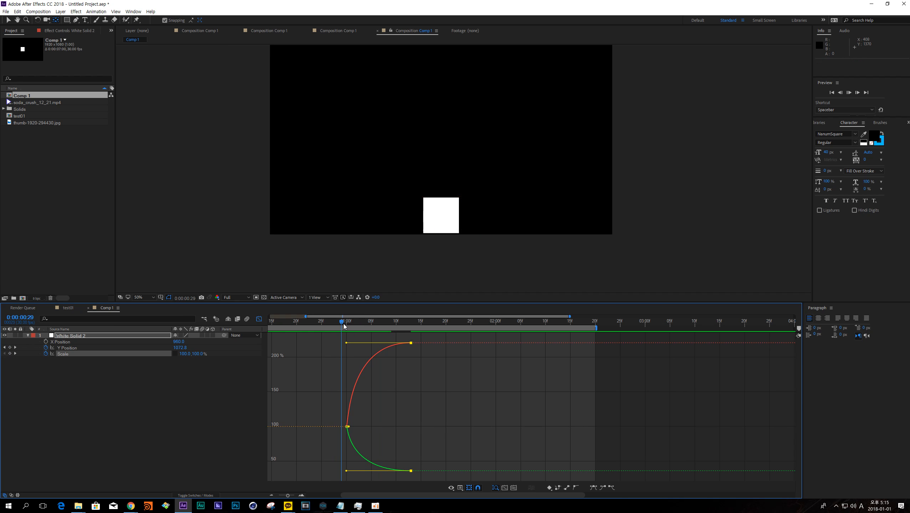
{"action": "key", "text": "space"}
{"action": "key", "text": "space"}
{"action": "left_click", "coordinate": [260, 319]}
Step: Show the Y Position curve in the Graph Editor and move the current time to 0:00:00:21
{"action": "left_click", "coordinate": [64, 347]}
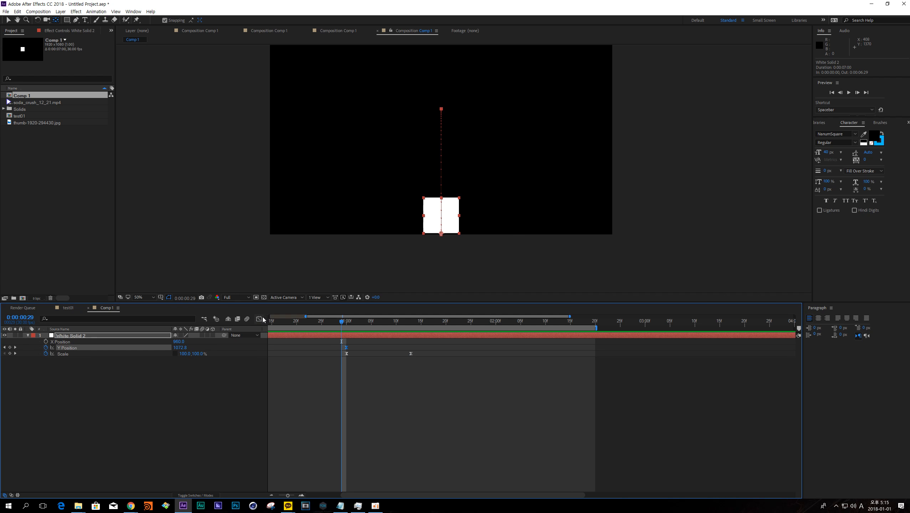
{"action": "left_click", "coordinate": [258, 319]}
{"action": "left_click_drag", "start_coordinate": [333, 342], "coordinate": [343, 371]}
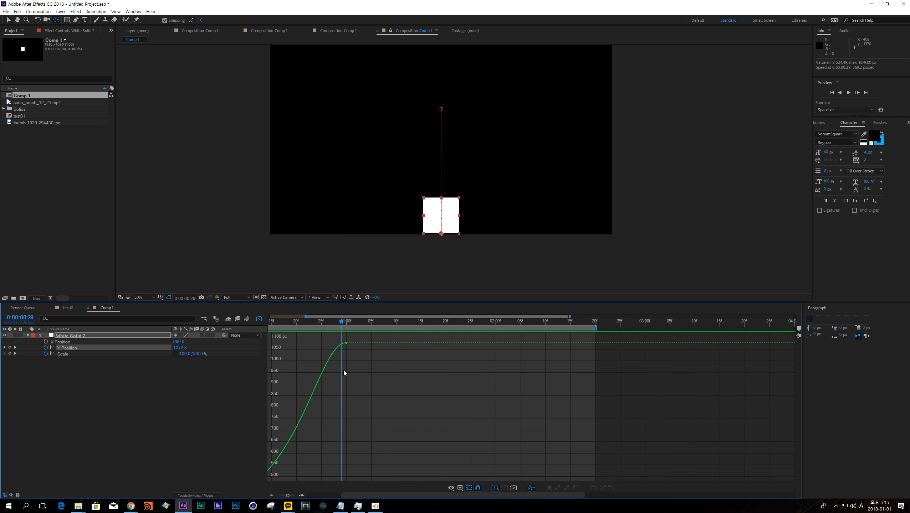
{"action": "scroll", "coordinate": [349, 401], "scroll_direction": "left", "scroll_amount": 3}
{"action": "scroll", "coordinate": [349, 400], "scroll_direction": "right", "scroll_amount": 2}
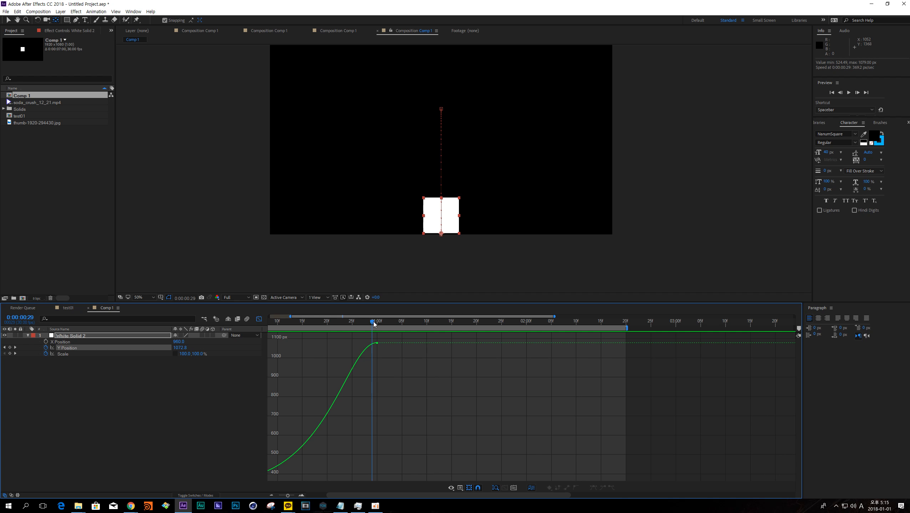
{"action": "left_click_drag", "start_coordinate": [373, 321], "coordinate": [296, 315]}
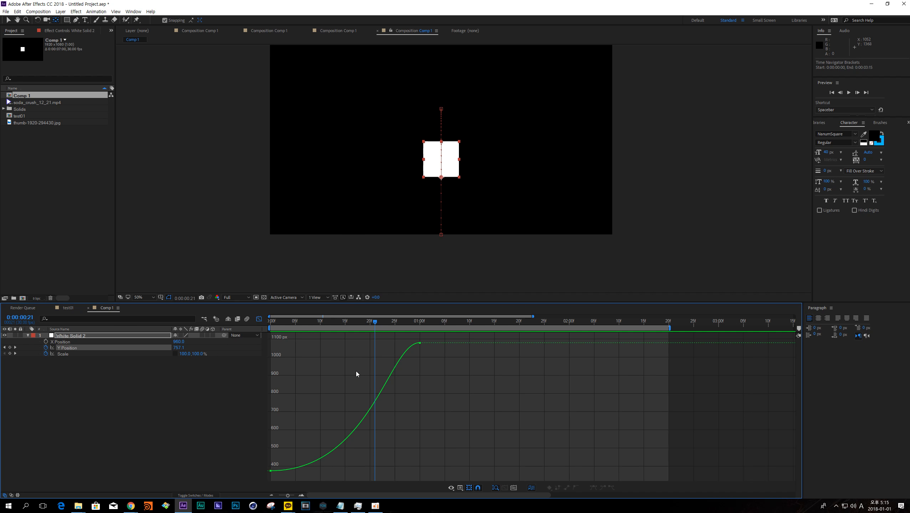
{"action": "scroll", "coordinate": [360, 370], "scroll_direction": "down", "scroll_amount": 3}
{"action": "scroll", "coordinate": [361, 371], "scroll_direction": "up", "scroll_amount": 3}
{"action": "scroll", "coordinate": [346, 387], "scroll_direction": "down", "scroll_amount": 1}
{"action": "scroll", "coordinate": [346, 387], "scroll_direction": "down", "scroll_amount": 4}
{"action": "scroll", "coordinate": [346, 388], "scroll_direction": "up", "scroll_amount": 5}
{"action": "scroll", "coordinate": [346, 388], "scroll_direction": "down", "scroll_amount": 6}
{"action": "scroll", "coordinate": [346, 387], "scroll_direction": "up", "scroll_amount": 6}
{"action": "scroll", "coordinate": [354, 392], "scroll_direction": "down", "scroll_amount": 2}
{"action": "scroll", "coordinate": [319, 388], "scroll_direction": "up", "scroll_amount": 6}
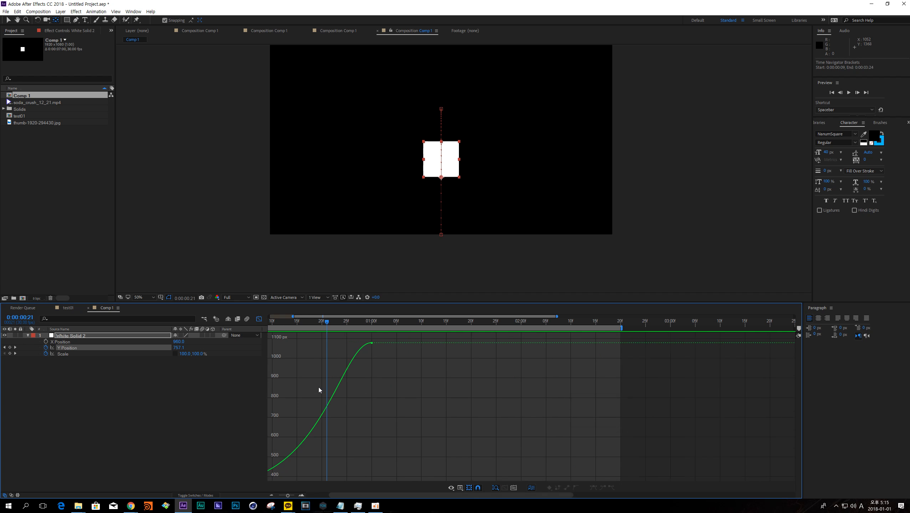
{"action": "scroll", "coordinate": [318, 388], "scroll_direction": "down", "scroll_amount": 3}
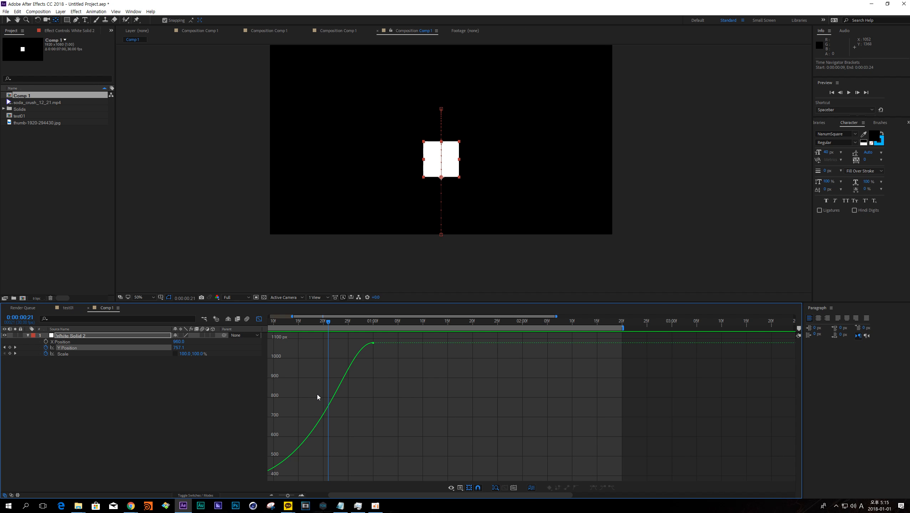
{"action": "scroll", "coordinate": [316, 394], "scroll_direction": "up", "scroll_amount": 3}
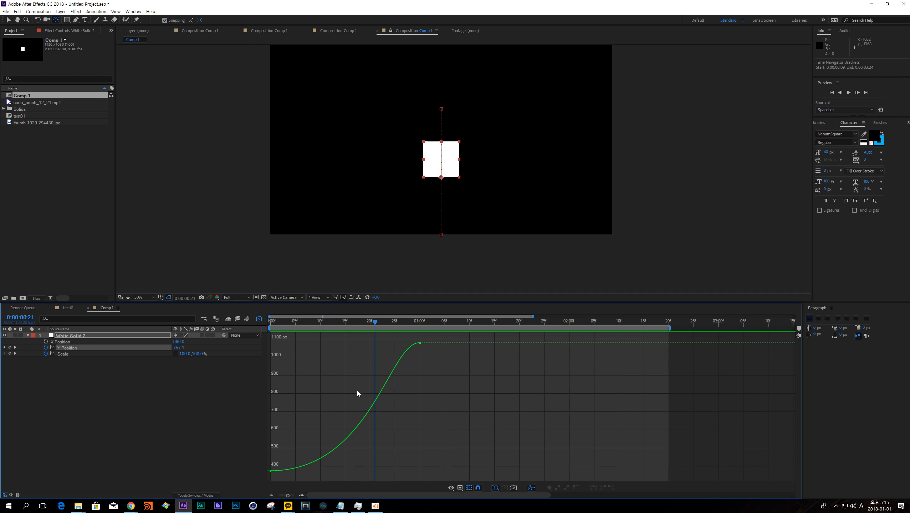
Step: Steepen the end of the Y Position curve by extending the first keyframe's handle to 0:00:01:00 and shortening the landing keyframe's handle
{"action": "left_click_drag", "start_coordinate": [300, 446], "coordinate": [267, 474]}
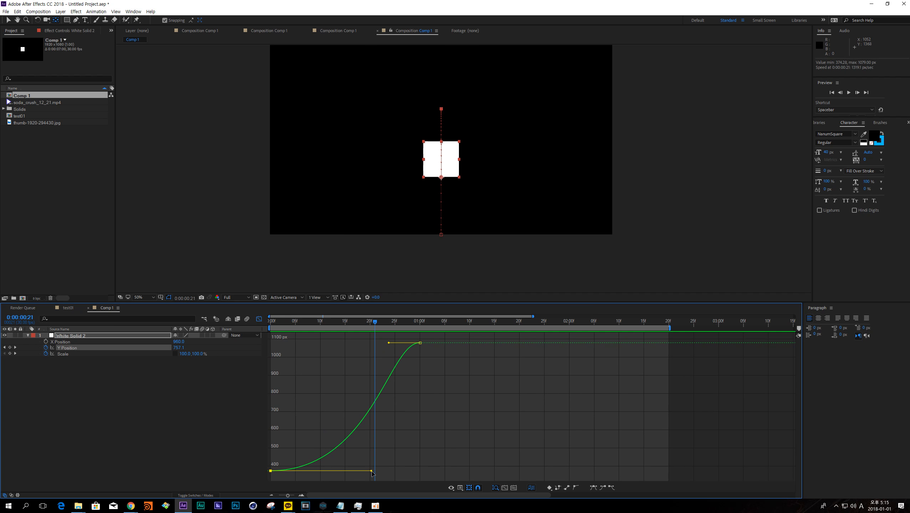
{"action": "left_click_drag", "start_coordinate": [371, 470], "coordinate": [419, 470]}
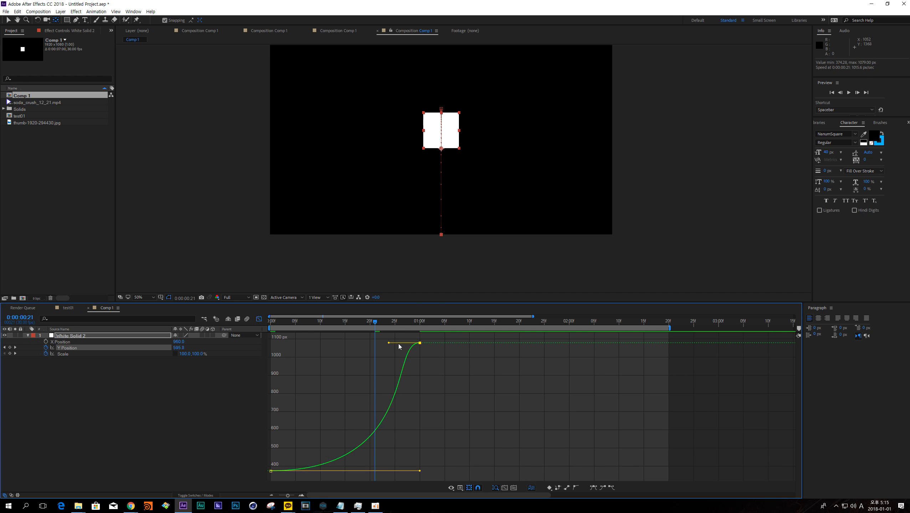
{"action": "left_click_drag", "start_coordinate": [389, 342], "coordinate": [412, 342]}
Step: Return to the keyframe view at 0:00:00:06 and preview the accelerated fall
{"action": "left_click_drag", "start_coordinate": [284, 321], "coordinate": [303, 331]}
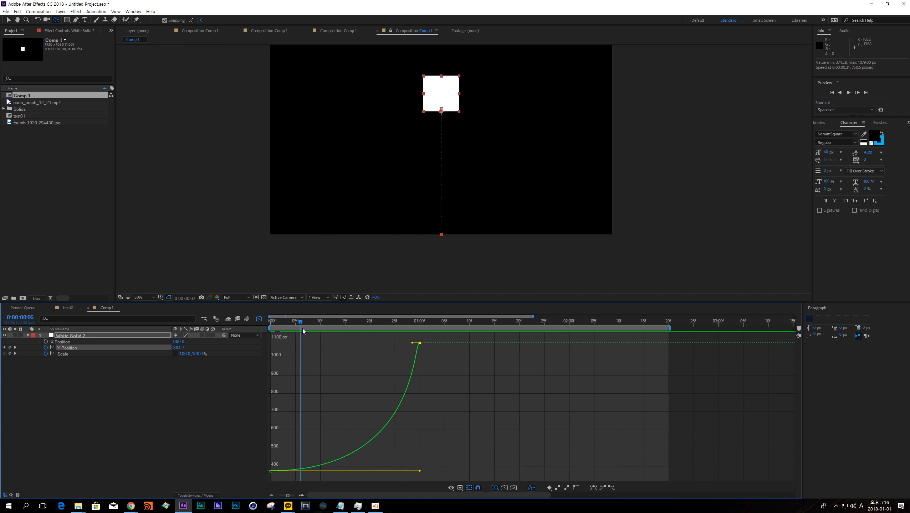
{"action": "left_click", "coordinate": [259, 319]}
{"action": "key", "text": "space"}
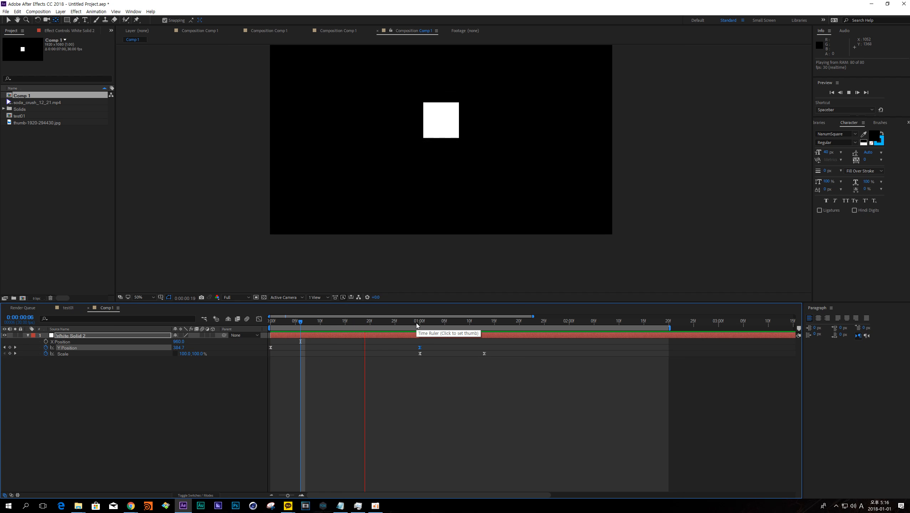
Step: Copy the Scale keyframe at 0:00:01:00 and paste it at 0:00:01:28
{"action": "left_click_drag", "start_coordinate": [416, 323], "coordinate": [484, 323]}
{"action": "key", "text": "minus"}
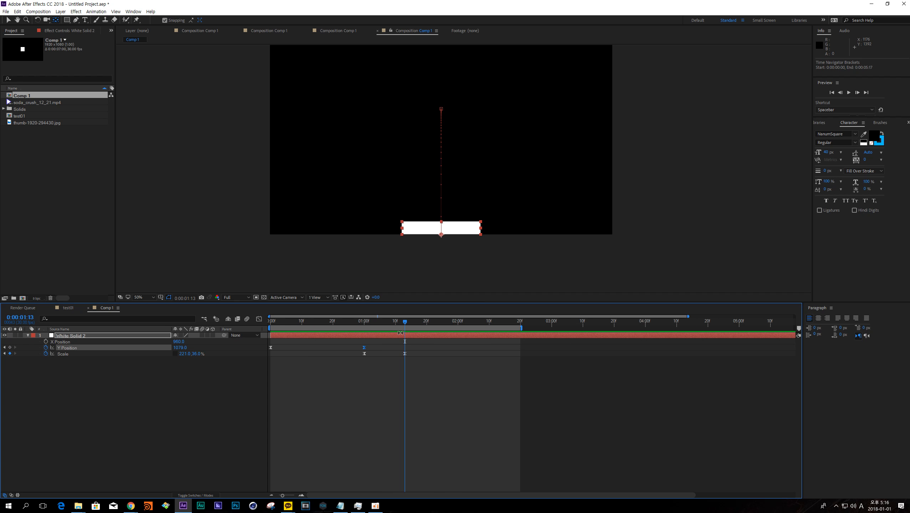
{"action": "left_click_drag", "start_coordinate": [404, 323], "coordinate": [405, 322]}
{"action": "left_click", "coordinate": [364, 354]}
{"action": "key", "text": "ctrl+c"}
{"action": "left_click", "coordinate": [364, 321]}
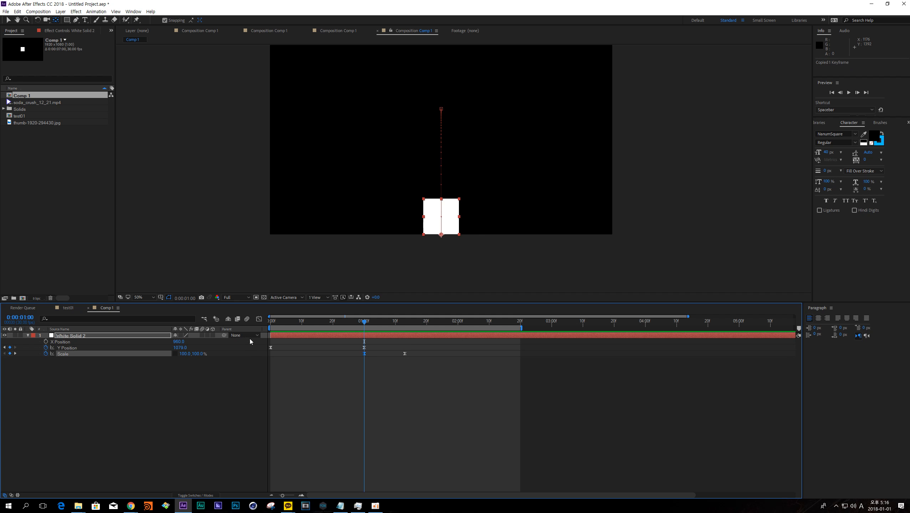
{"action": "left_click_drag", "start_coordinate": [375, 322], "coordinate": [451, 324]}
{"action": "key", "text": "ctrl+v"}
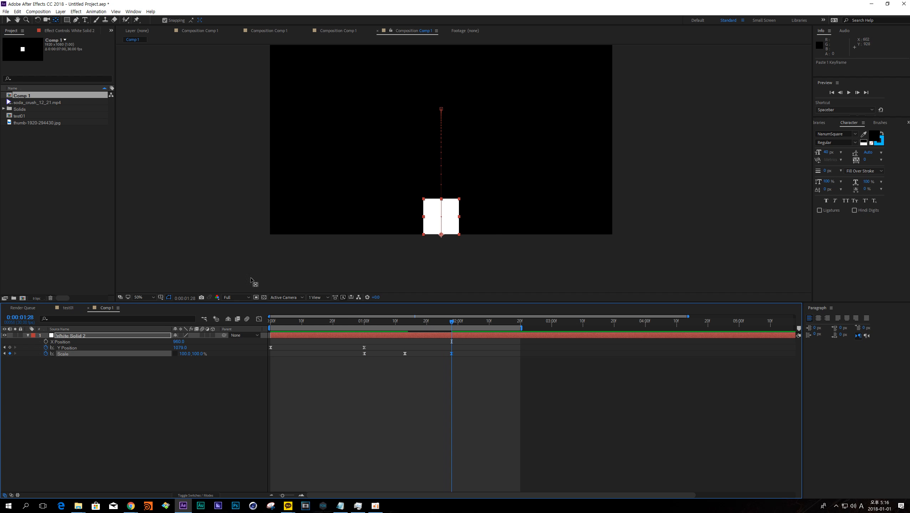
Step: Stretch the square tall at 0:00:01:28 with a Scale of 62, 146%, and return to 0:00:01:13
{"action": "left_click_drag", "start_coordinate": [191, 354], "coordinate": [212, 354]}
{"action": "mouse_move", "coordinate": [451, 321]}
{"action": "left_mouse_down"}
{"action": "mouse_move", "coordinate": [397, 321]}
{"action": "mouse_move", "coordinate": [451, 318]}
{"action": "left_mouse_up"}
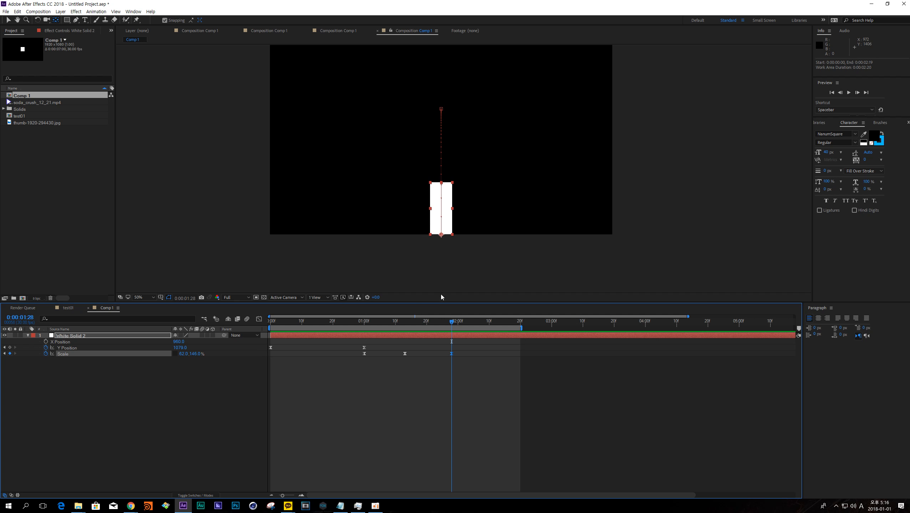
{"action": "mouse_move", "coordinate": [397, 323]}
{"action": "left_mouse_down"}
{"action": "mouse_move", "coordinate": [407, 325]}
{"action": "mouse_move", "coordinate": [382, 326]}
{"action": "mouse_move", "coordinate": [404, 330]}
{"action": "left_mouse_up"}
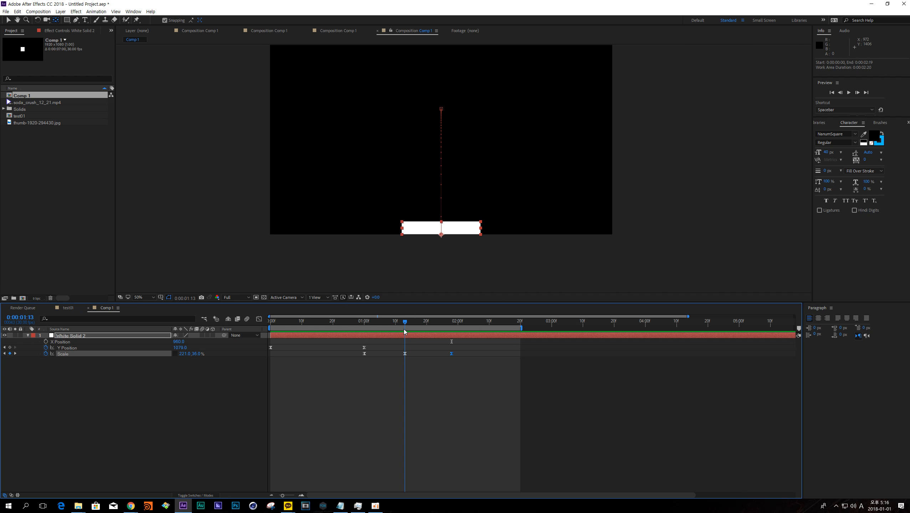
Step: Reshape the Scale curves between 0:00:01:13 and 0:00:01:28 to accelerate, extending the first keyframe's outgoing handles and shortening the last one's incoming handles
{"action": "left_click", "coordinate": [259, 319]}
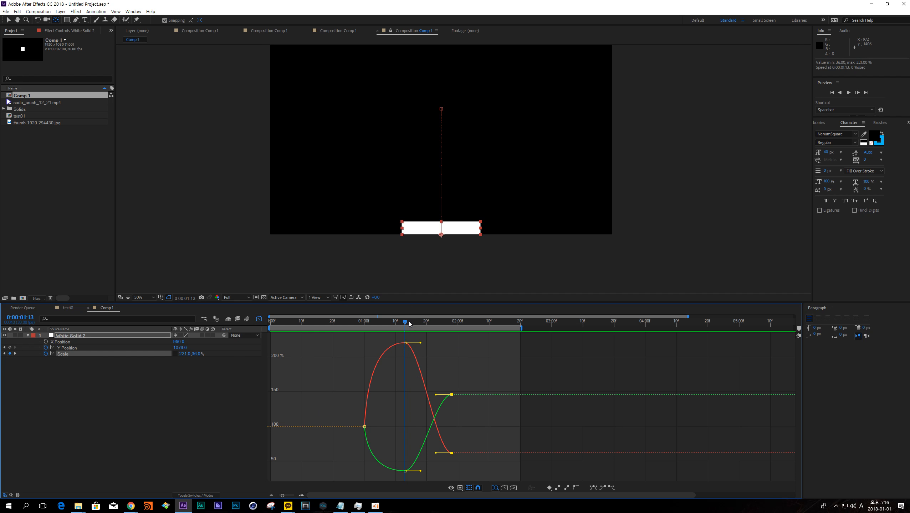
{"action": "left_click_drag", "start_coordinate": [409, 322], "coordinate": [444, 343]}
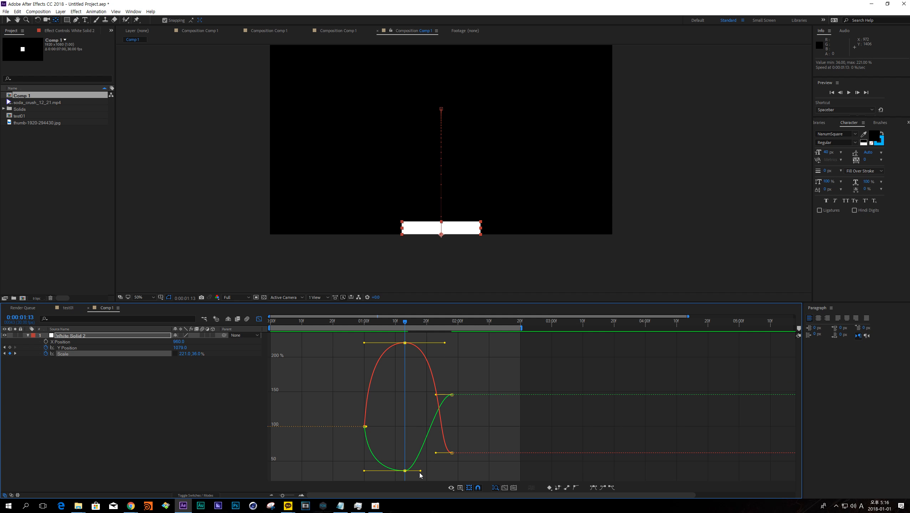
{"action": "left_click_drag", "start_coordinate": [420, 471], "coordinate": [446, 473]}
{"action": "left_click_drag", "start_coordinate": [462, 391], "coordinate": [440, 453]}
{"action": "left_click_drag", "start_coordinate": [436, 395], "coordinate": [446, 395]}
{"action": "left_click_drag", "start_coordinate": [446, 453], "coordinate": [448, 453]}
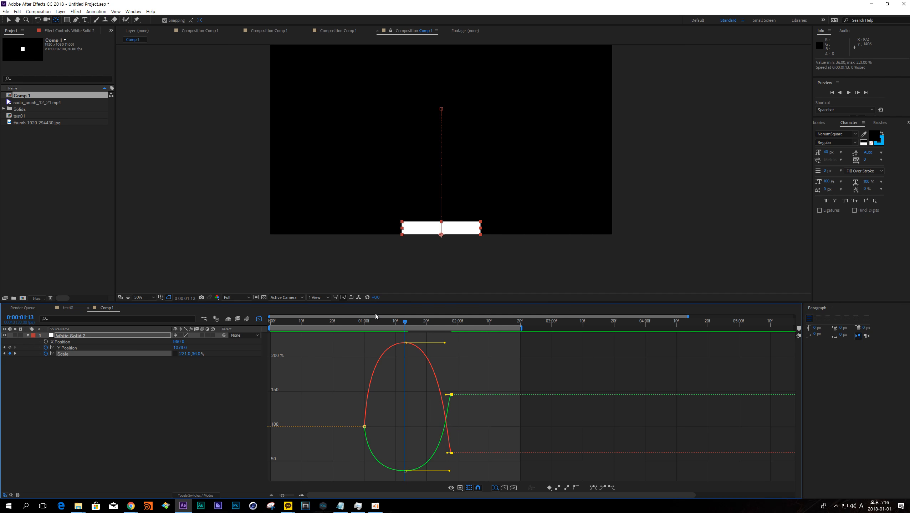
Step: Add a Y Position keyframe at 0:00:01:24 in the keyframe view and move the current time to 0:00:02:10
{"action": "left_click_drag", "start_coordinate": [358, 323], "coordinate": [438, 335]}
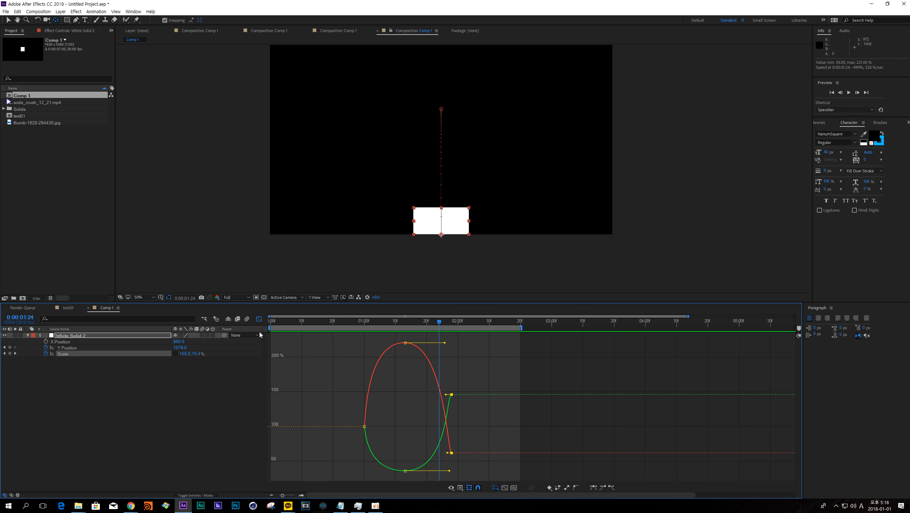
{"action": "left_click", "coordinate": [259, 320]}
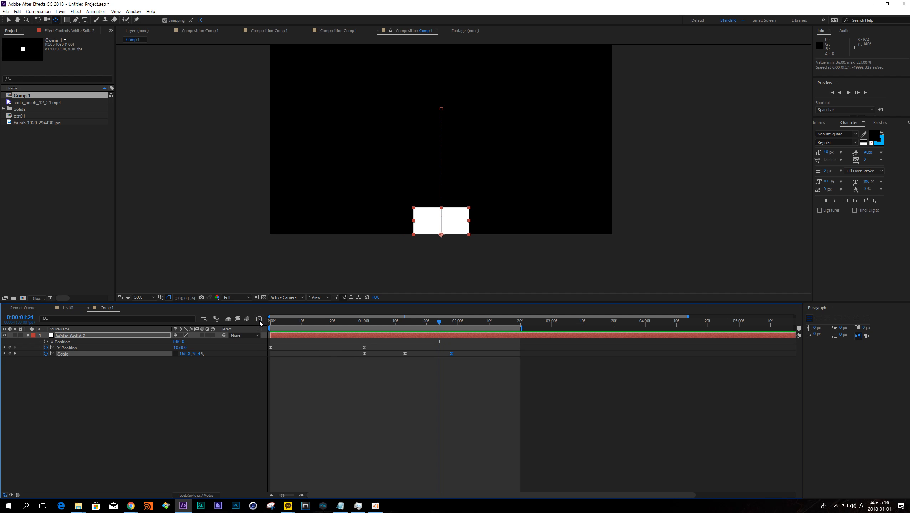
{"action": "left_click", "coordinate": [10, 348]}
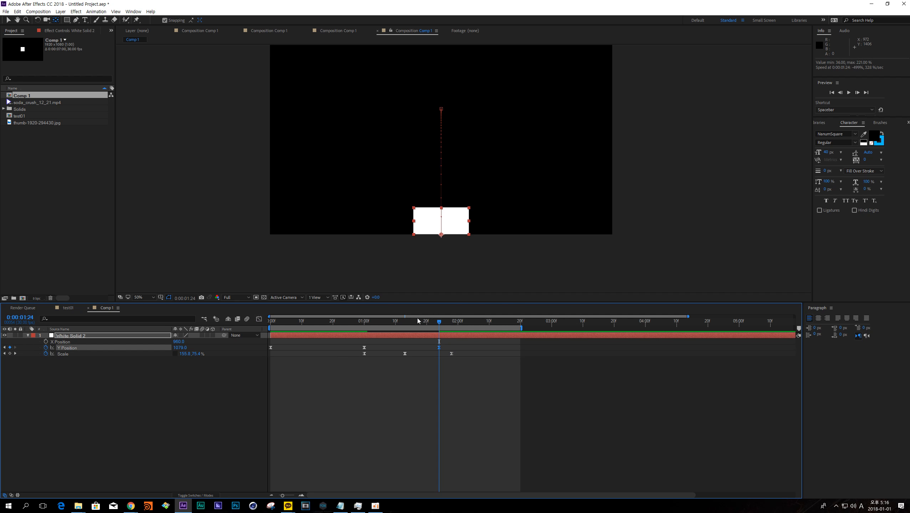
{"action": "left_click_drag", "start_coordinate": [434, 322], "coordinate": [488, 321]}
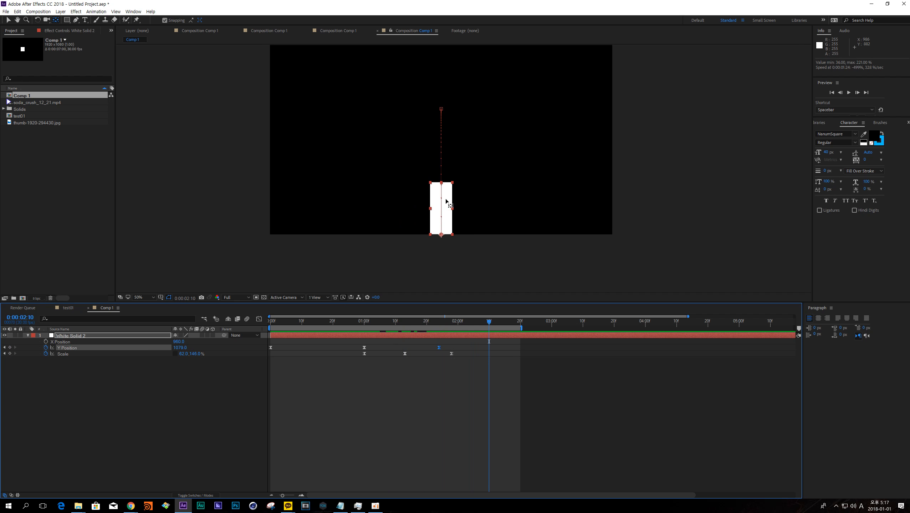
Step: Raise the square to just above mid-frame at 0:00:02:10 to set its rebound Y Position keyframe, and preview the bounce
{"action": "left_click", "coordinate": [55, 21]}
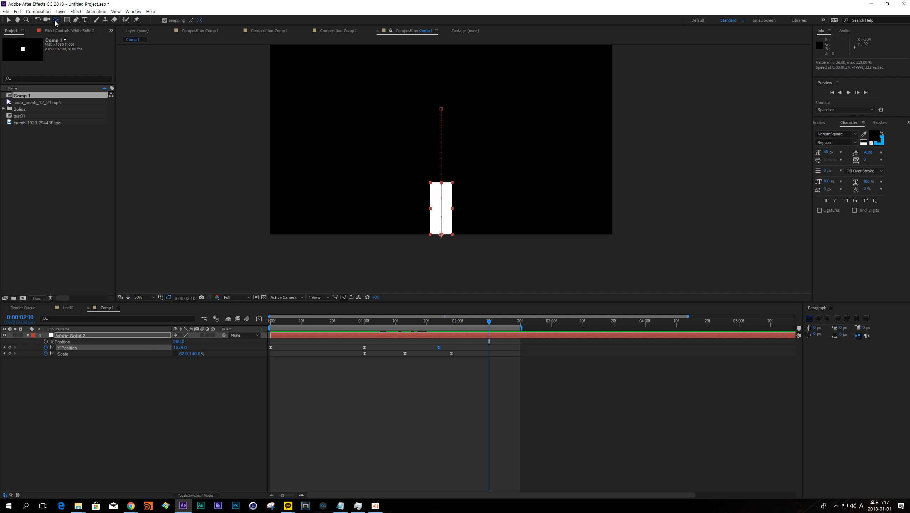
{"action": "key", "text": "v"}
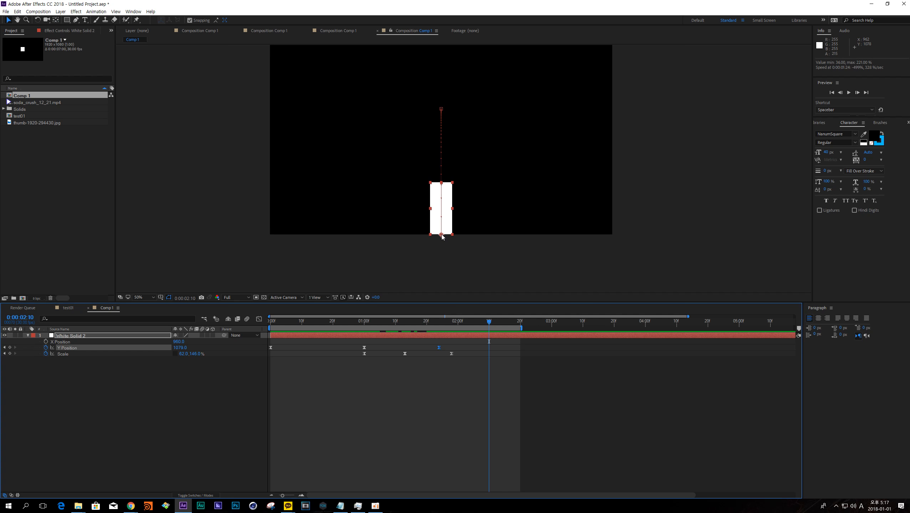
{"action": "left_click_drag", "start_coordinate": [435, 205], "coordinate": [435, 104]}
{"action": "key", "text": "space"}
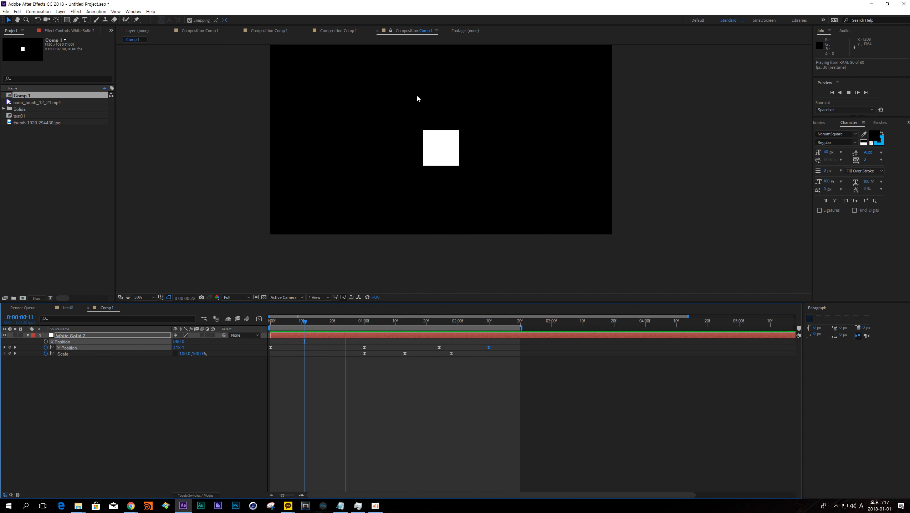
{"action": "key", "text": "space"}
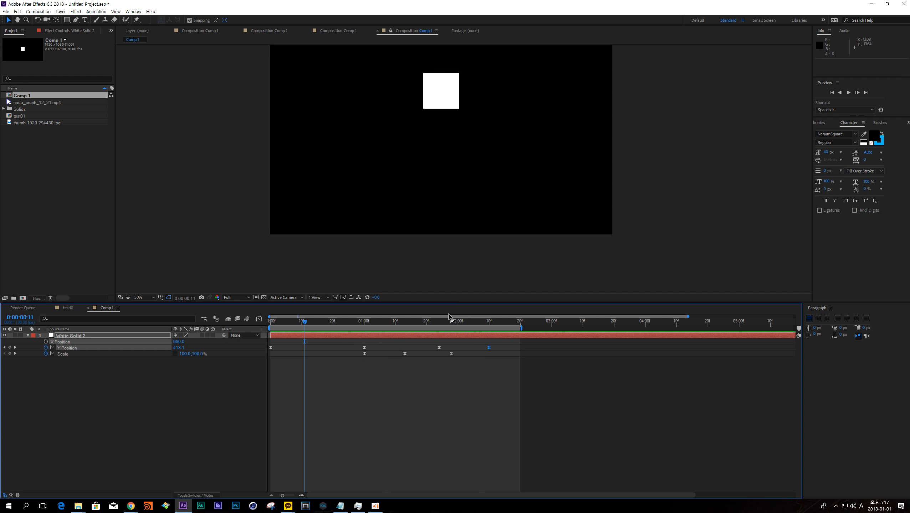
Step: Reshape the Y Position rebound curve, extending the 0:00:02:10 keyframe's incoming handle back and shortening the 0:00:01:24 keyframe's outgoing handle, and preview it
{"action": "left_click_drag", "start_coordinate": [440, 321], "coordinate": [458, 324]}
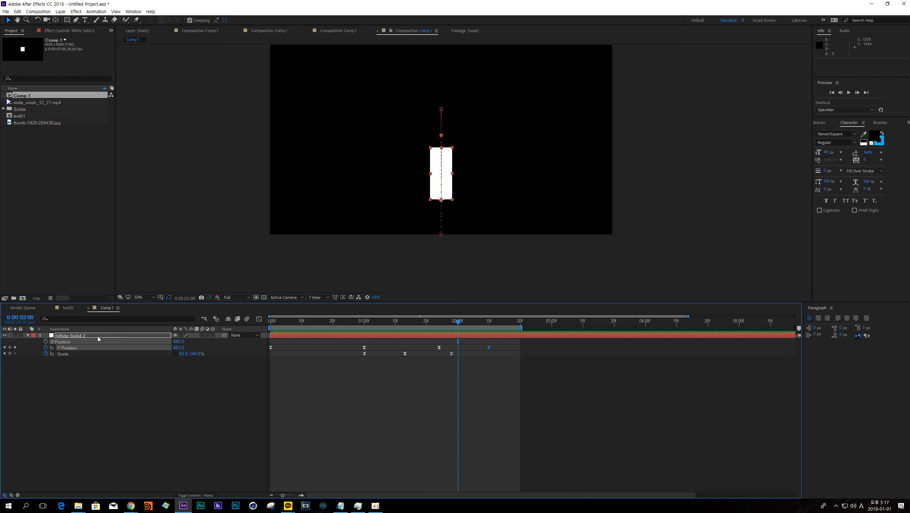
{"action": "left_click", "coordinate": [63, 349]}
{"action": "left_click", "coordinate": [259, 319]}
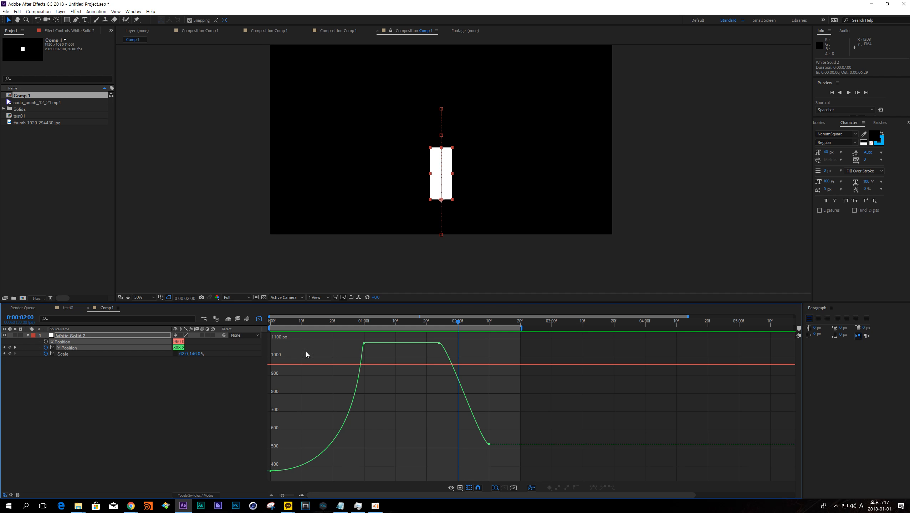
{"action": "left_click_drag", "start_coordinate": [508, 416], "coordinate": [439, 444]}
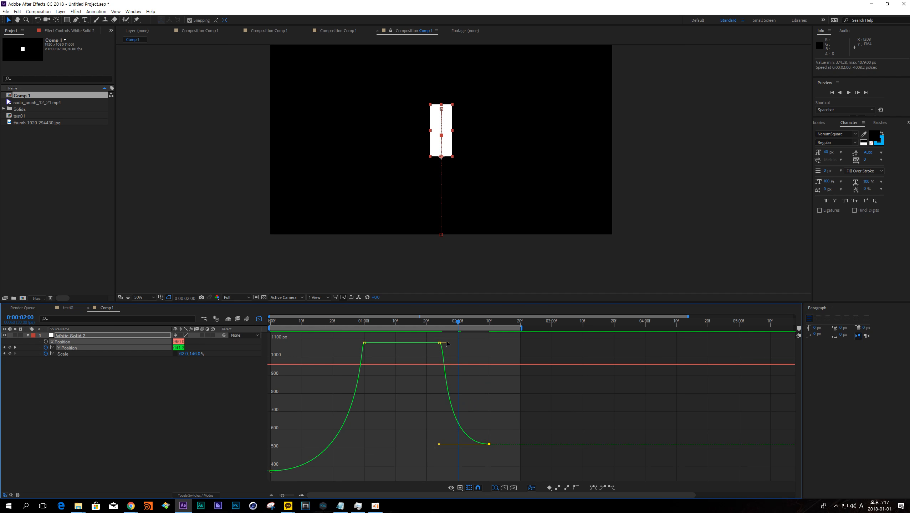
{"action": "left_click_drag", "start_coordinate": [447, 344], "coordinate": [444, 345]}
{"action": "key", "text": "space"}
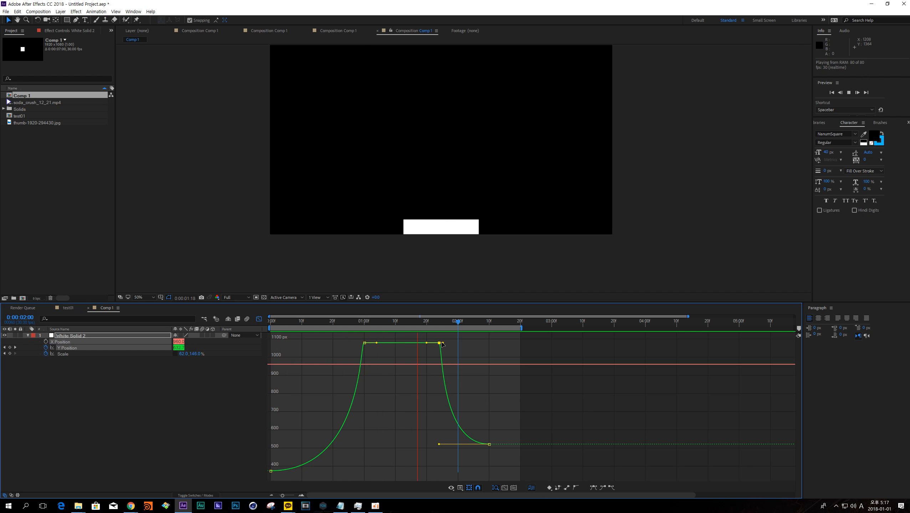
{"action": "key", "text": "space"}
Step: Move the last Scale keyframe earlier to 0:00:01:26 in the keyframe view and set the current time to 0:00:01:24
{"action": "mouse_move", "coordinate": [436, 316]}
{"action": "left_mouse_down"}
{"action": "mouse_move", "coordinate": [424, 318]}
{"action": "mouse_move", "coordinate": [462, 318]}
{"action": "mouse_move", "coordinate": [433, 319]}
{"action": "left_mouse_up"}
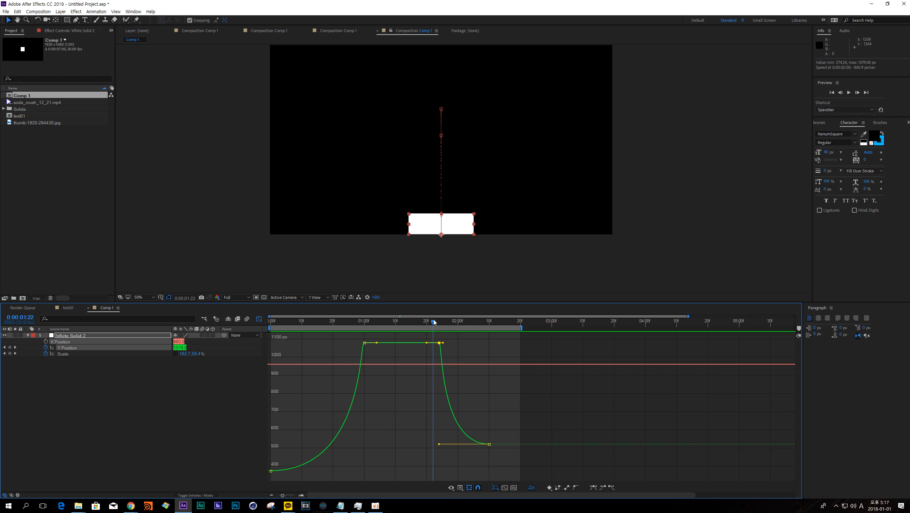
{"action": "left_click", "coordinate": [259, 320]}
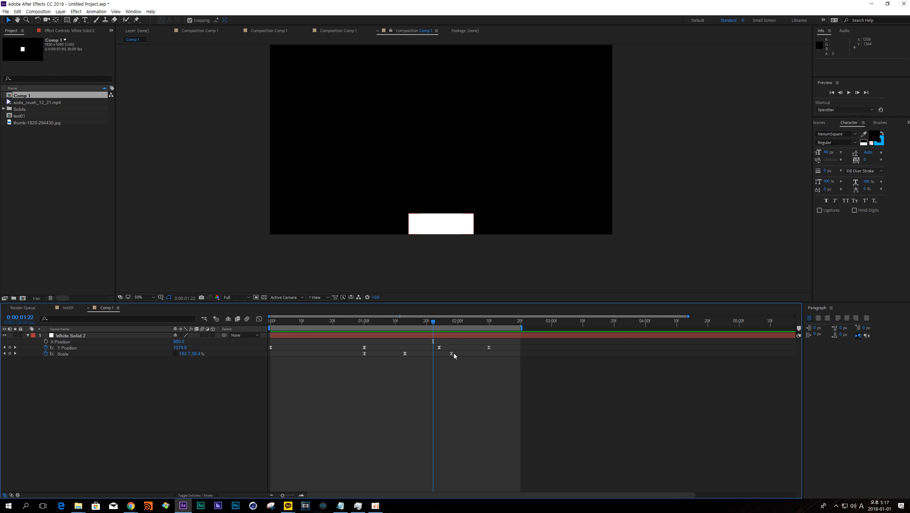
{"action": "left_click_drag", "start_coordinate": [451, 354], "coordinate": [446, 354]}
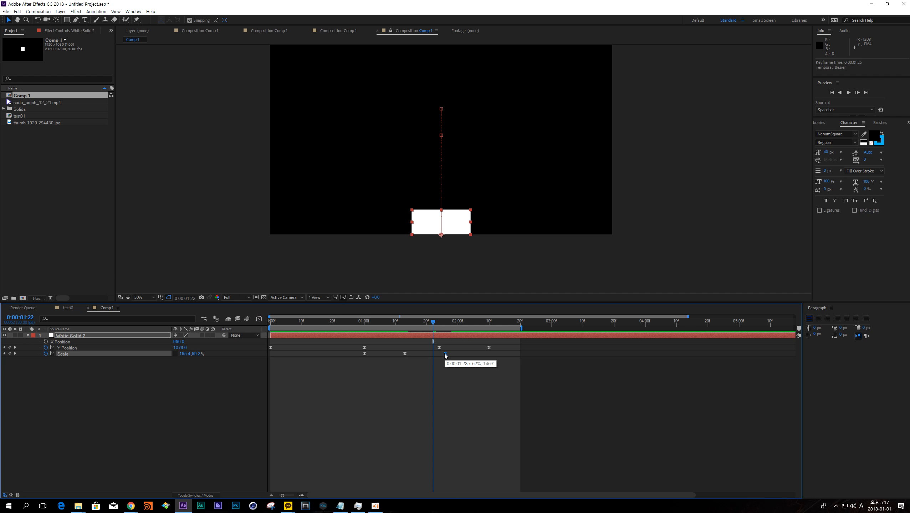
{"action": "left_click", "coordinate": [436, 322]}
{"action": "mouse_move", "coordinate": [437, 323]}
{"action": "left_mouse_down"}
{"action": "mouse_move", "coordinate": [462, 323]}
{"action": "mouse_move", "coordinate": [439, 322]}
{"action": "left_mouse_up"}
Step: Shorten the incoming handles of both Scale curves at the 0:00:01:26 keyframe so the stretch keeps accelerating
{"action": "left_click", "coordinate": [260, 319]}
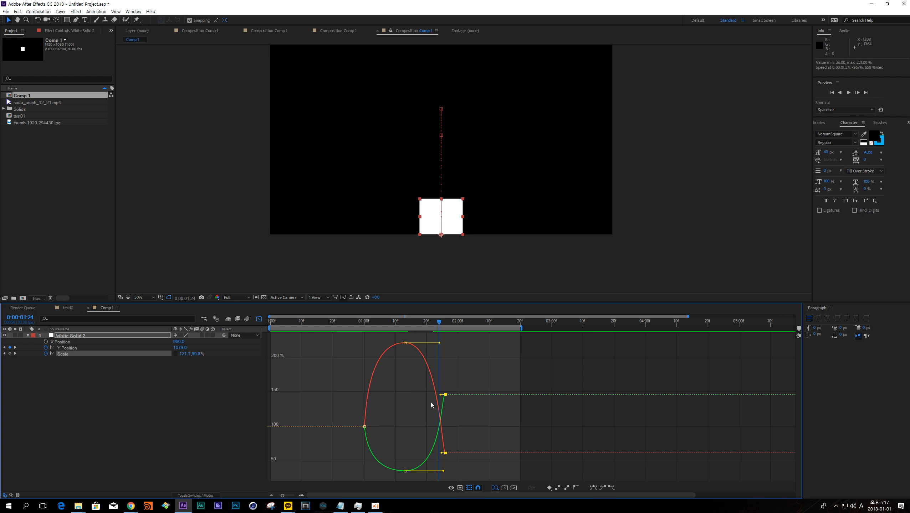
{"action": "scroll", "coordinate": [441, 415], "scroll_direction": "up", "scroll_amount": 3}
{"action": "left_click_drag", "start_coordinate": [479, 385], "coordinate": [443, 454]}
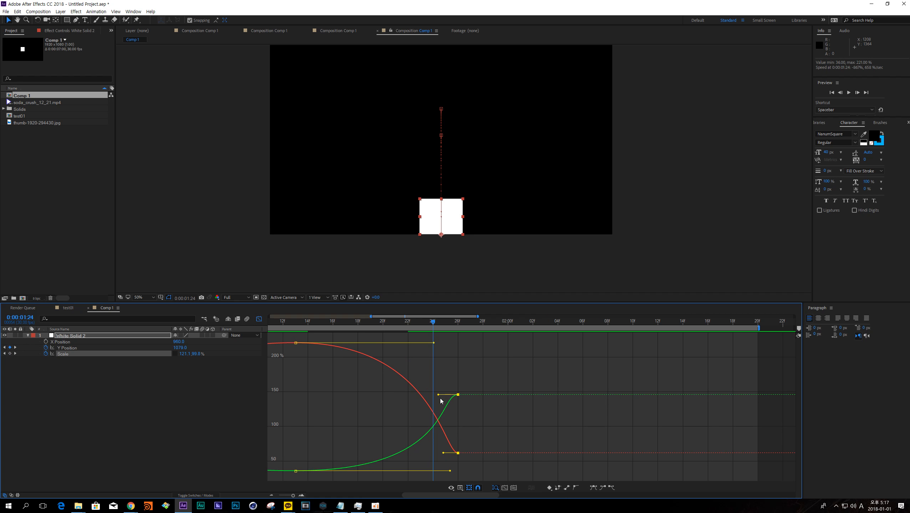
{"action": "left_click_drag", "start_coordinate": [439, 398], "coordinate": [453, 397]}
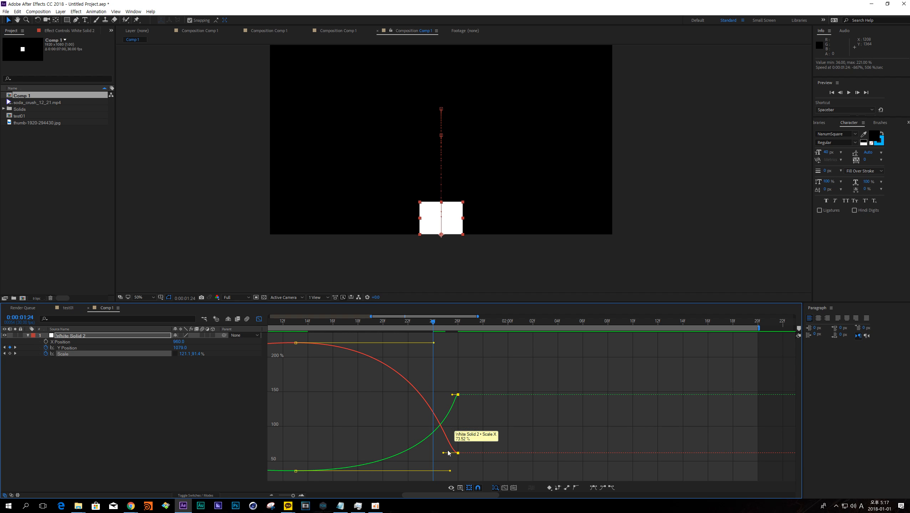
{"action": "left_click_drag", "start_coordinate": [444, 454], "coordinate": [456, 456]}
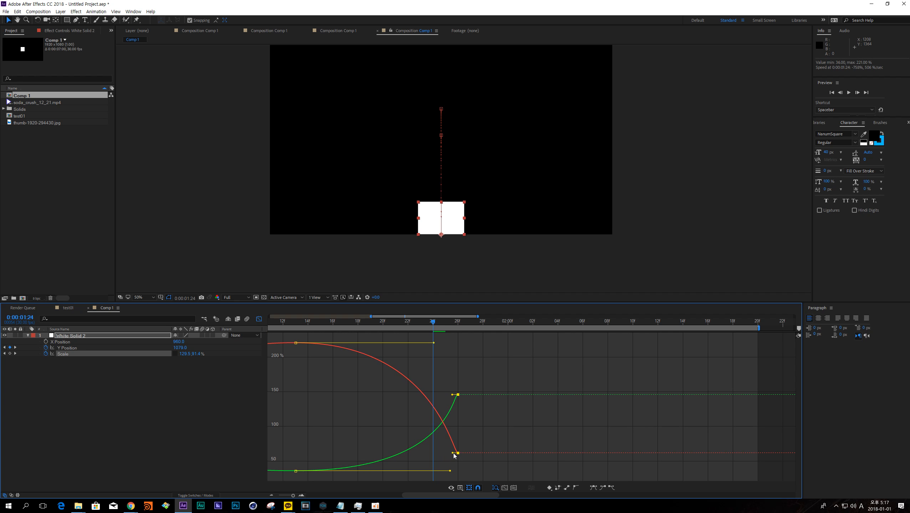
Step: Extend the outgoing handles of both Scale curves at 0:00:01:13 forward to line up with the 0:00:01:26 keyframe
{"action": "scroll", "coordinate": [434, 436], "scroll_direction": "down", "scroll_amount": 1}
{"action": "left_click_drag", "start_coordinate": [391, 371], "coordinate": [358, 333]}
{"action": "left_click_drag", "start_coordinate": [383, 394], "coordinate": [357, 340]}
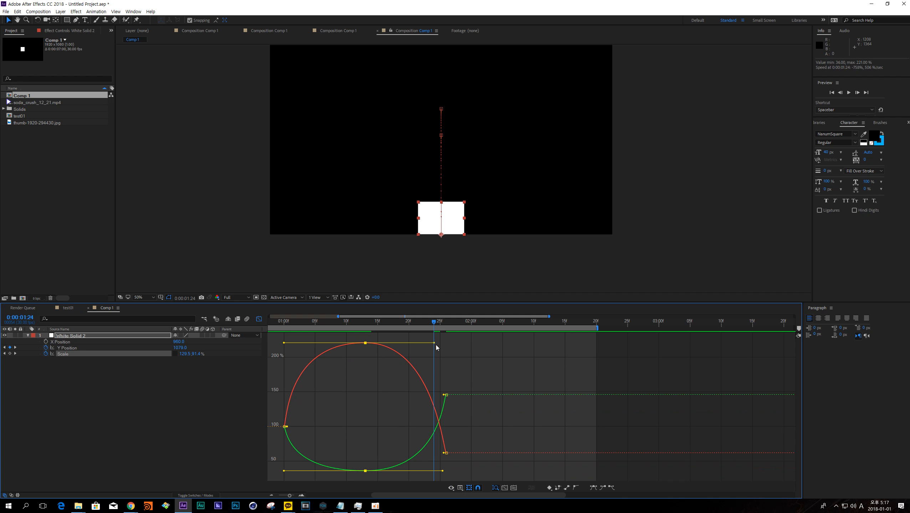
{"action": "left_click_drag", "start_coordinate": [434, 343], "coordinate": [446, 343]}
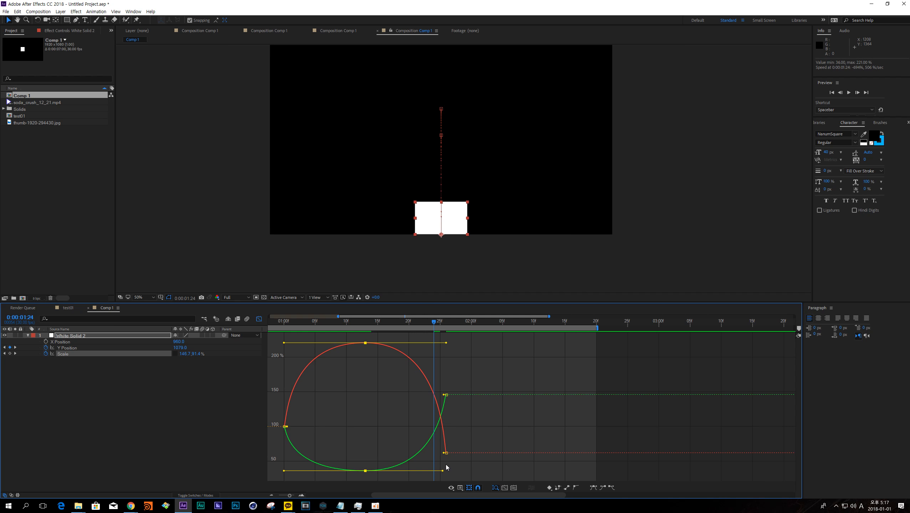
{"action": "left_click_drag", "start_coordinate": [443, 473], "coordinate": [459, 477]}
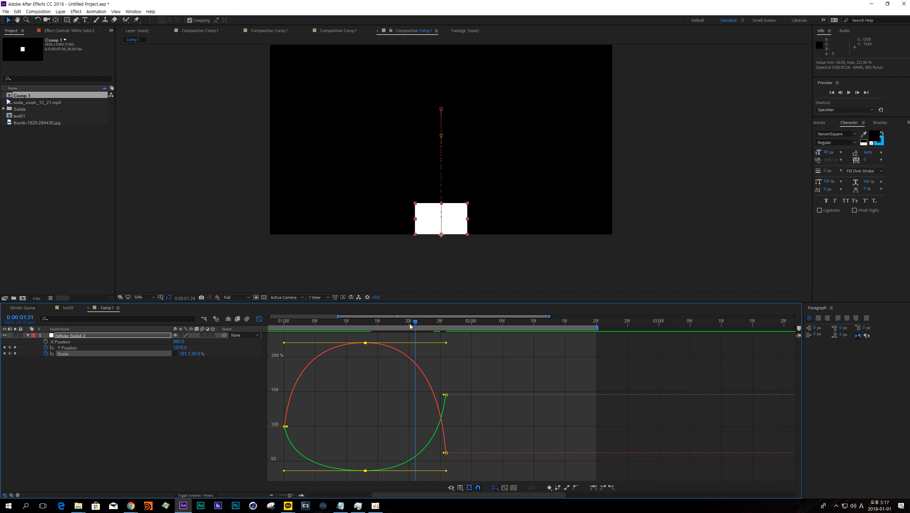
Step: Scrub and play back the animation to check the timing of the squash, stretch and rebound
{"action": "left_click_drag", "start_coordinate": [410, 325], "coordinate": [366, 320]}
{"action": "key", "text": "space"}
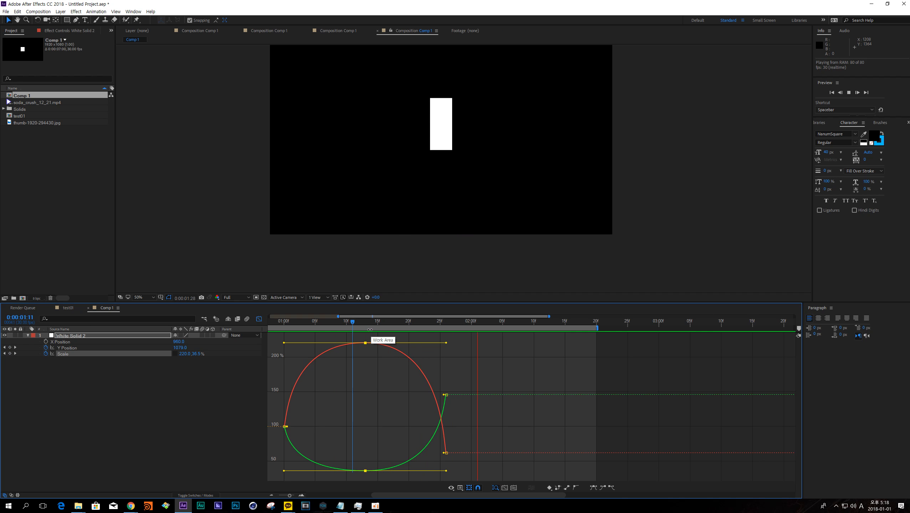
{"action": "key", "text": "space"}
{"action": "mouse_move", "coordinate": [385, 322]}
{"action": "left_mouse_down"}
{"action": "mouse_move", "coordinate": [445, 311]}
{"action": "mouse_move", "coordinate": [375, 313]}
{"action": "mouse_move", "coordinate": [392, 322]}
{"action": "left_mouse_up"}
{"action": "key", "text": "space"}
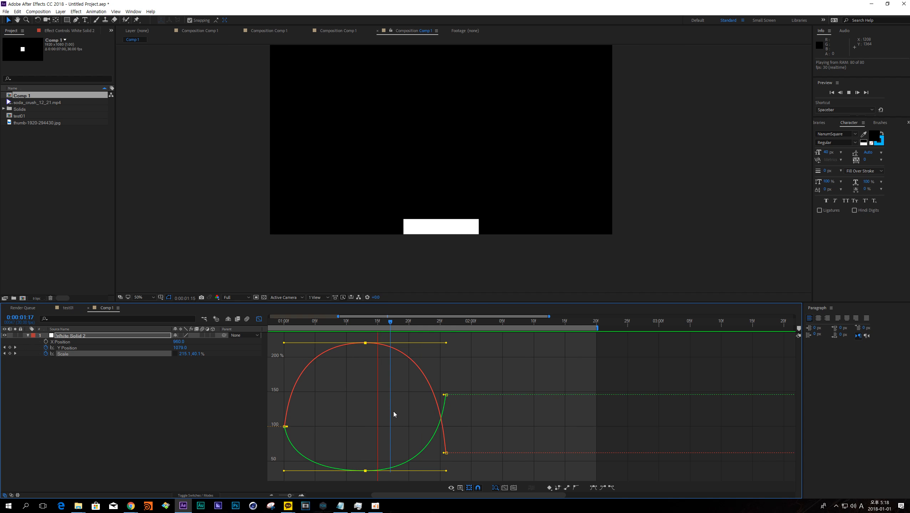
{"action": "key", "text": "space"}
Step: Enable motion blur for the White Solid 2 layer and the composition in the keyframe view, and move the current time to 0:00:00:29
{"action": "left_click", "coordinate": [259, 319]}
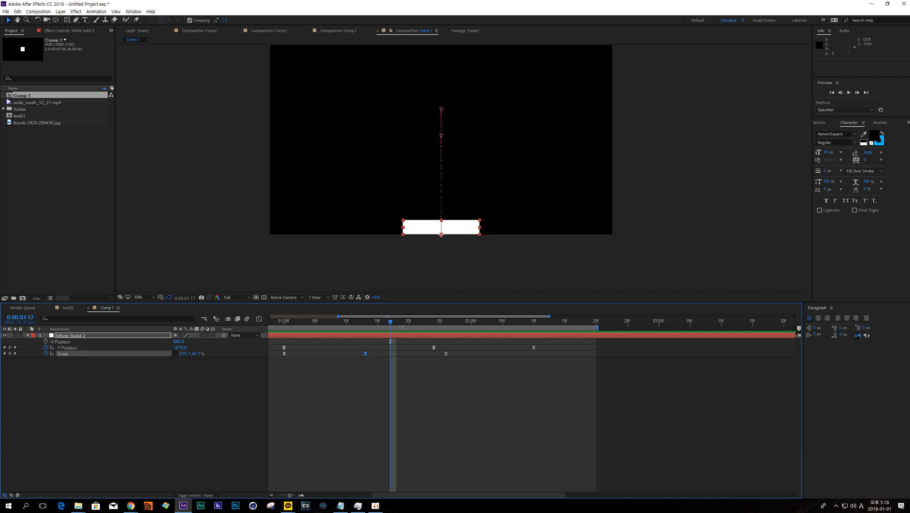
{"action": "left_click_drag", "start_coordinate": [391, 322], "coordinate": [439, 324]}
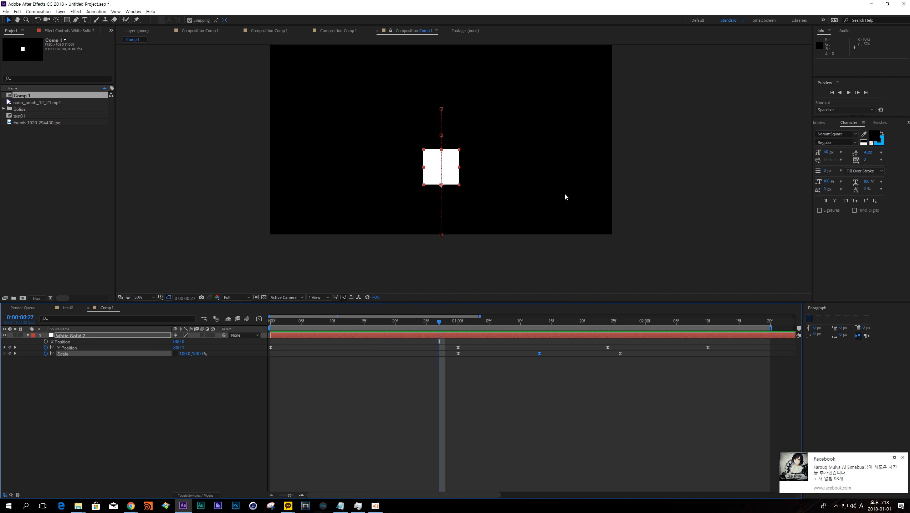
{"action": "left_click", "coordinate": [903, 459]}
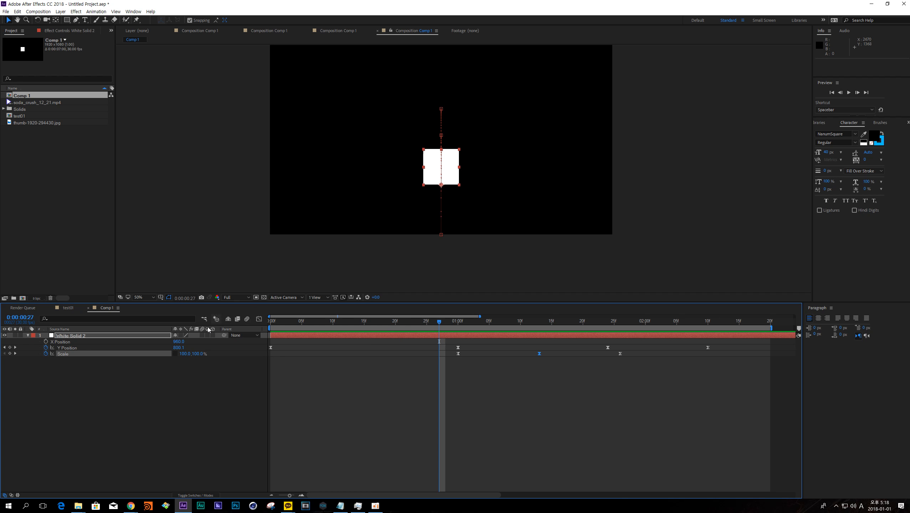
{"action": "left_click", "coordinate": [128, 335]}
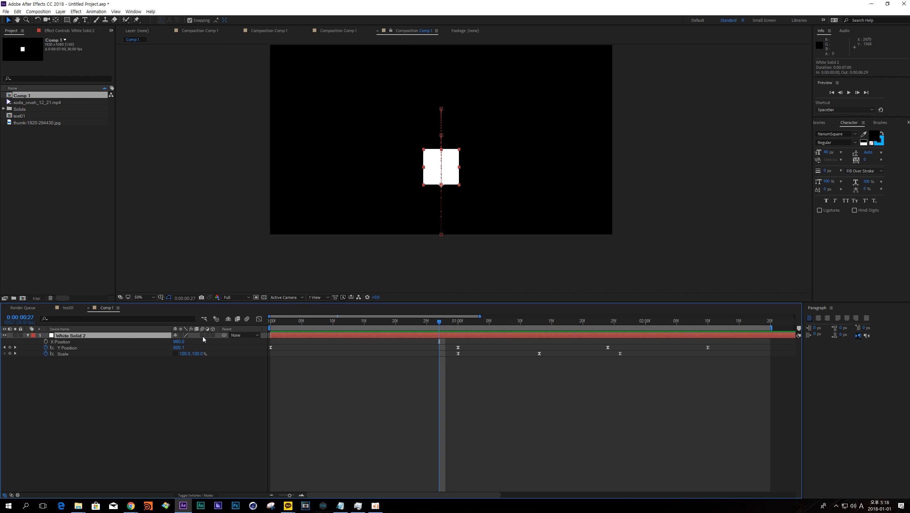
{"action": "left_click", "coordinate": [203, 336]}
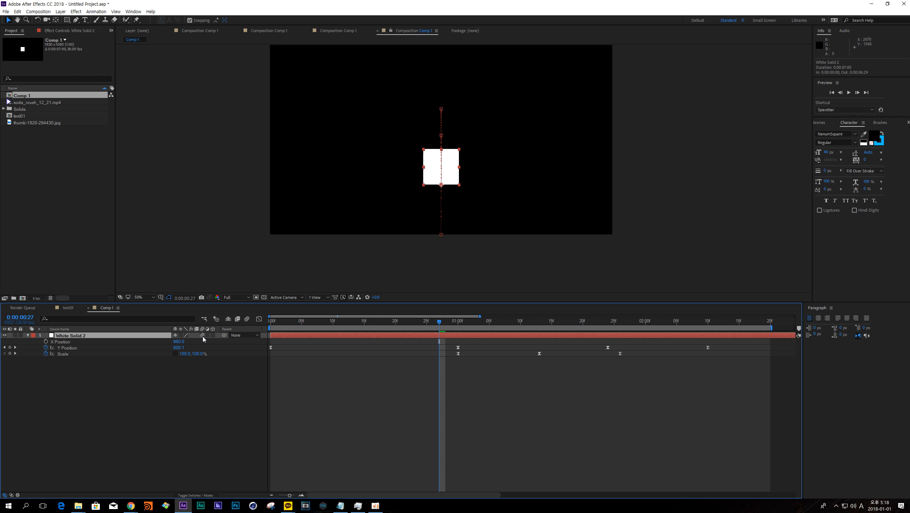
{"action": "left_click", "coordinate": [247, 319]}
{"action": "left_click_drag", "start_coordinate": [442, 321], "coordinate": [449, 321]}
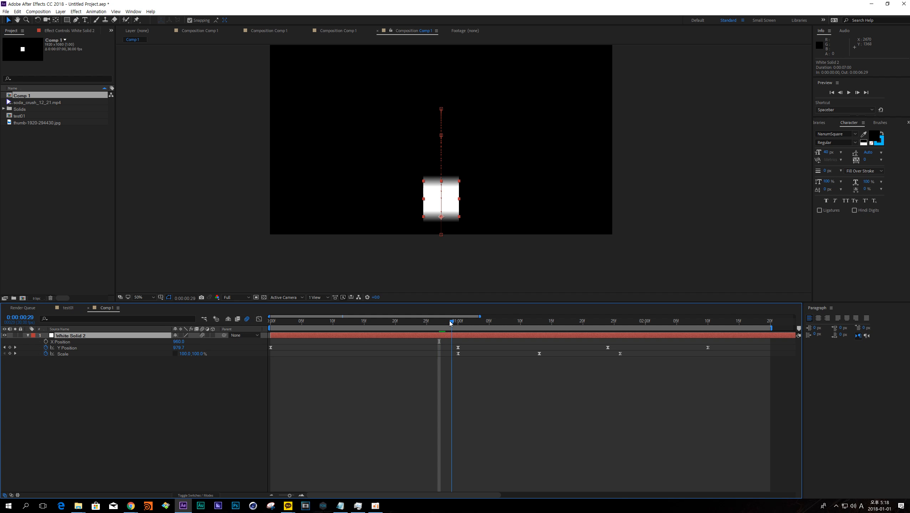
Step: Compare the falling square at 0:00:00:29 with composition motion blur off and on, leaving it enabled
{"action": "left_click", "coordinate": [258, 320]}
{"action": "left_click", "coordinate": [257, 319]}
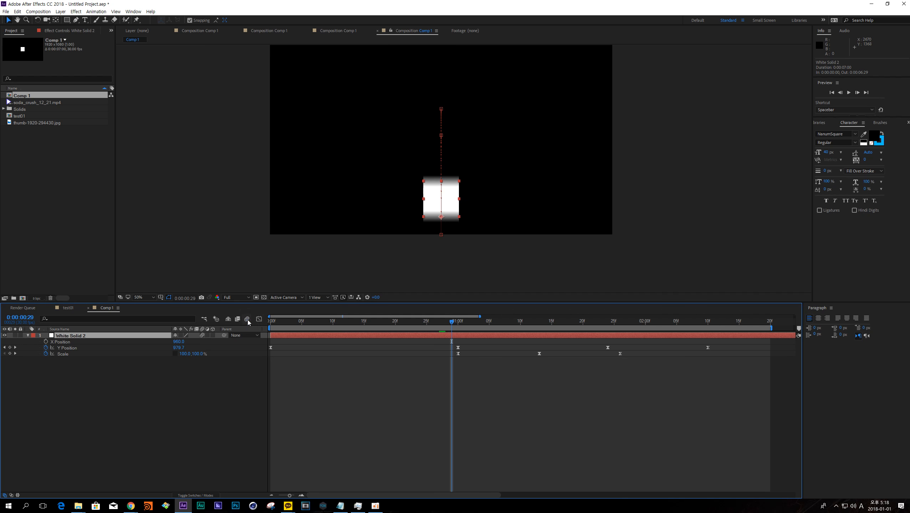
{"action": "left_click", "coordinate": [247, 319]}
{"action": "left_click", "coordinate": [246, 318]}
Step: Deselect the layer and play back the finished bounce animation with motion blur
{"action": "key", "text": "space"}
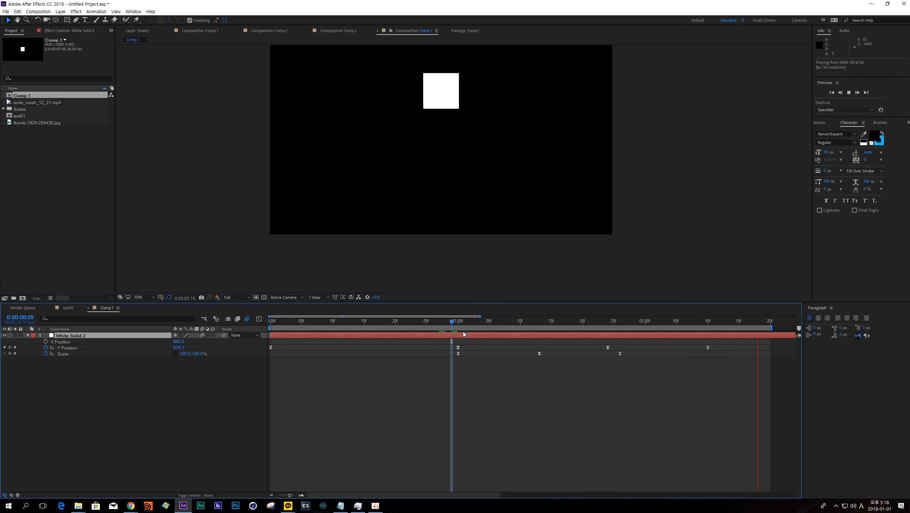
{"action": "mouse_move", "coordinate": [447, 323]}
{"action": "left_mouse_down"}
{"action": "mouse_move", "coordinate": [483, 316]}
{"action": "mouse_move", "coordinate": [431, 322]}
{"action": "mouse_move", "coordinate": [449, 322]}
{"action": "left_mouse_up"}
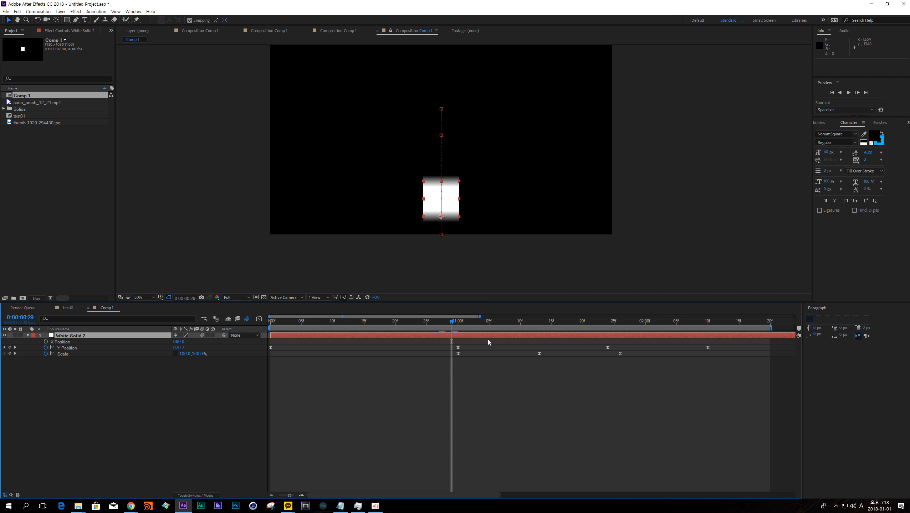
{"action": "key", "text": "minus"}
{"action": "left_click", "coordinate": [420, 376]}
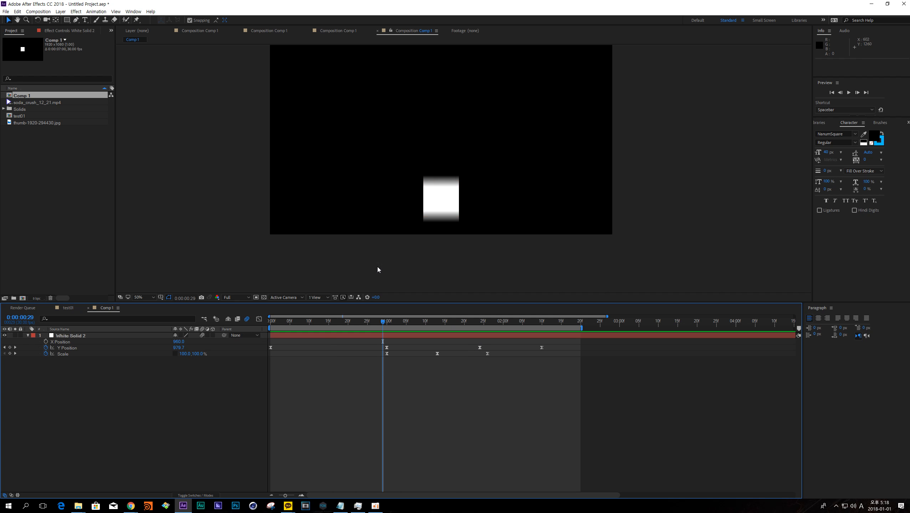
{"action": "key", "text": "space"}
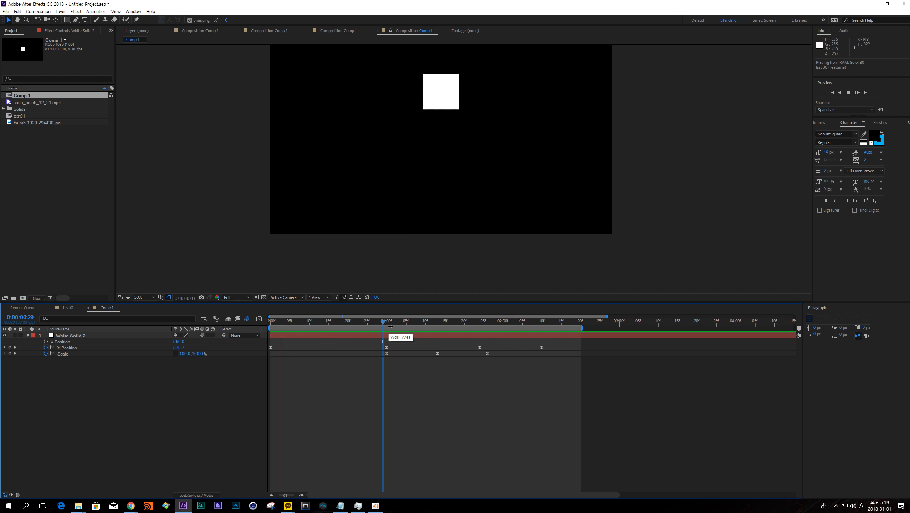
{"action": "key", "text": "space"}
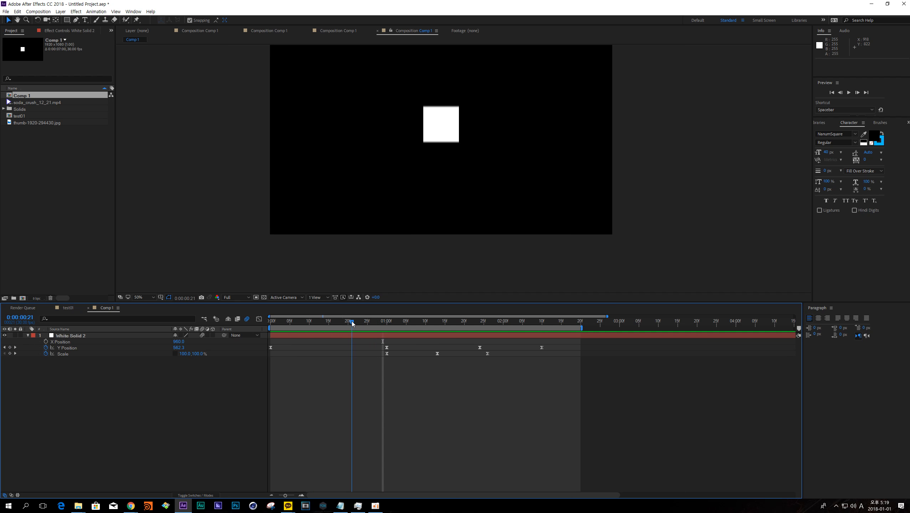